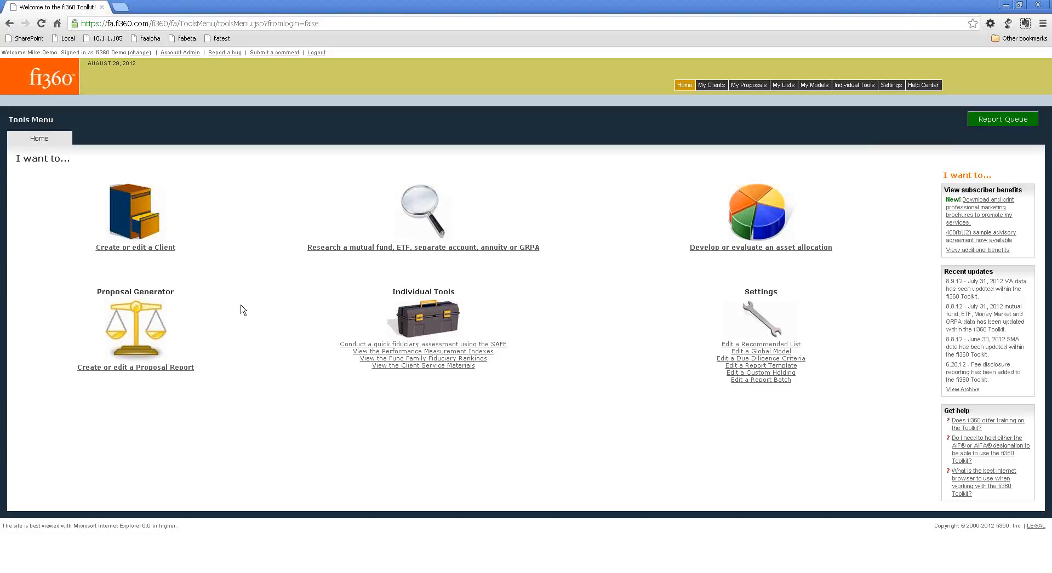
# Open the Proposal Generator and search the existing proposals by name for "al".
pyautogui.click(132, 311)
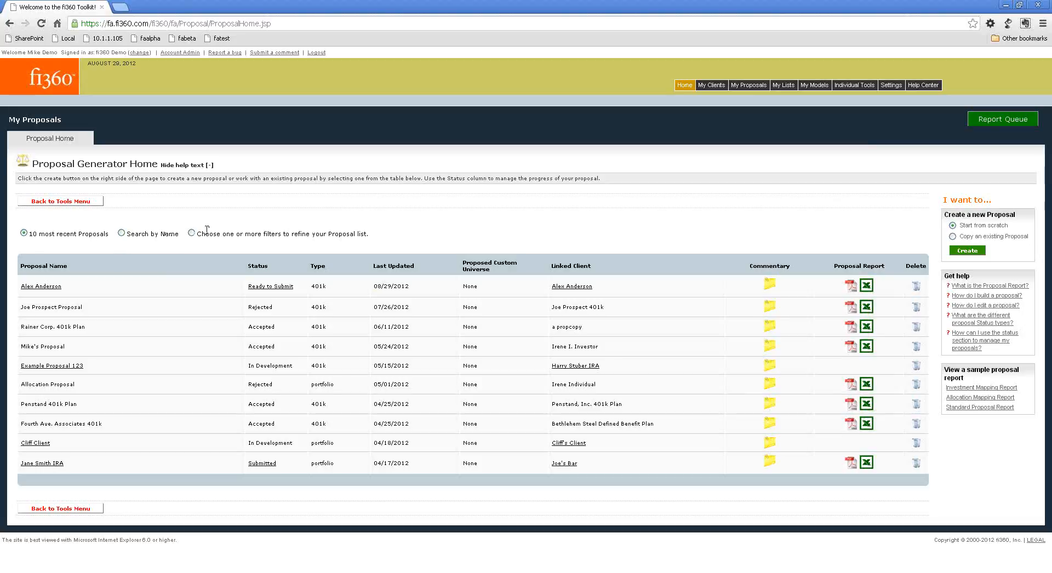
pyautogui.click(122, 233)
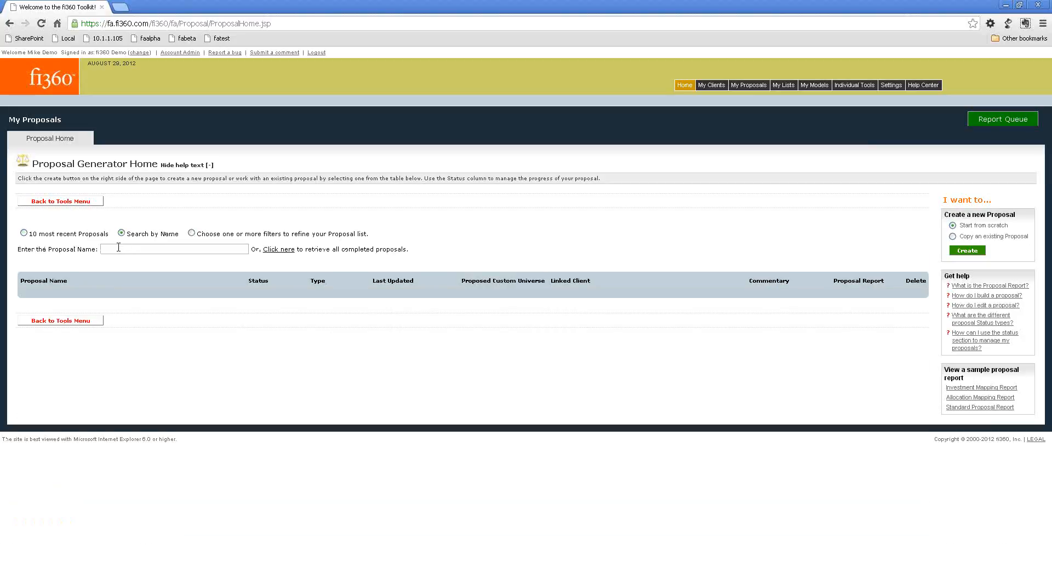
pyautogui.write('ale')
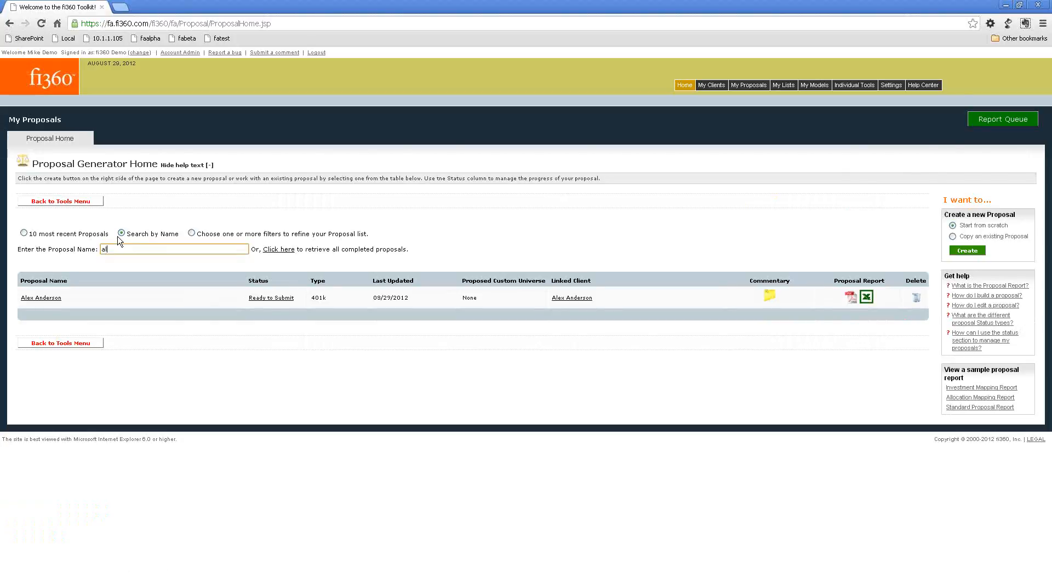
# Look through the full list of completed proposals and return to the 10 most recent ones.
pyautogui.scroll(-5, 119, 241)
pyautogui.scroll(5, 191, 246)
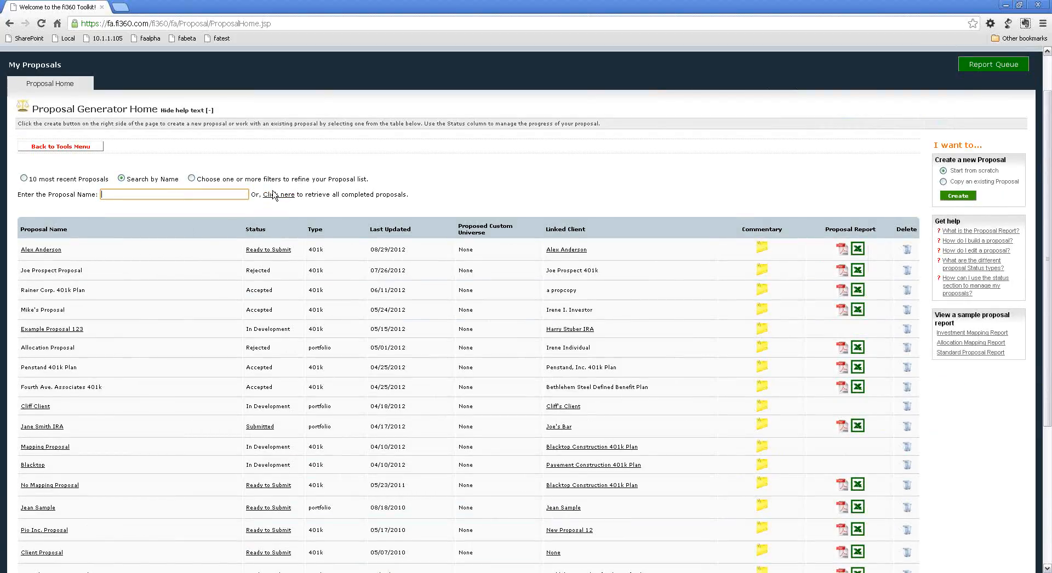
pyautogui.scroll(-4, 177, 251)
pyautogui.scroll(1, 177, 249)
pyautogui.scroll(-1, 177, 247)
pyautogui.scroll(5, 175, 246)
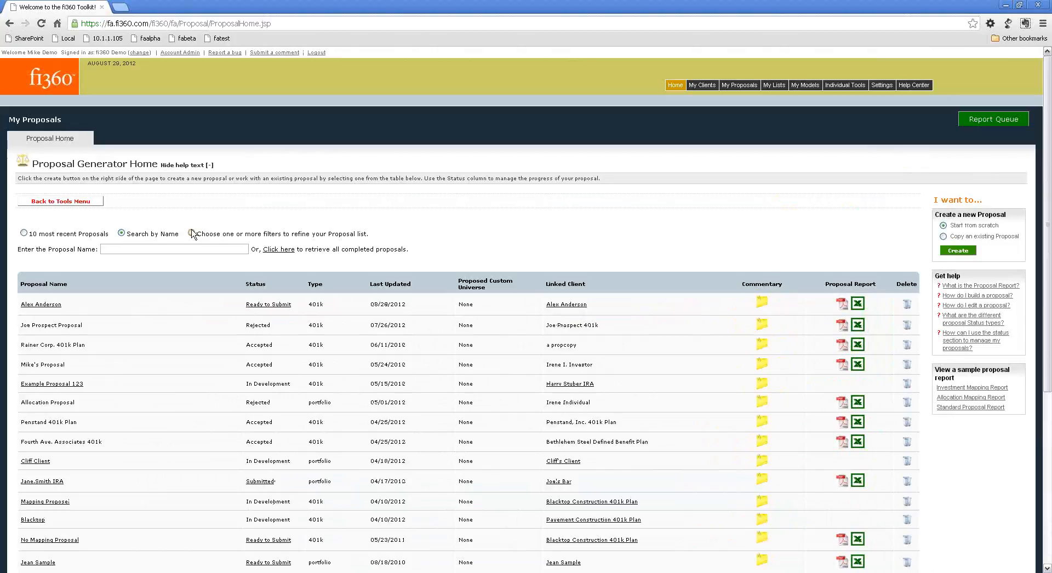
pyautogui.click(23, 233)
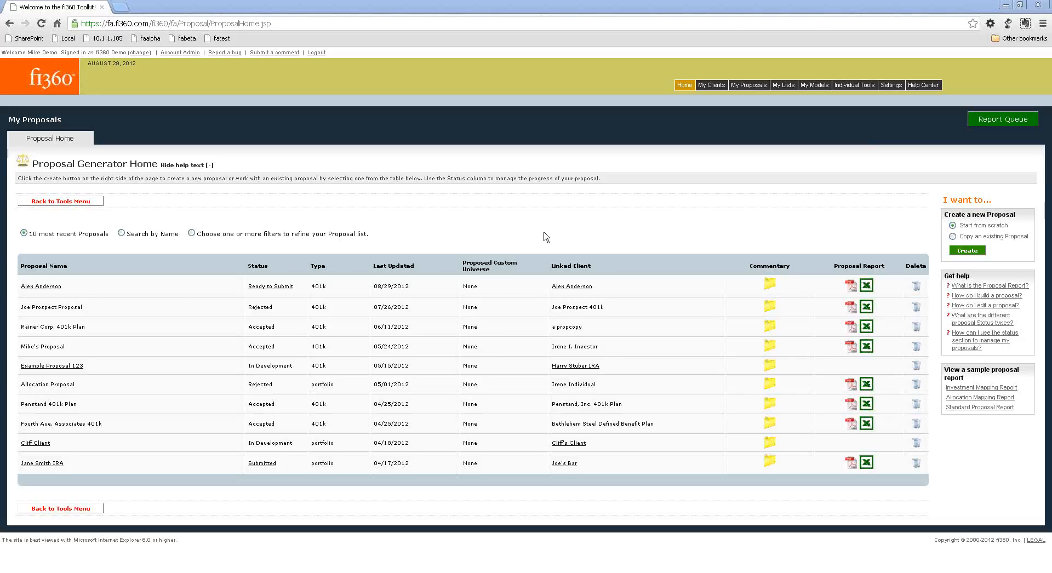
# Begin a new proposal from scratch and name it "New Proposal".
pyautogui.click(978, 252)
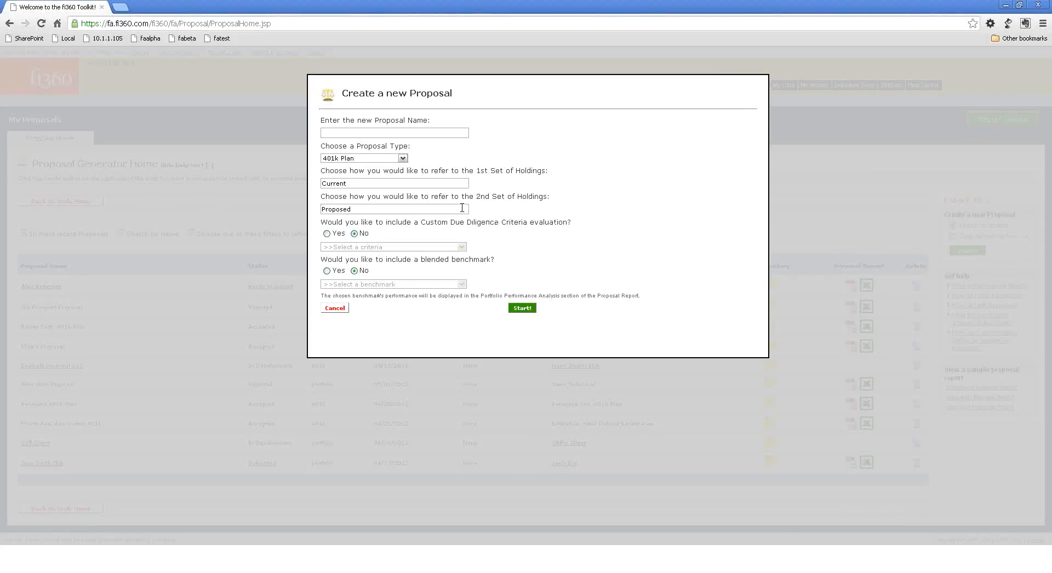
pyautogui.click(379, 133)
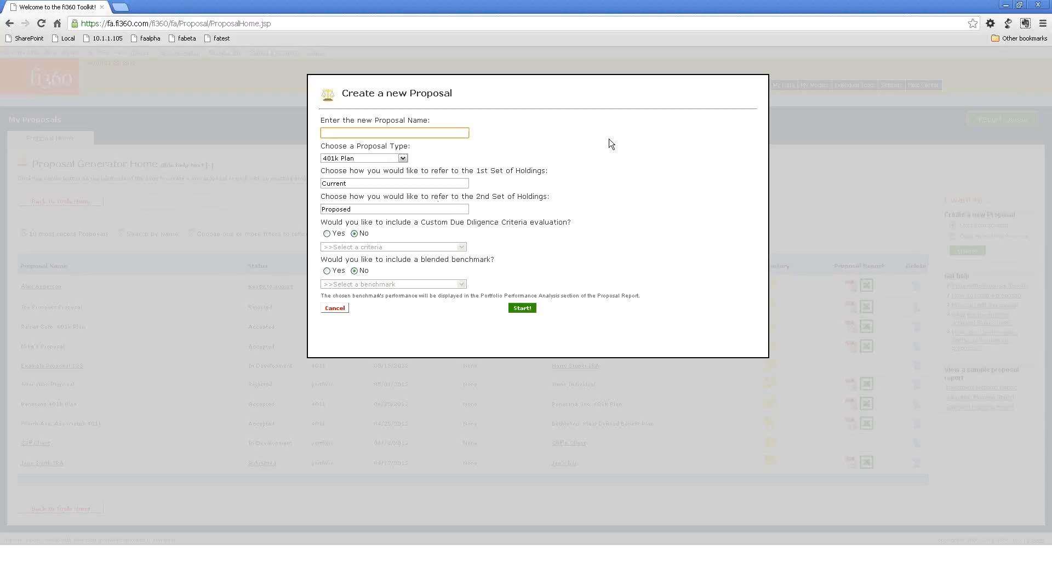
pyautogui.write('New Proposal')
# Try the Portfolio proposal type and set the type back to 401k Plan.
pyautogui.click(378, 159)
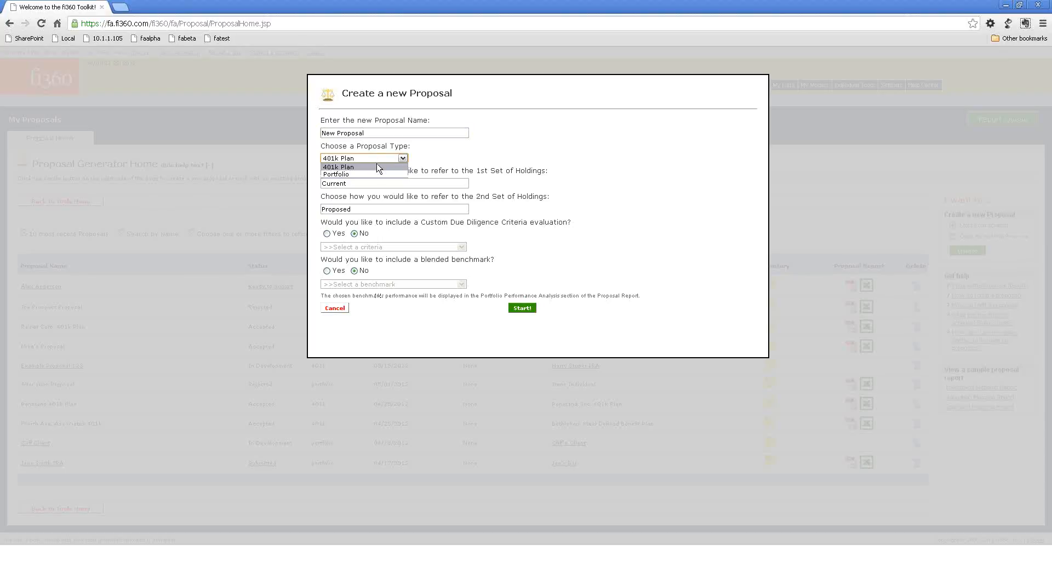
pyautogui.click(377, 168)
pyautogui.click(378, 158)
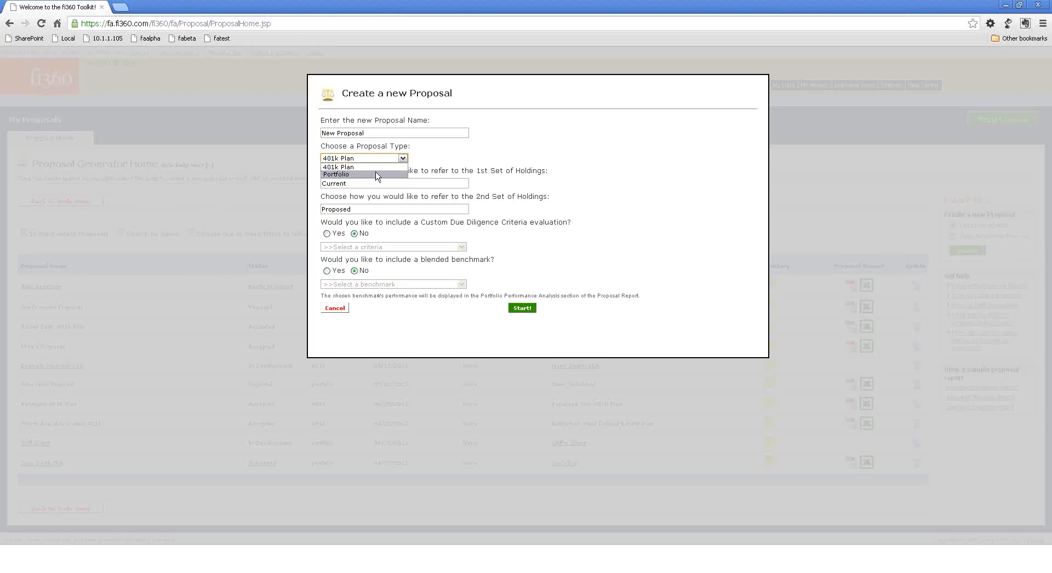
pyautogui.click(377, 174)
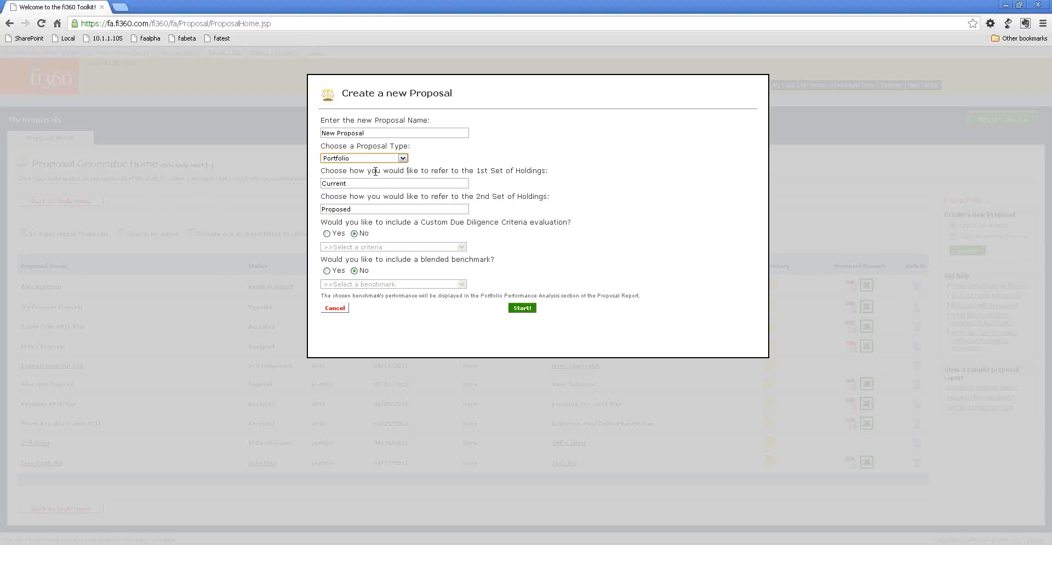
pyautogui.click(365, 158)
pyautogui.click(360, 167)
# Rename the first set of holdings "Lineup A" and the second set "Lineup B".
pyautogui.doubleClick(358, 186)
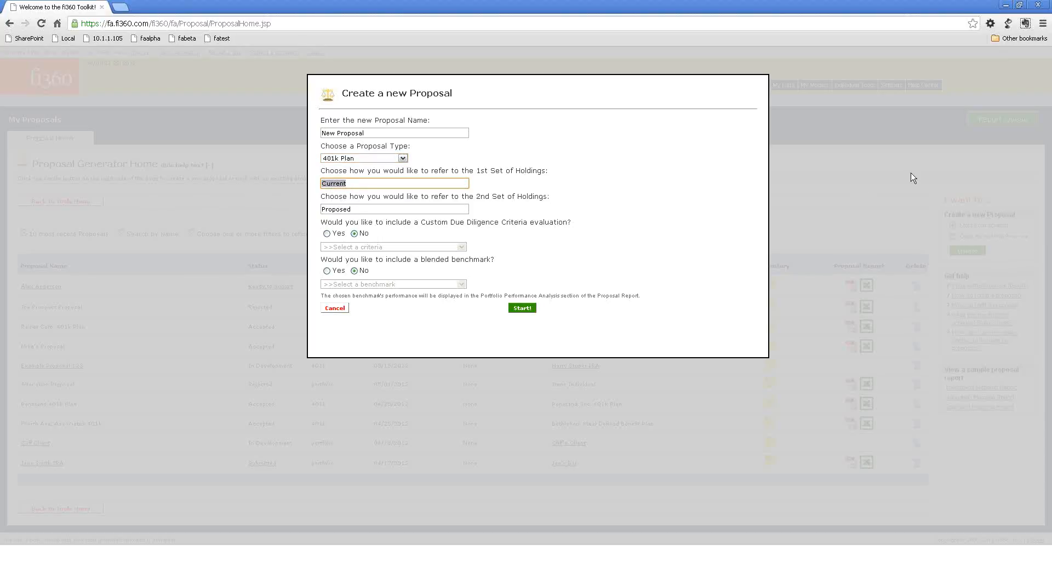
pyautogui.write('Lineup A')
pyautogui.press('Tab')
pyautogui.write('Line')
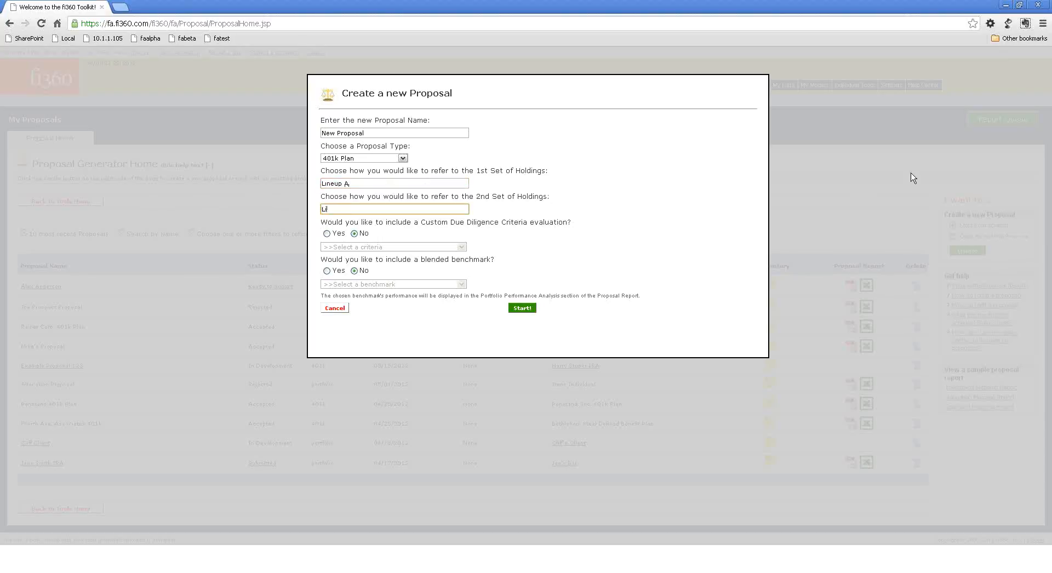
pyautogui.write('up B')
# Include a Custom Due Diligence Criteria evaluation using MDC Advisors Std. Criteria.
pyautogui.click(327, 234)
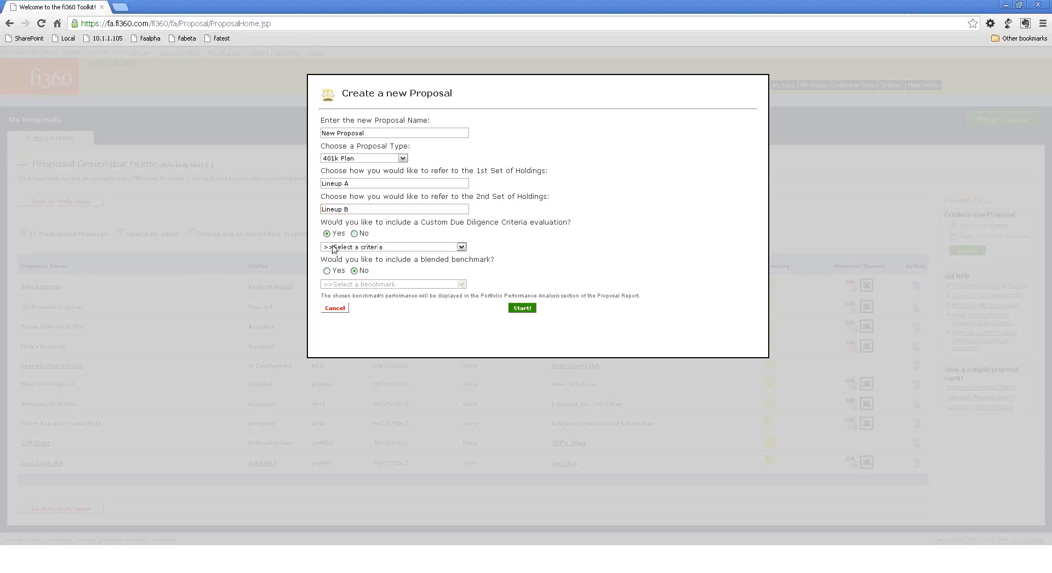
pyautogui.click(433, 247)
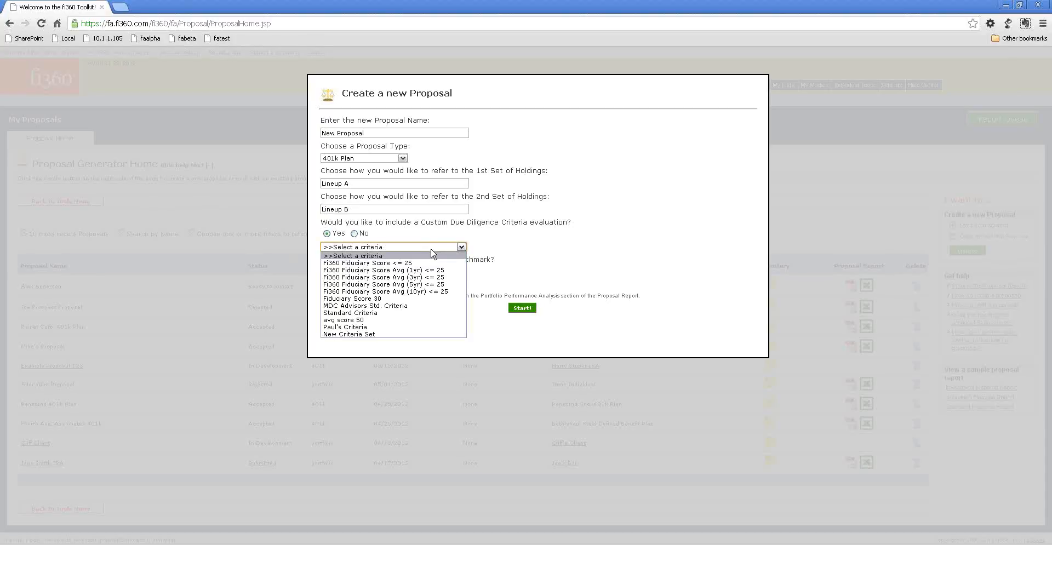
pyautogui.click(419, 306)
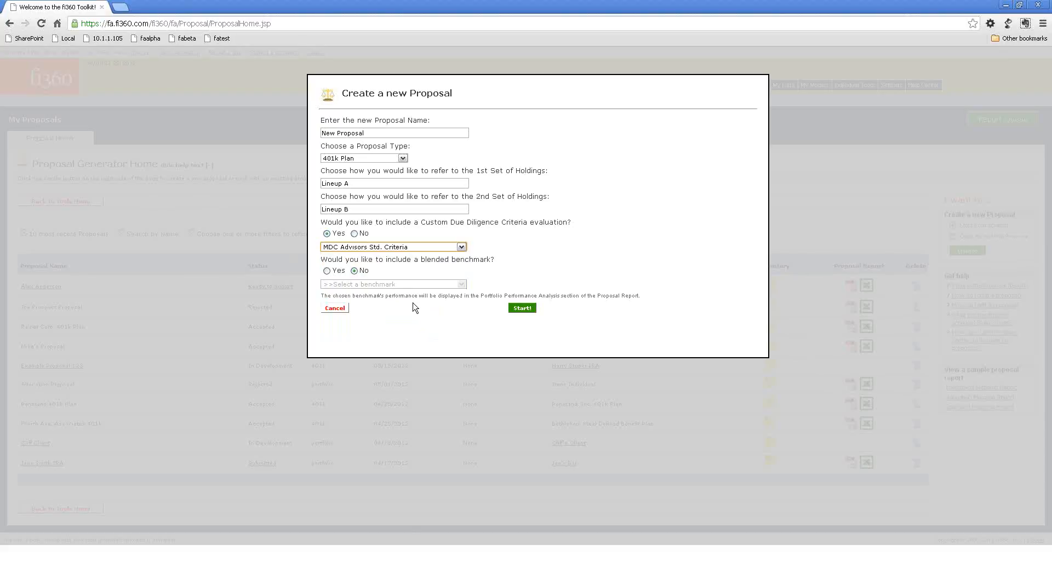
# Try the blended benchmark option and the Portfolio type, restoring 401k Plan and no blended benchmark.
pyautogui.click(327, 271)
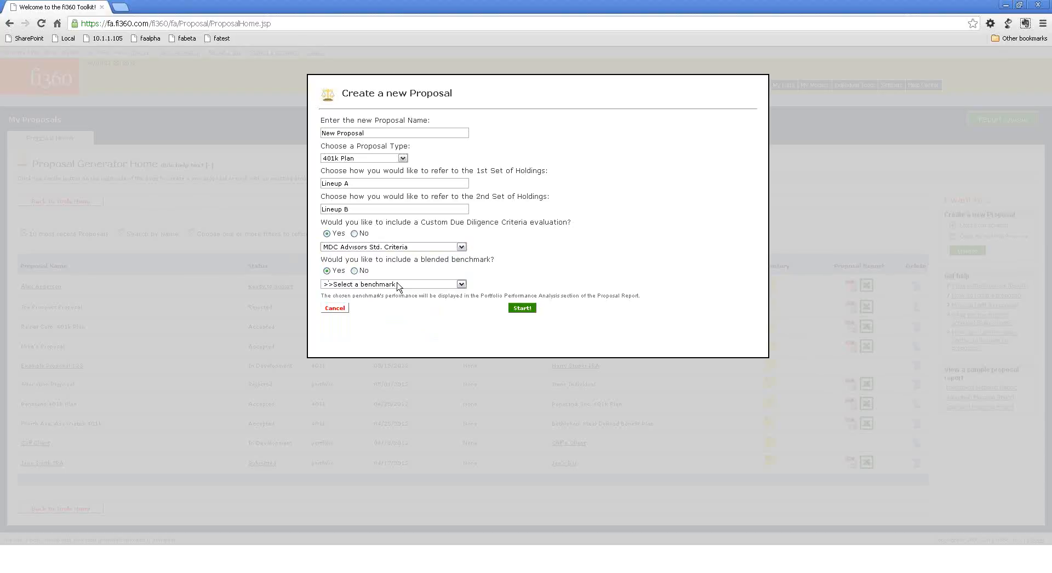
pyautogui.click(378, 158)
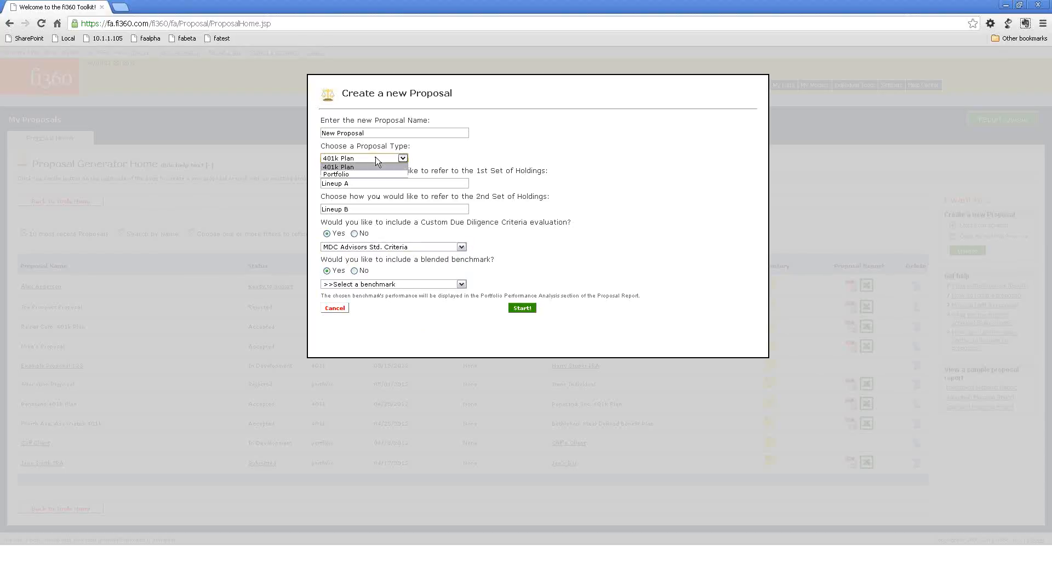
pyautogui.click(376, 175)
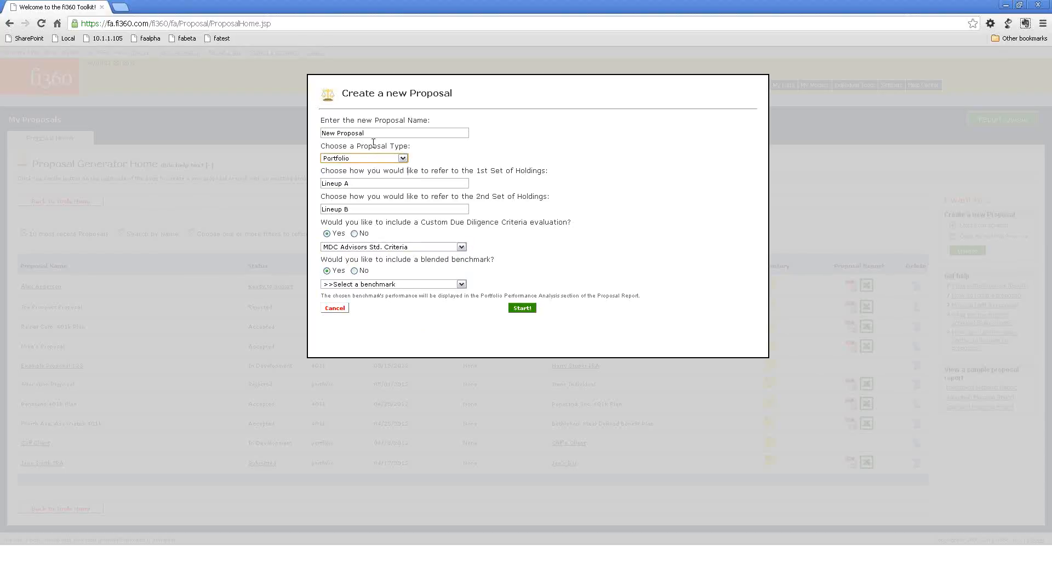
pyautogui.click(361, 158)
pyautogui.click(362, 167)
pyautogui.click(360, 286)
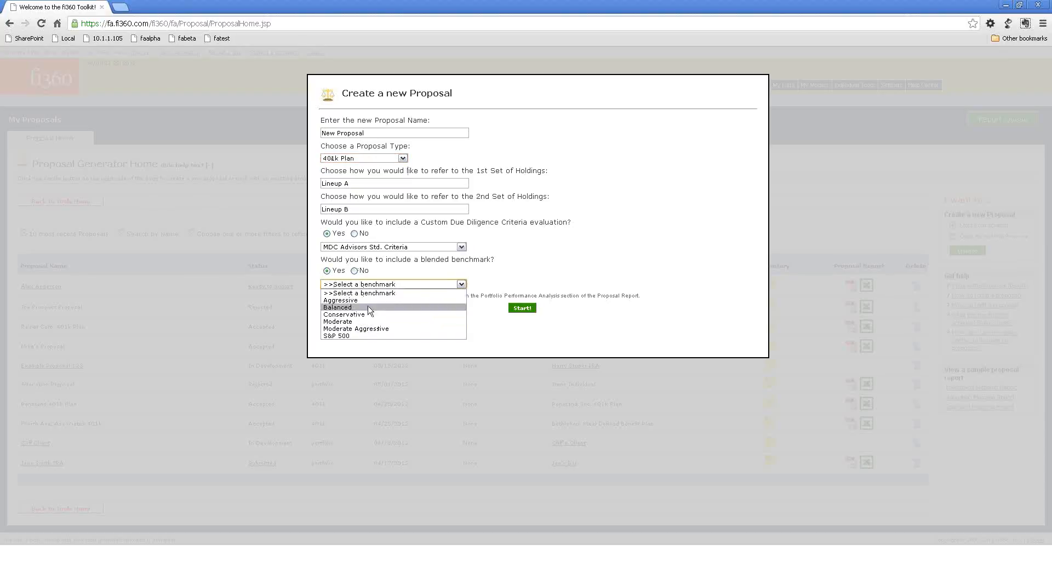
pyautogui.click(380, 268)
pyautogui.click(354, 271)
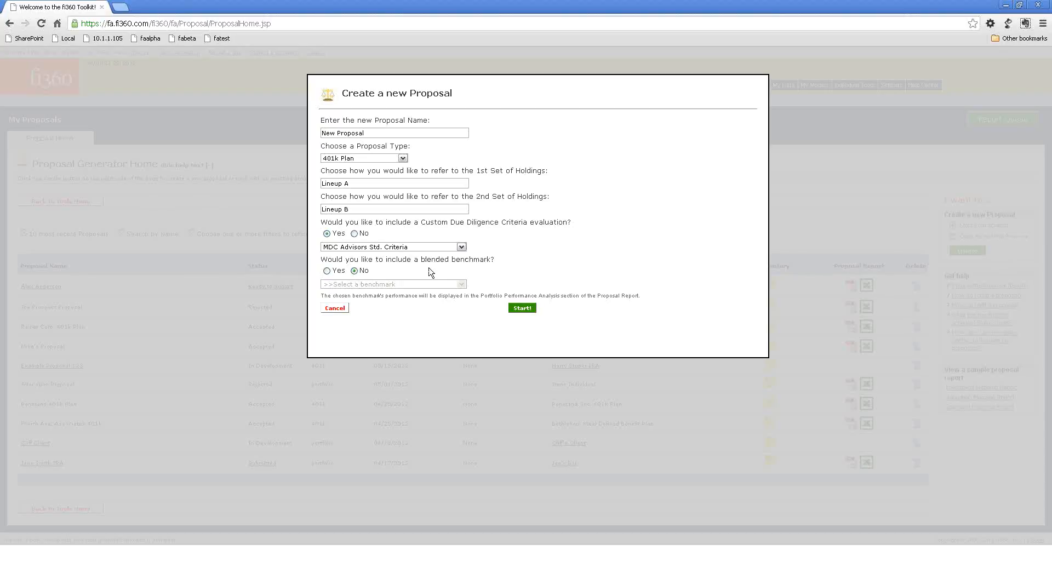
# Create the proposal with these settings and go to the data entry options for Lineup A.
pyautogui.click(525, 308)
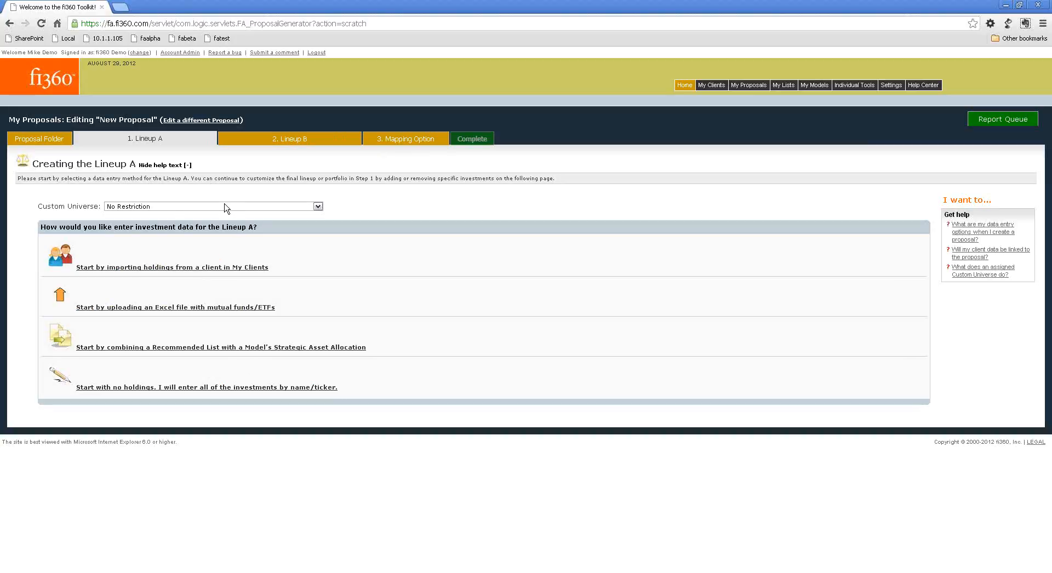
pyautogui.moveTo(41, 203); pyautogui.dragTo(91, 206)
pyautogui.click(136, 224)
# Try the Schwab Platform and New Universe custom universes for Lineup A and reset to No Restriction.
pyautogui.click(299, 207)
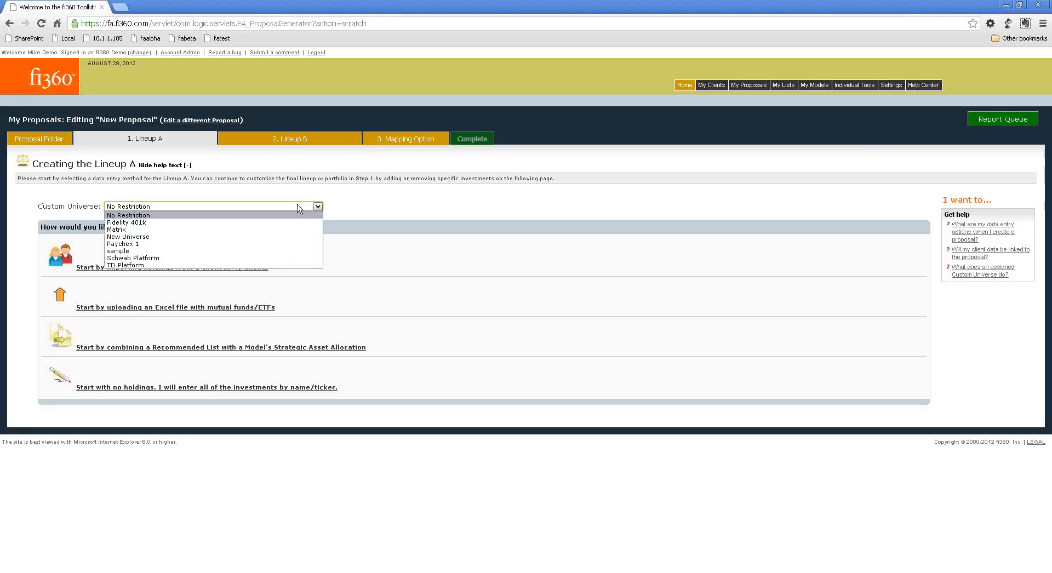
pyautogui.click(279, 258)
pyautogui.moveTo(790, 89)
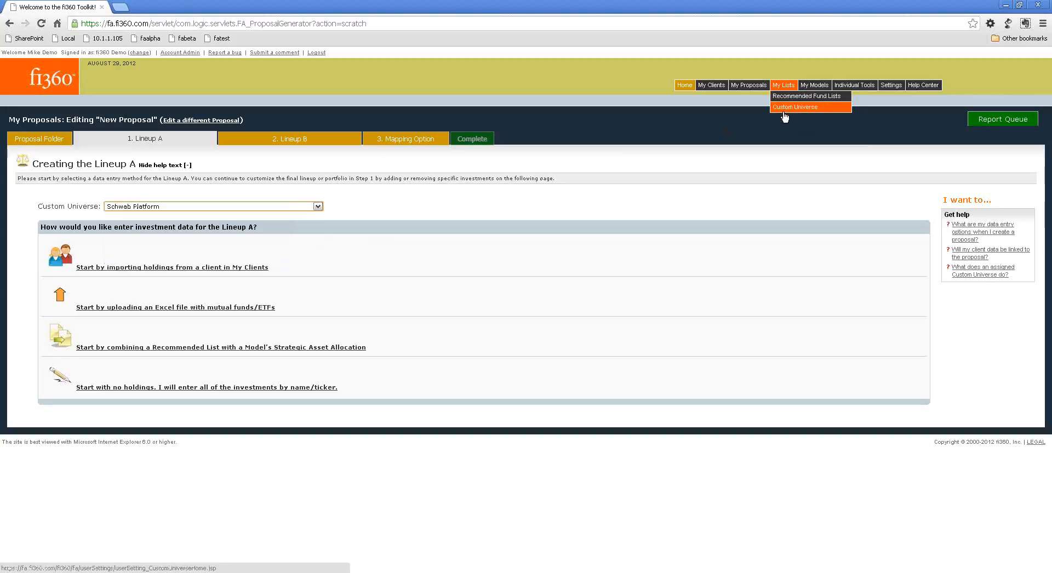
pyautogui.click(230, 207)
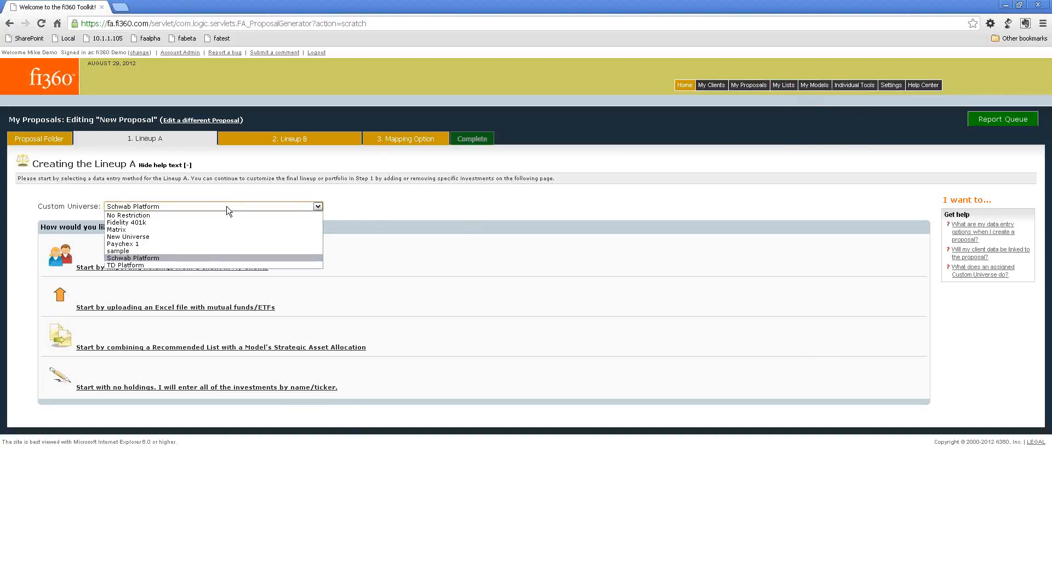
pyautogui.click(202, 240)
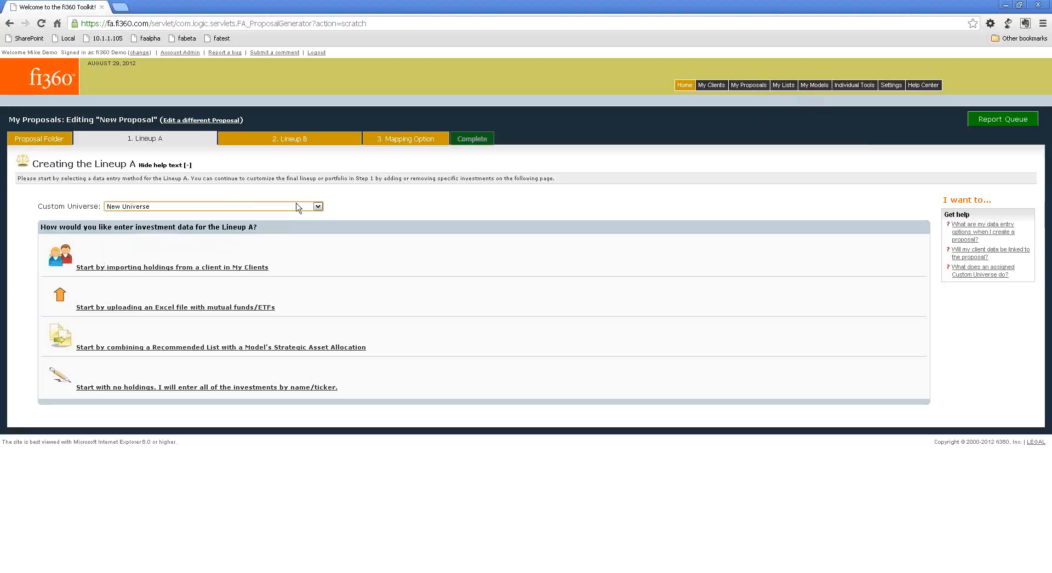
pyautogui.click(198, 207)
pyautogui.click(199, 215)
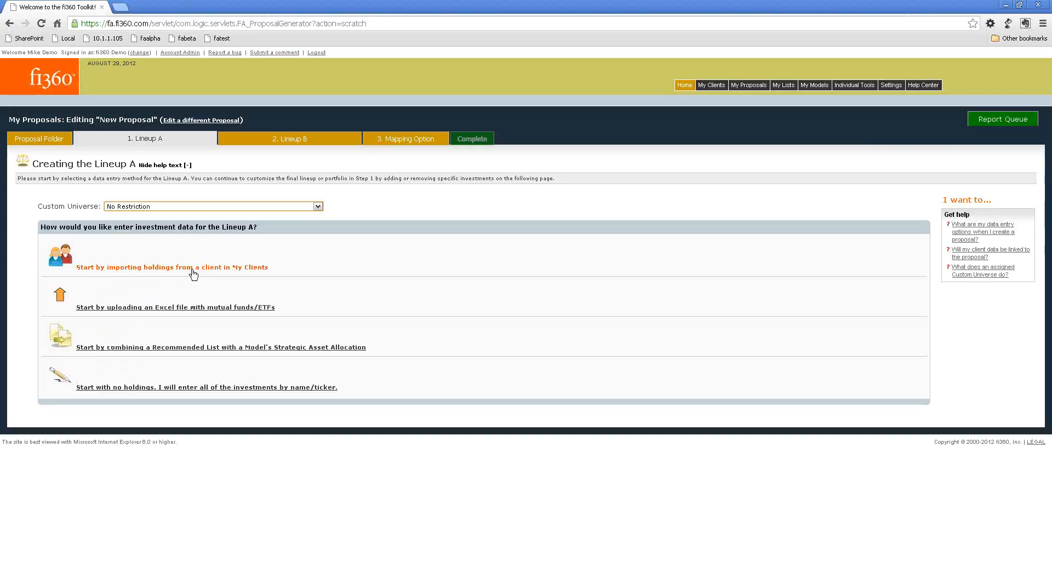
# Import the holdings of an existing current client from My Clients into Lineup A.
pyautogui.moveTo(705, 87)
pyautogui.click(145, 267)
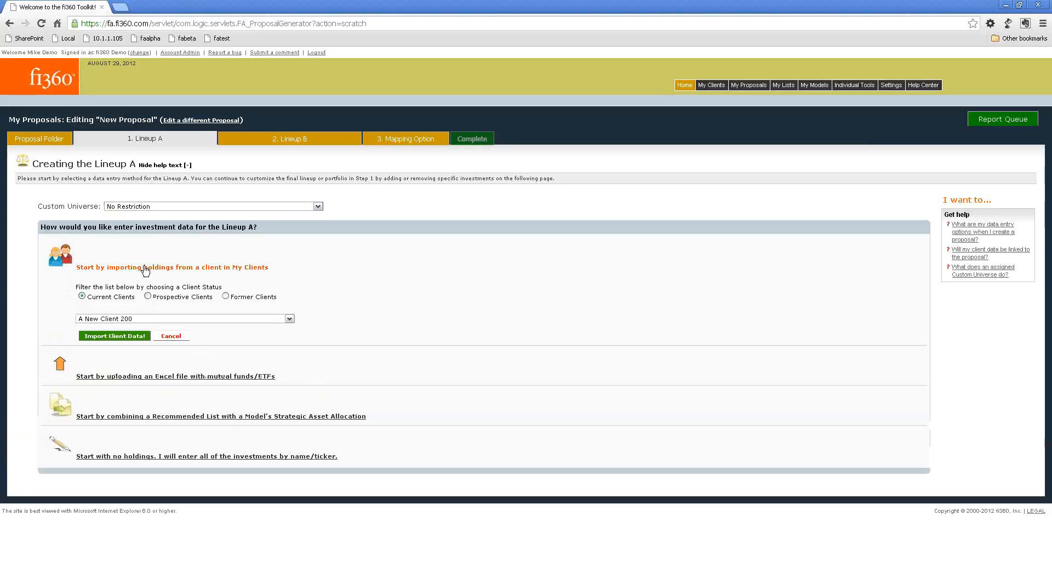
pyautogui.click(239, 320)
pyautogui.scroll(-4, 204, 372)
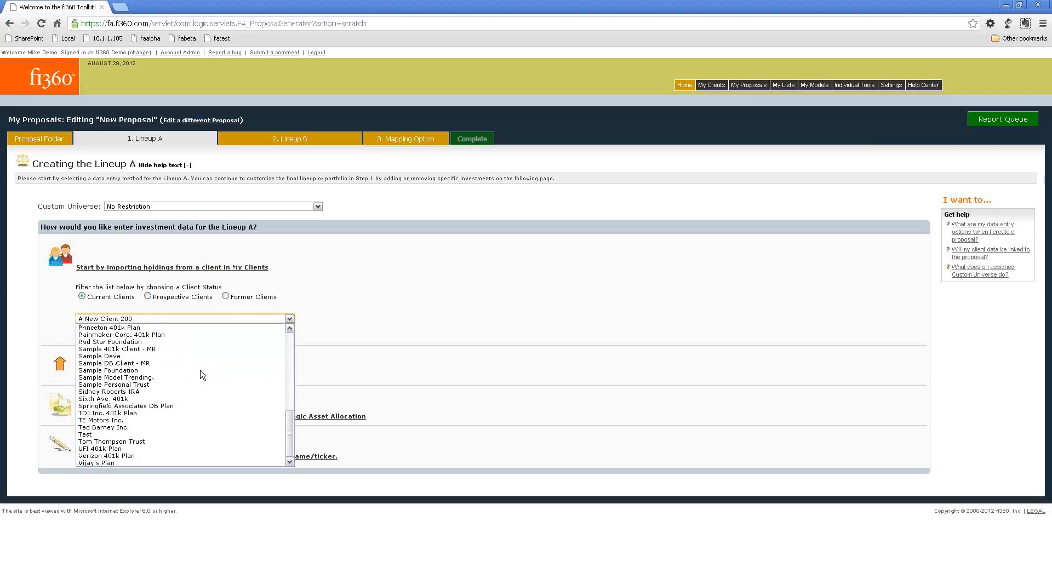
pyautogui.scroll(4, 202, 374)
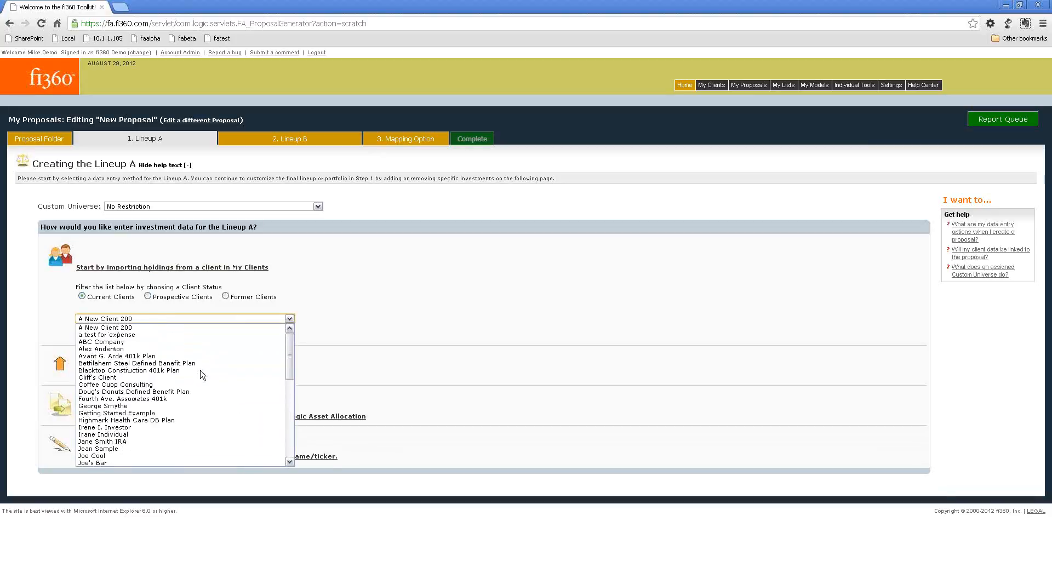
pyautogui.click(155, 349)
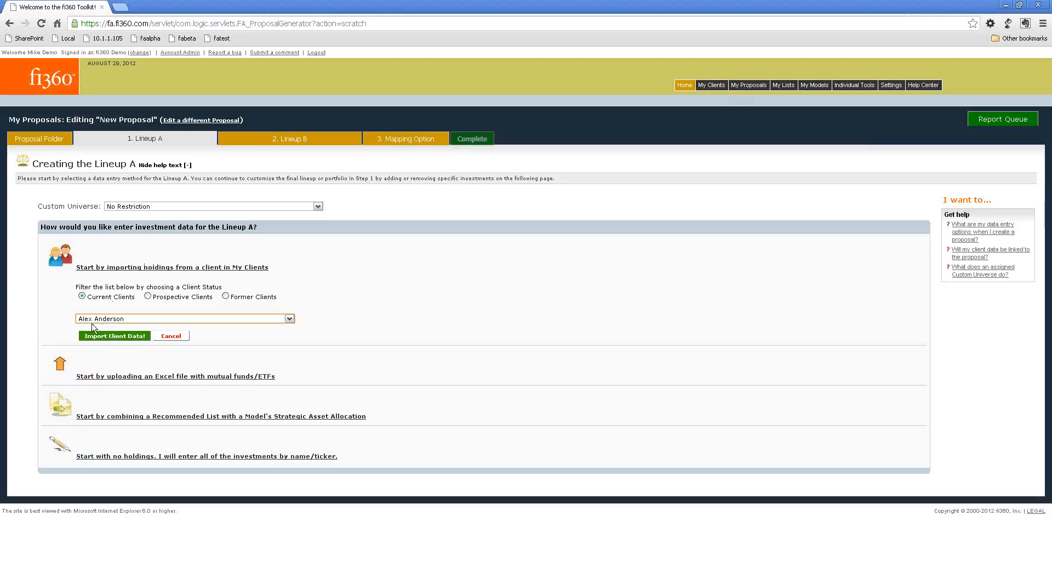
pyautogui.click(112, 336)
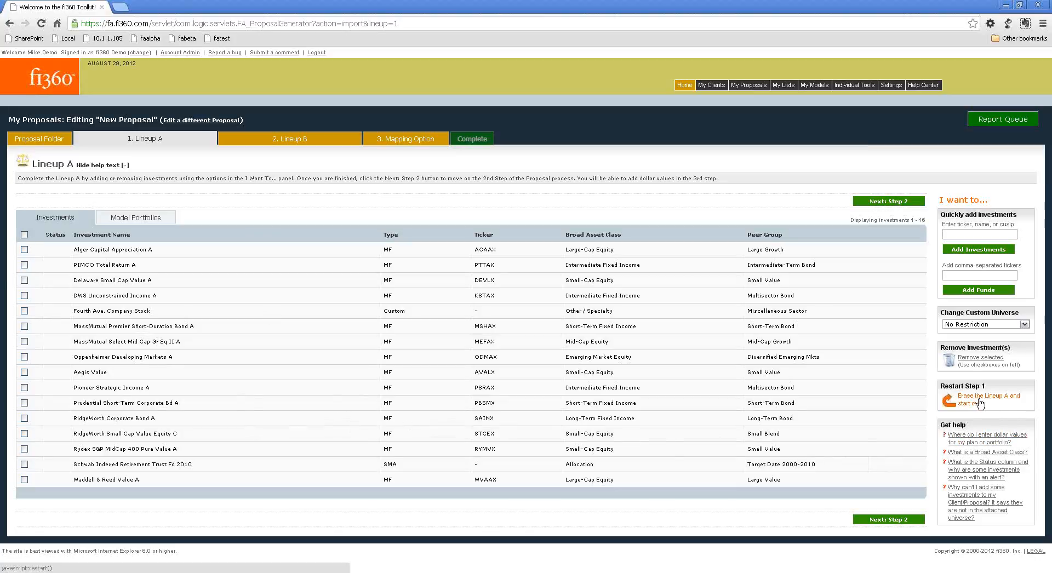
# Erase Lineup A's imported holdings and restart step 1, confirming the deletion.
pyautogui.moveTo(945, 387); pyautogui.dragTo(1004, 388)
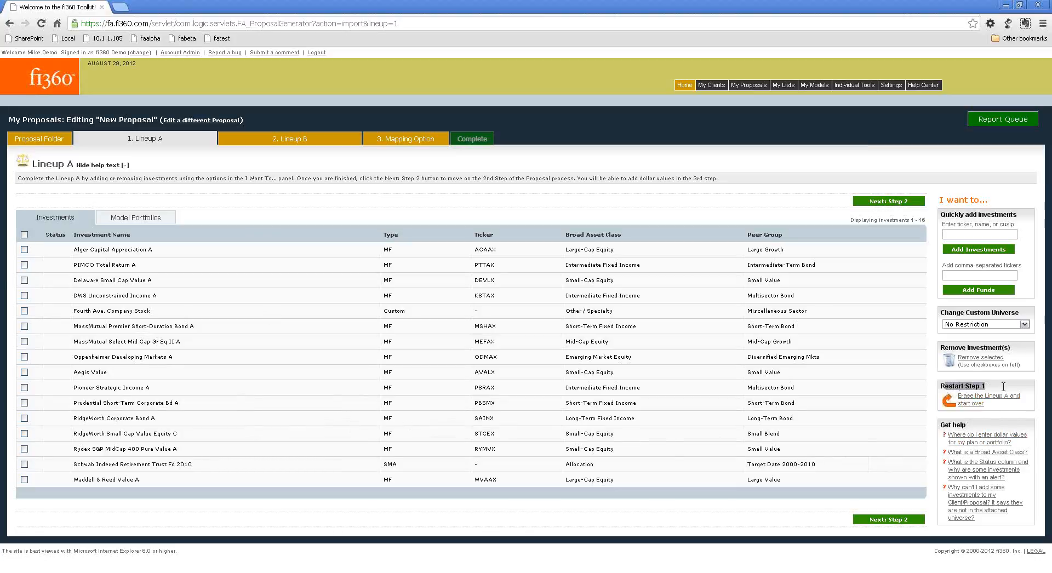
pyautogui.click(980, 403)
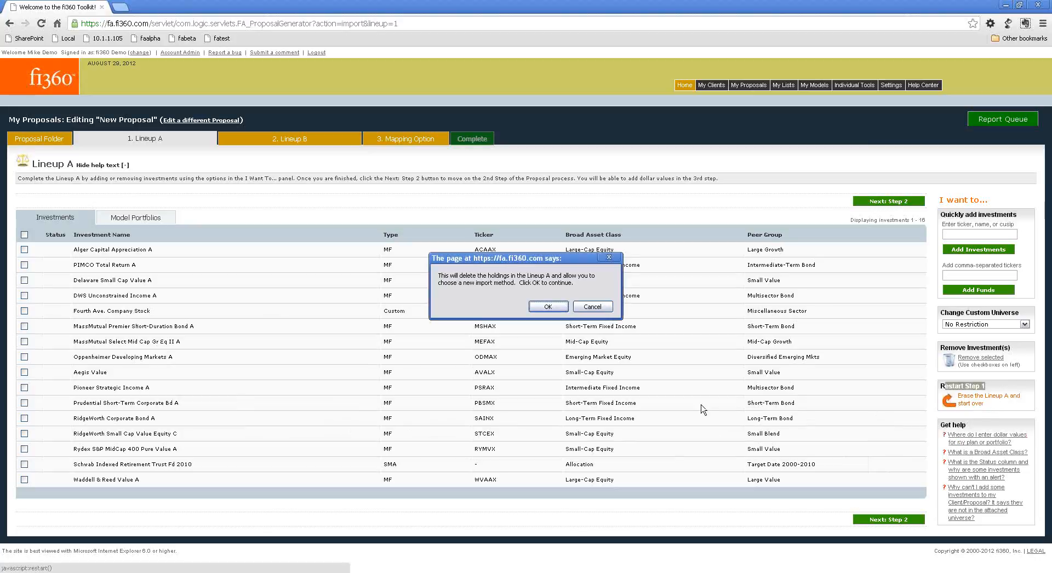
pyautogui.click(546, 306)
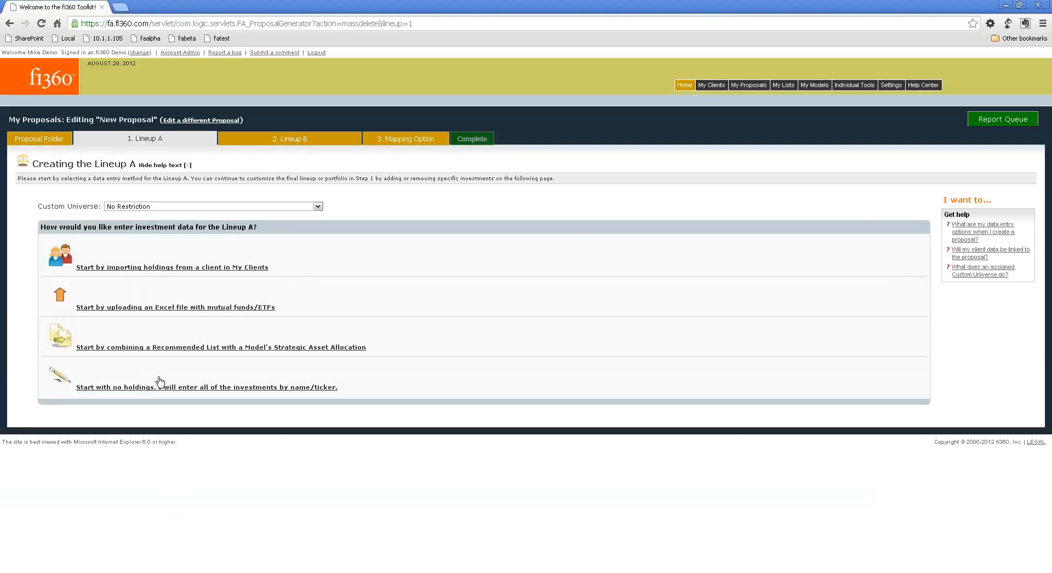
# Choose feeExport.xls as the Excel file of holdings for Lineup A and cancel the upload.
pyautogui.click(132, 269)
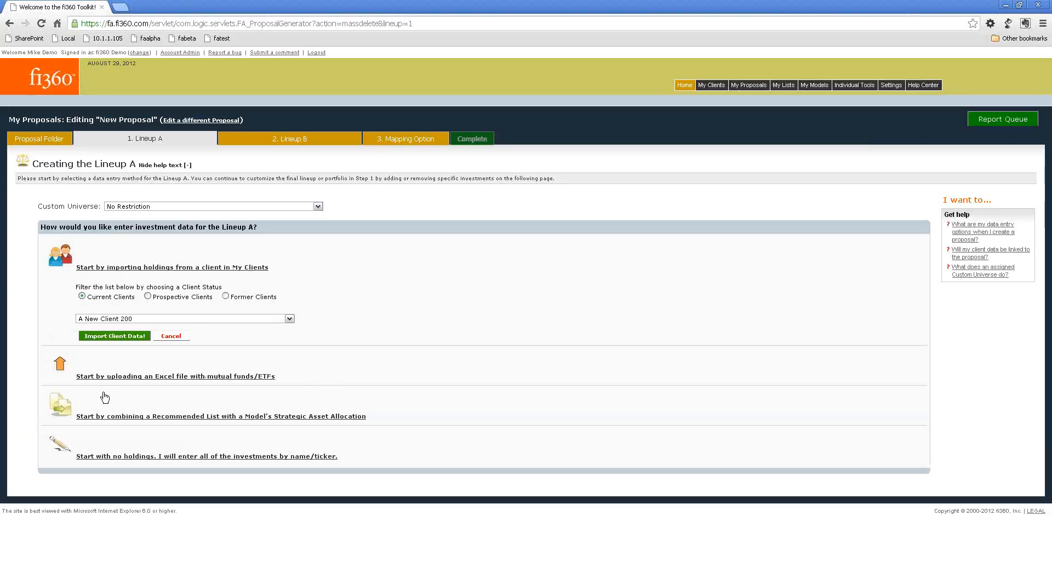
pyautogui.click(110, 376)
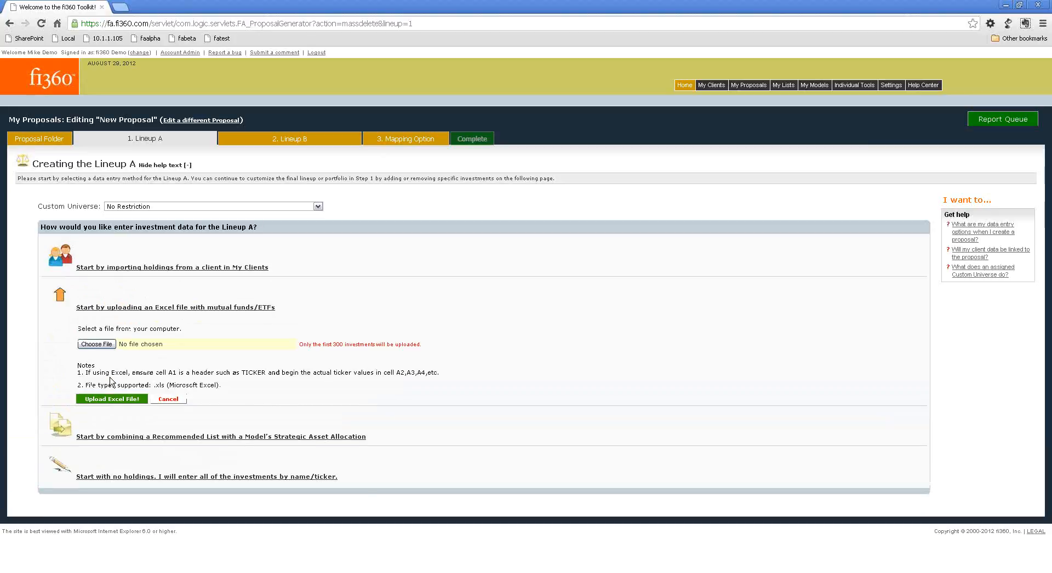
pyautogui.click(107, 348)
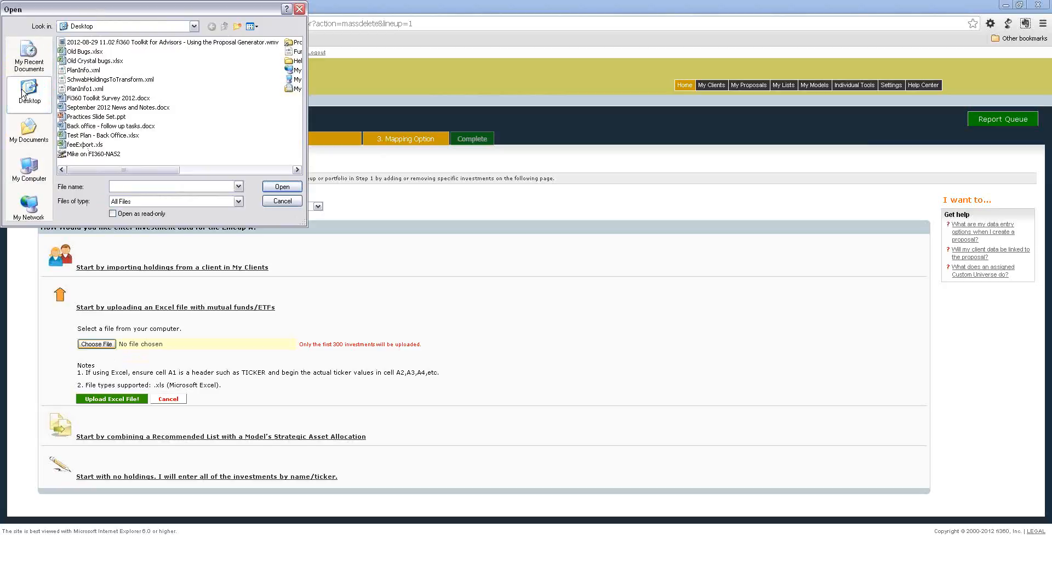
pyautogui.click(84, 144)
pyautogui.click(265, 189)
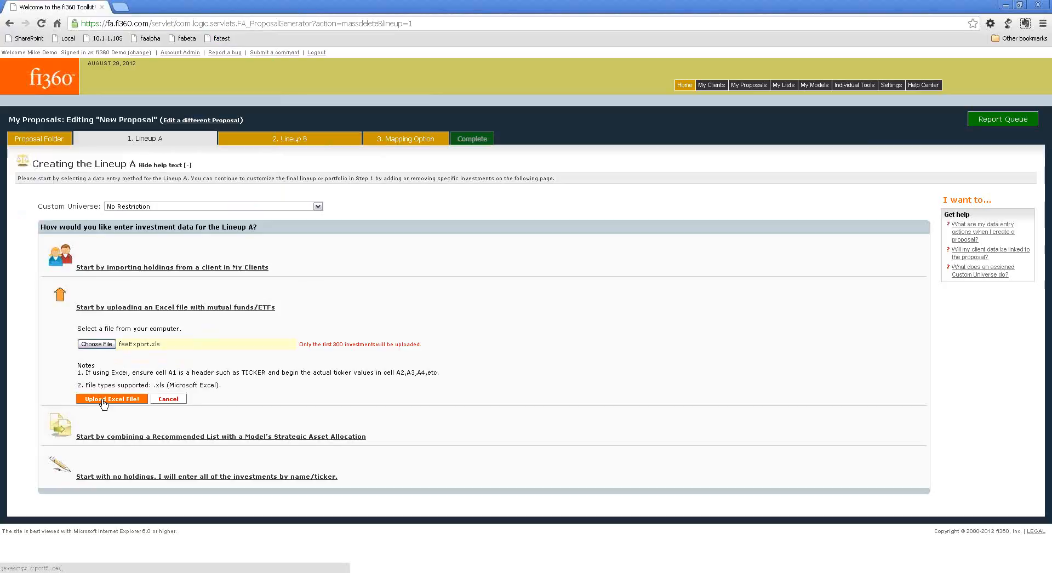
pyautogui.click(170, 399)
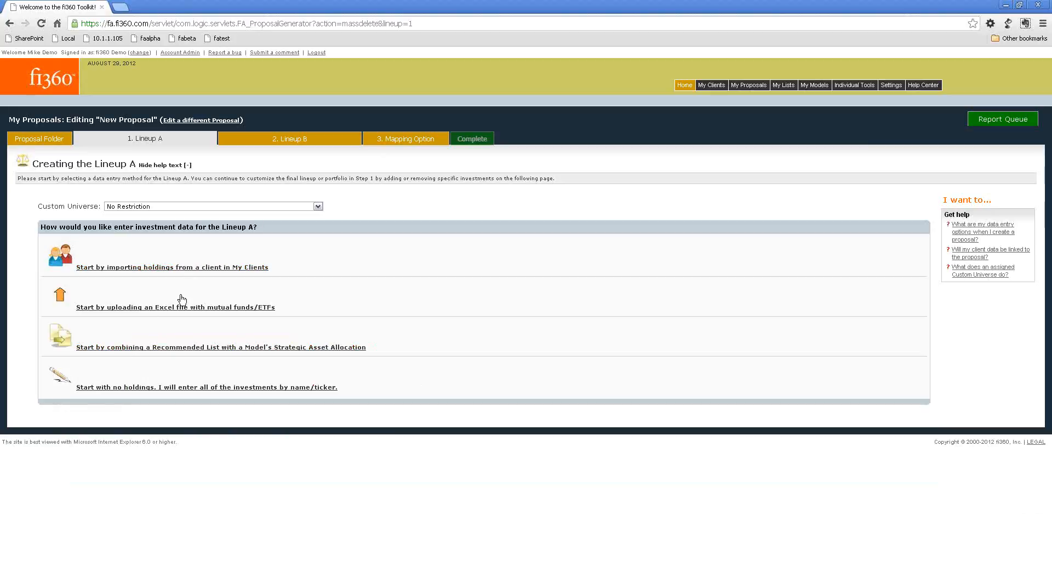
# Try combining the Aggressive - Default model version with the Institutional Approved Fund List for Lineup A.
pyautogui.click(166, 349)
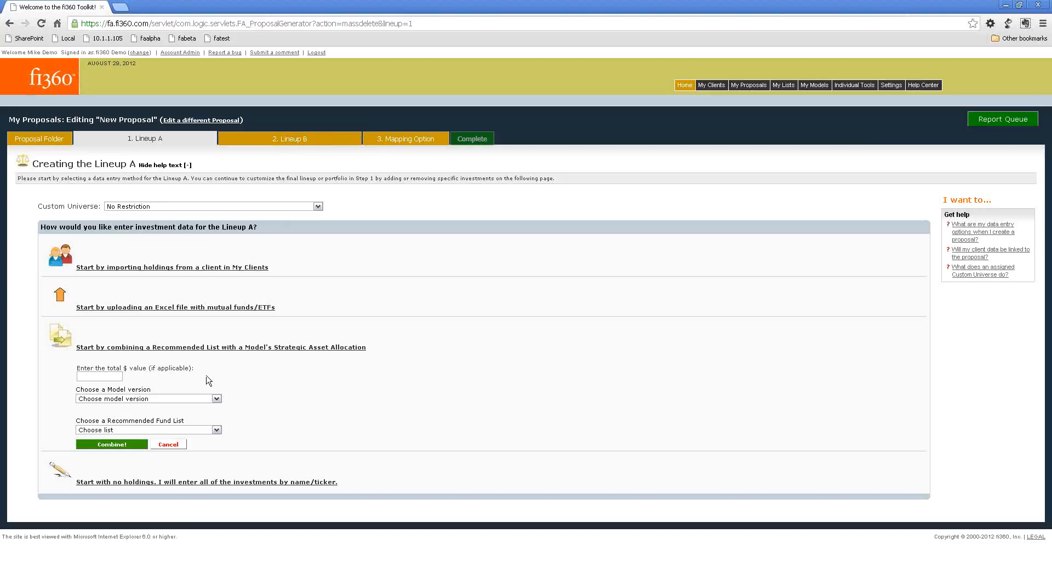
pyautogui.click(162, 401)
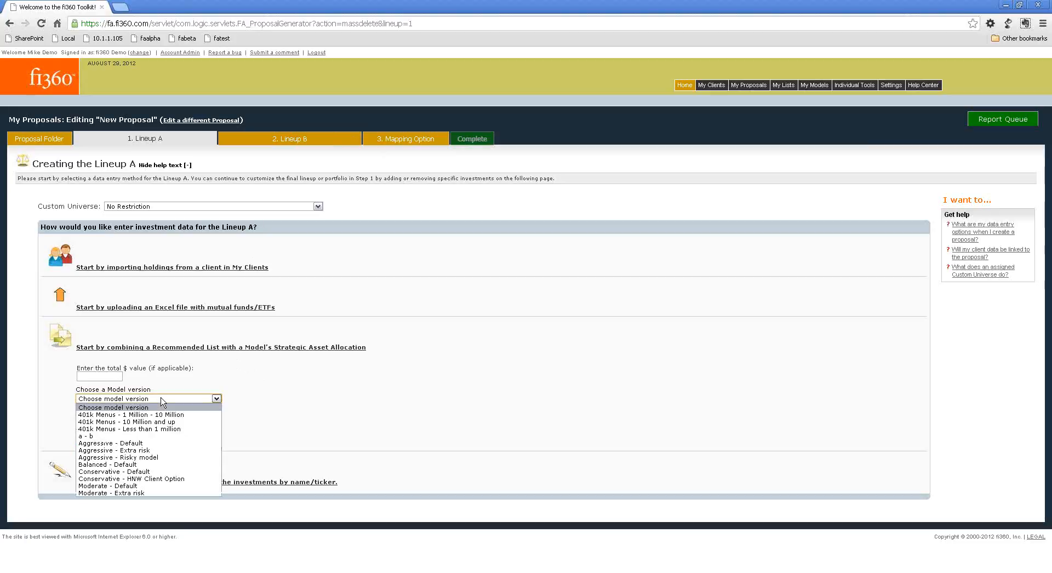
pyautogui.click(140, 443)
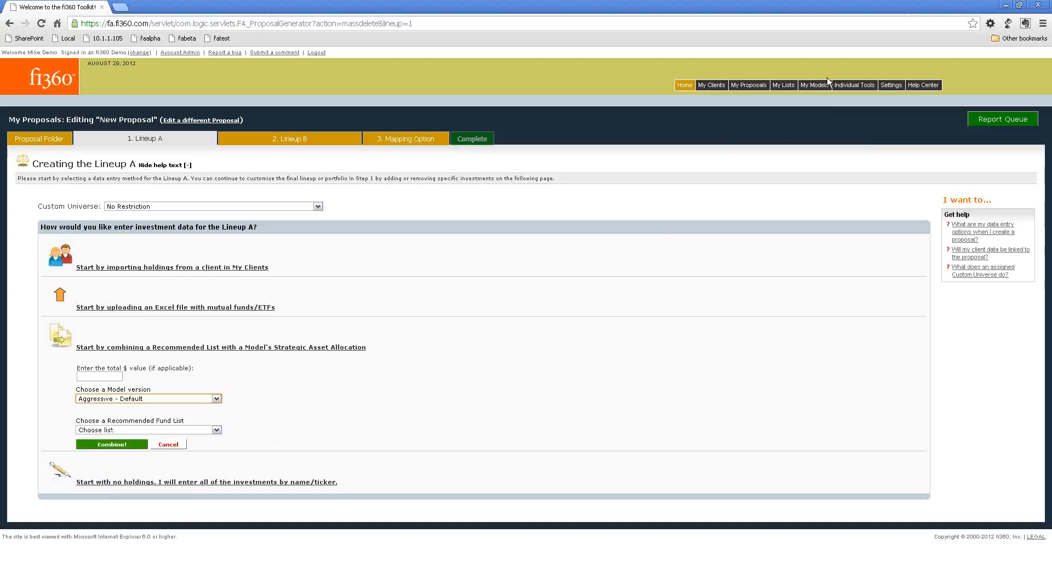
pyautogui.click(146, 431)
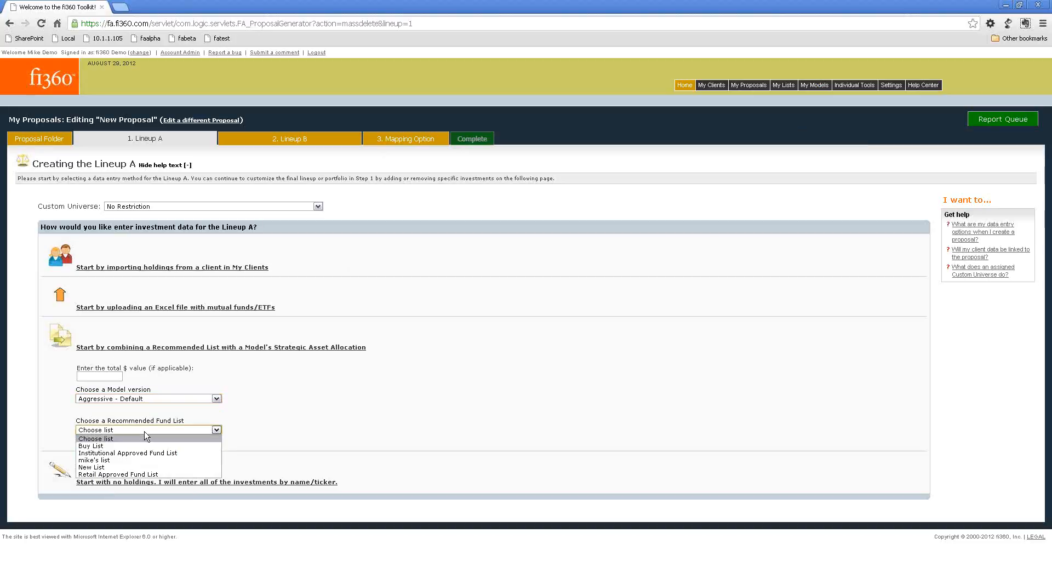
pyautogui.click(128, 454)
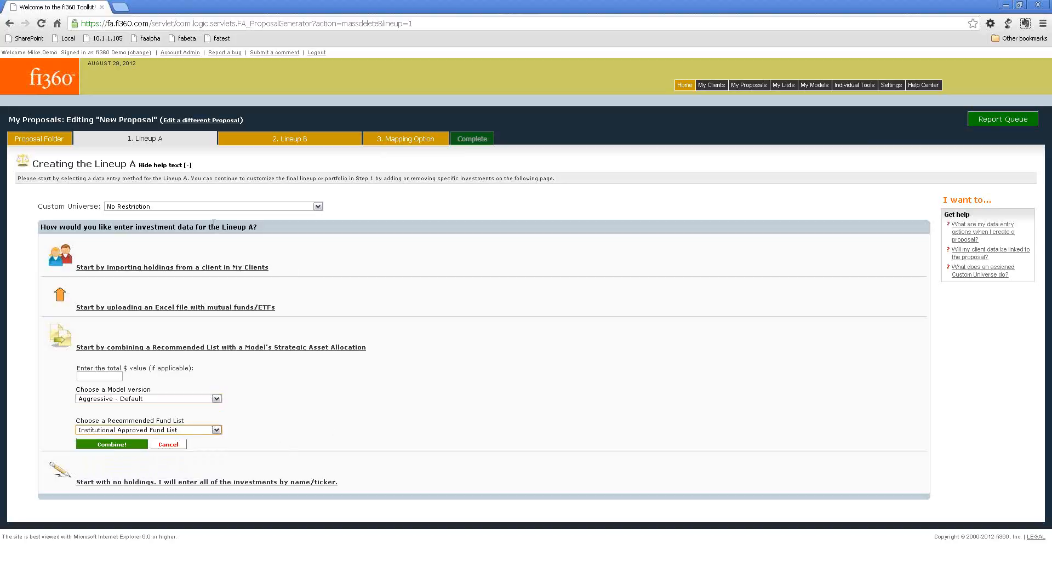
pyautogui.moveTo(783, 87)
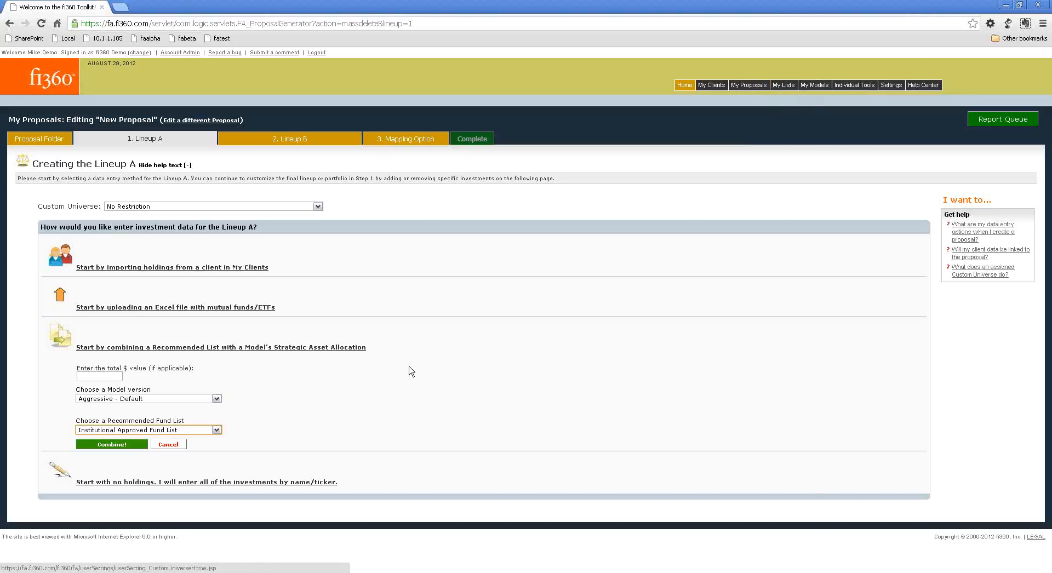
pyautogui.click(171, 436)
pyautogui.click(210, 436)
pyautogui.click(210, 431)
pyautogui.click(200, 455)
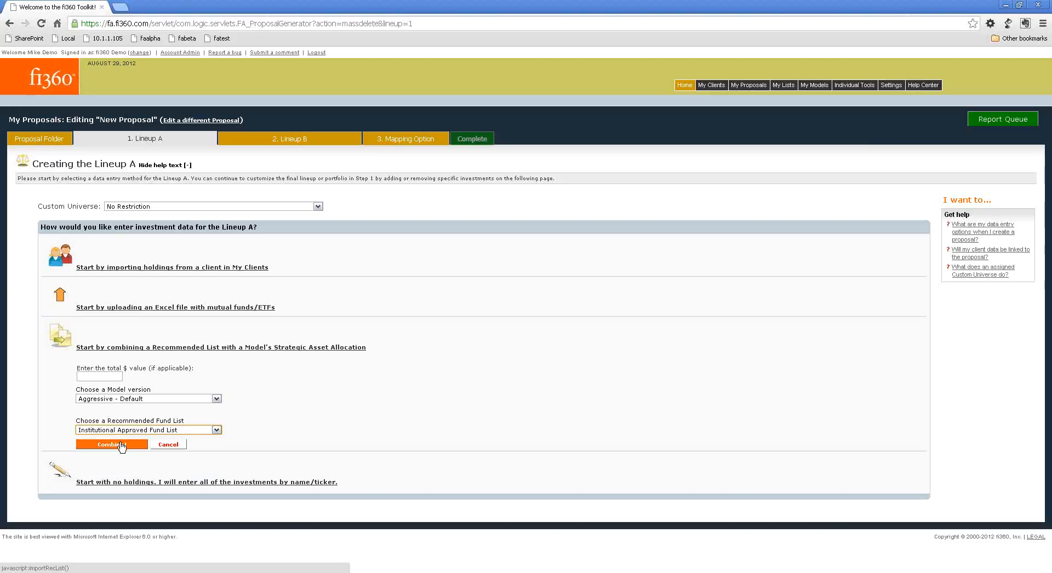
pyautogui.click(166, 412)
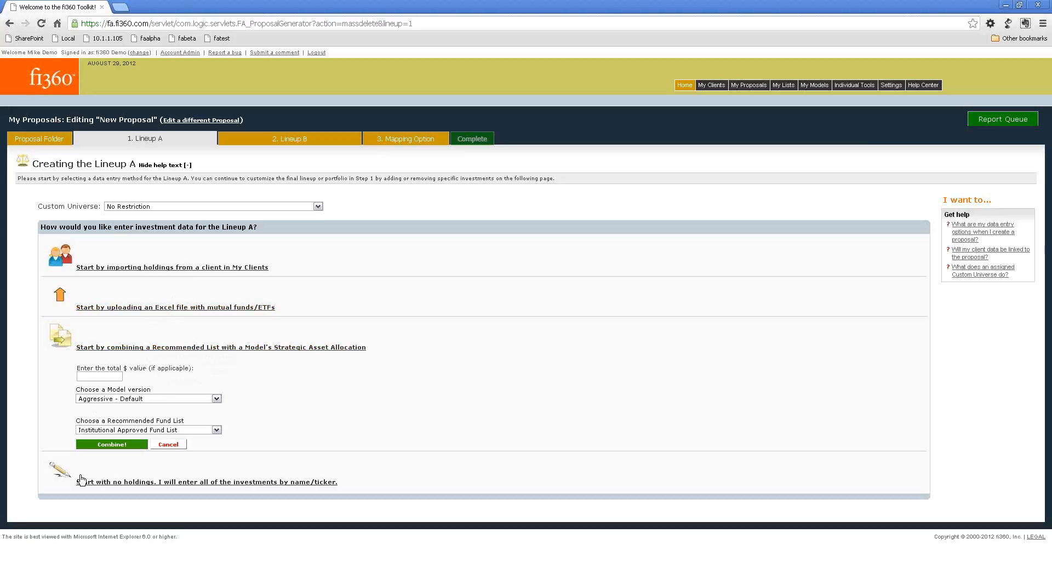
# Try starting Lineup A with no holdings and looking up an investment by name, and erase the lineup to restart step 1.
pyautogui.click(127, 483)
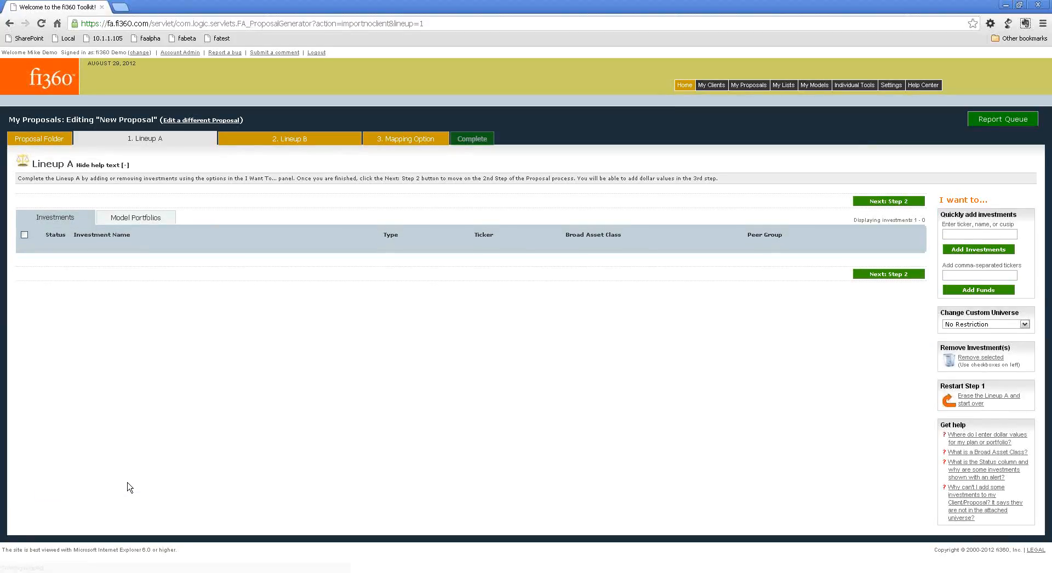
pyautogui.click(953, 233)
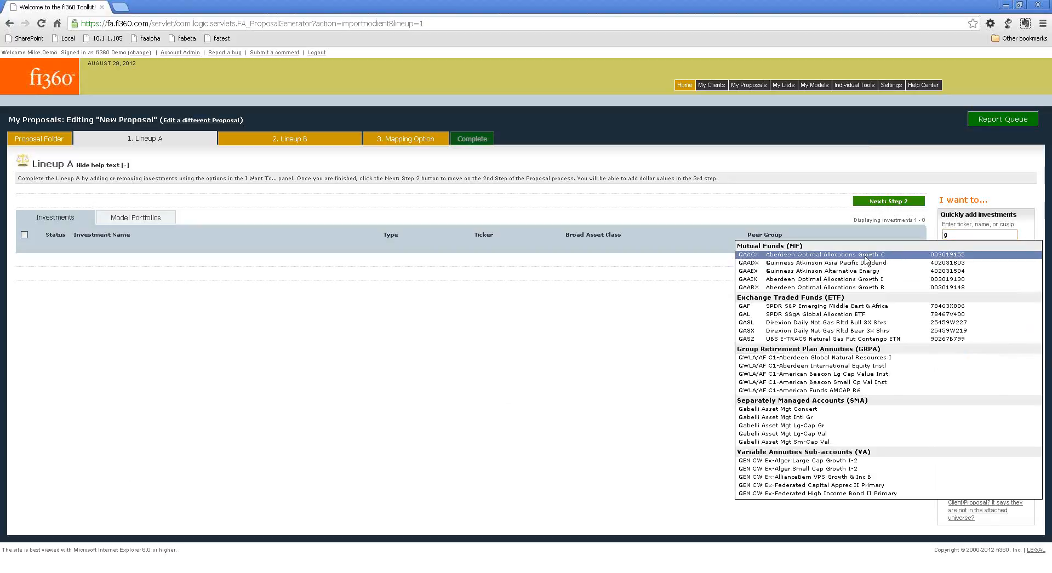
pyautogui.click(956, 266)
pyautogui.click(1014, 257)
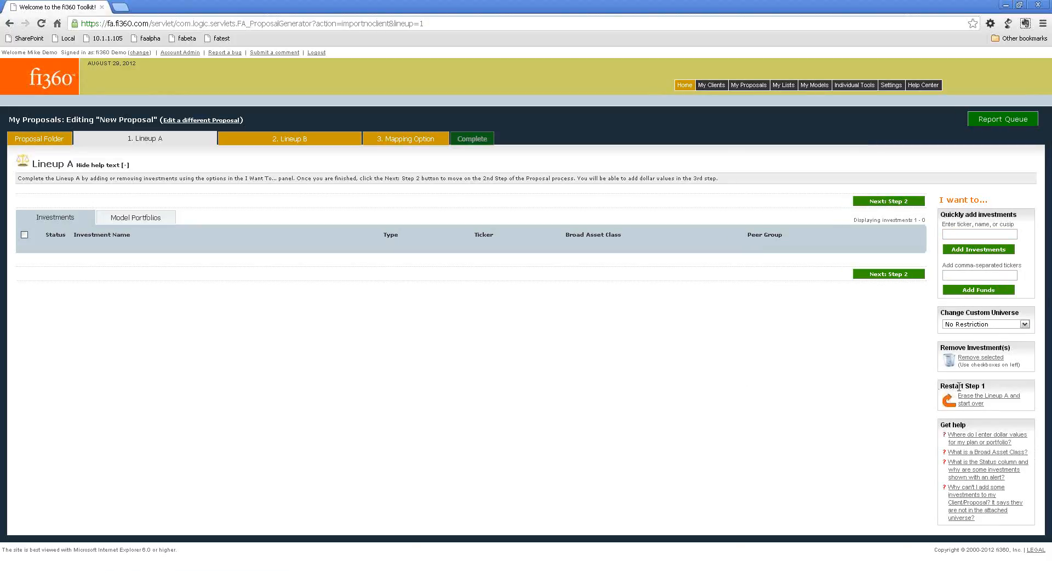
pyautogui.click(965, 402)
pyautogui.click(545, 307)
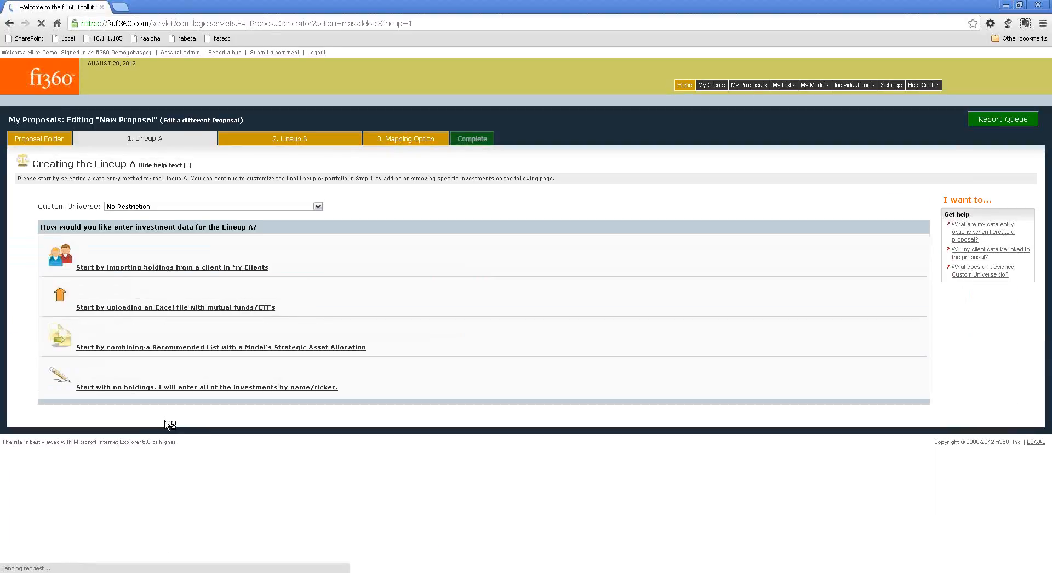
# Start Lineup A by importing the holdings of an individual client from the Current Clients list.
pyautogui.click(189, 268)
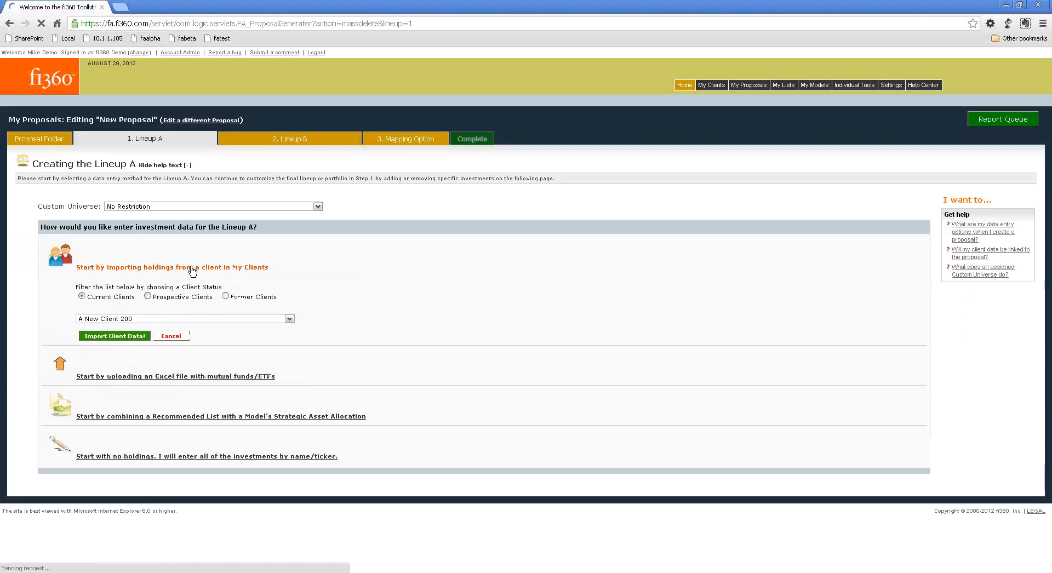
pyautogui.click(174, 319)
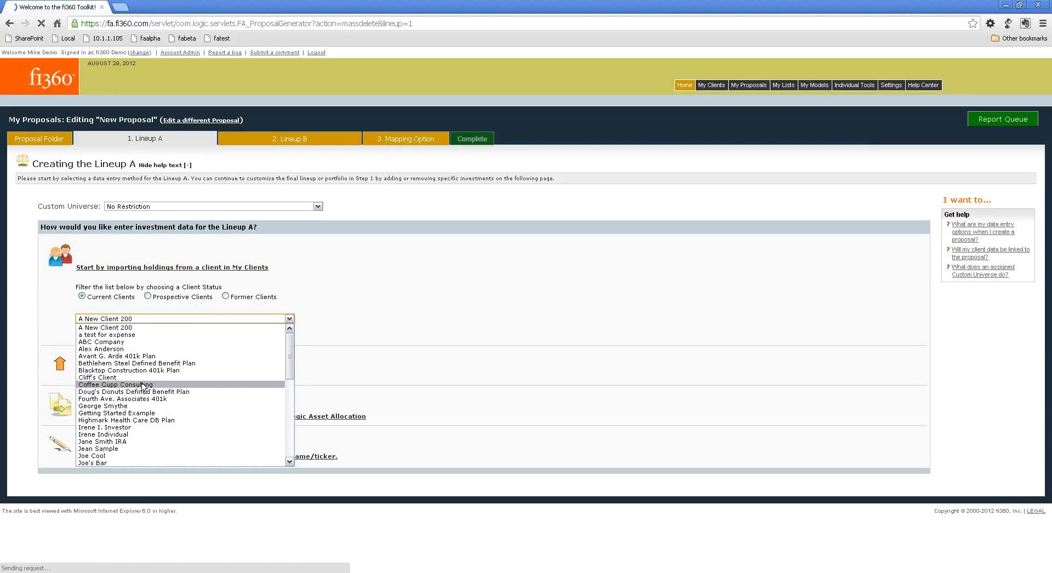
pyautogui.click(124, 350)
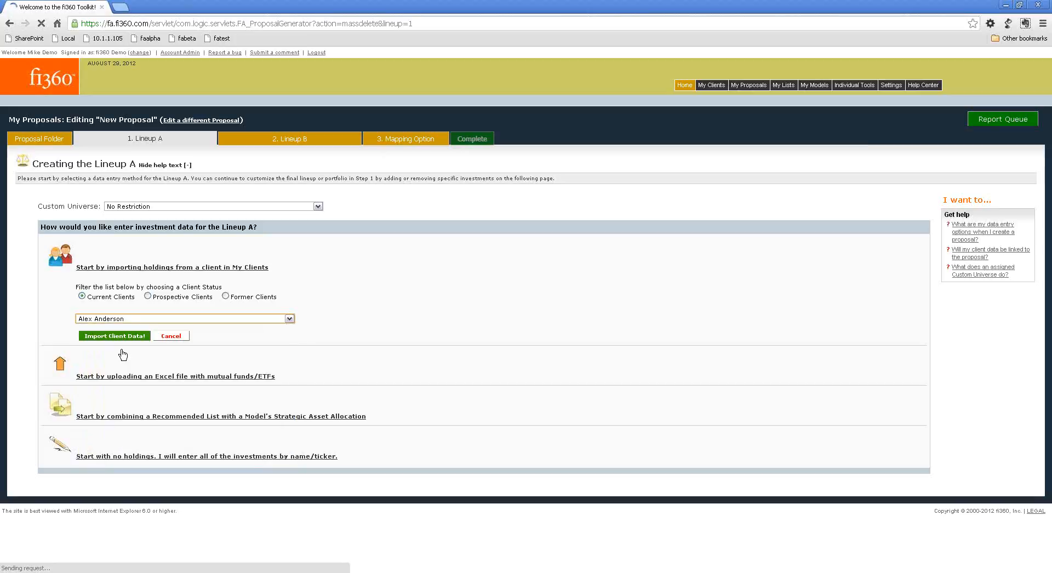
pyautogui.click(117, 336)
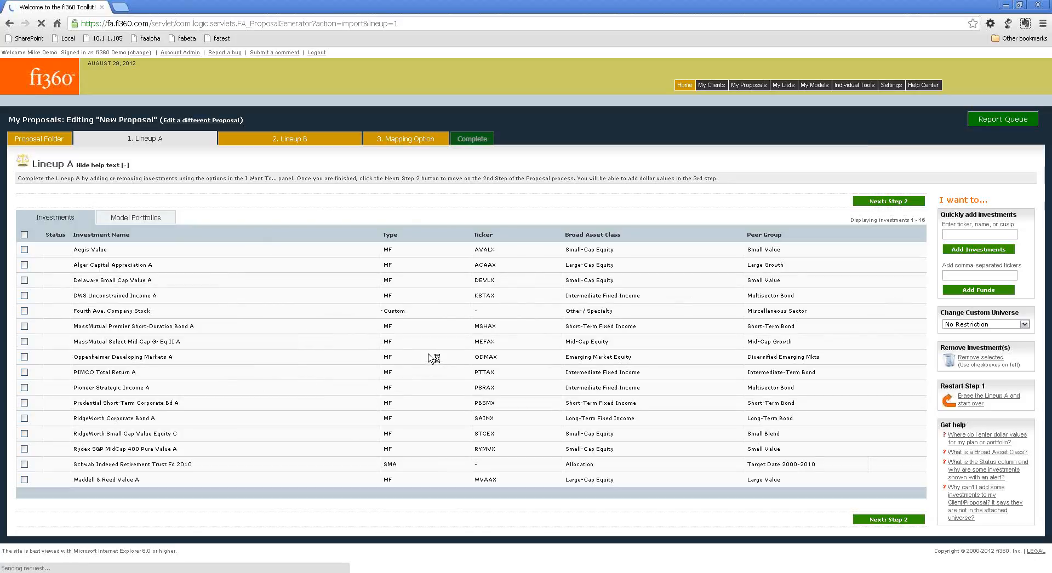
# Add the mutual fund MainStay Epoch US All Cap A (MAAAX) to Lineup A.
pyautogui.click(992, 234)
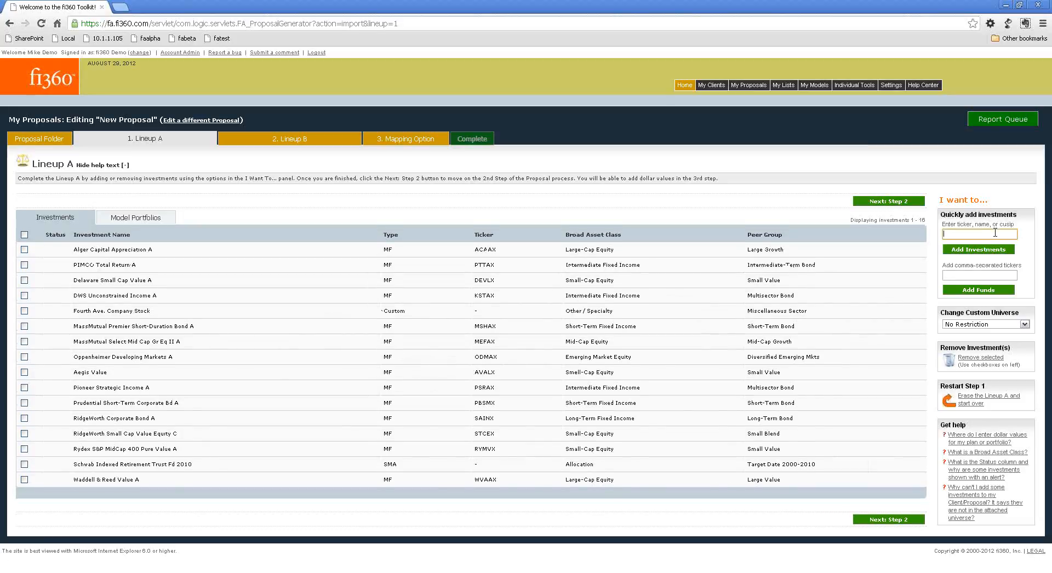
pyautogui.write('m')
pyautogui.click(875, 255)
pyautogui.click(967, 274)
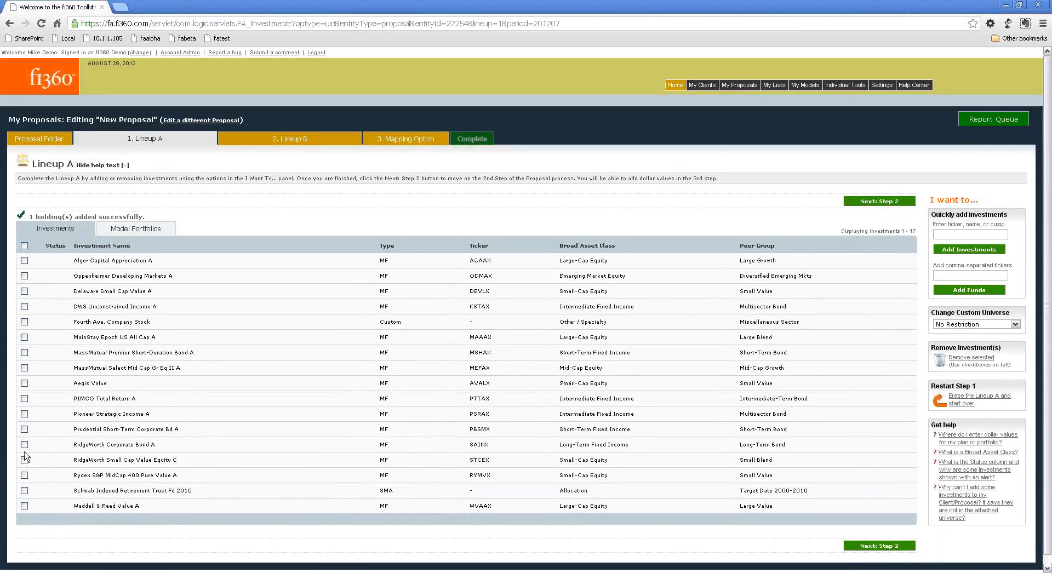
# Remove the Aegis Value fund (AVALX) from Lineup A and confirm the removal.
pyautogui.click(24, 383)
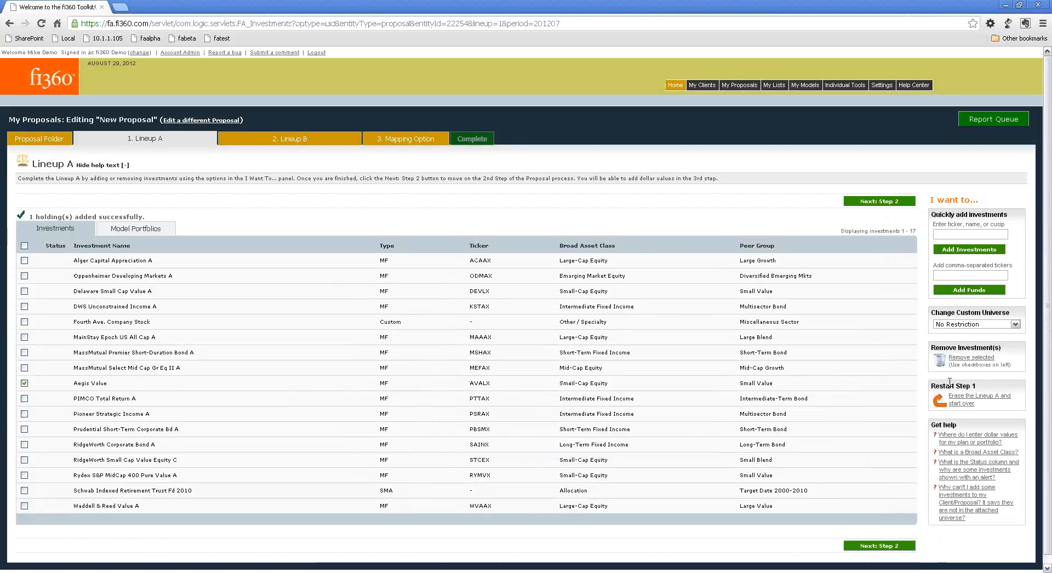
pyautogui.click(958, 361)
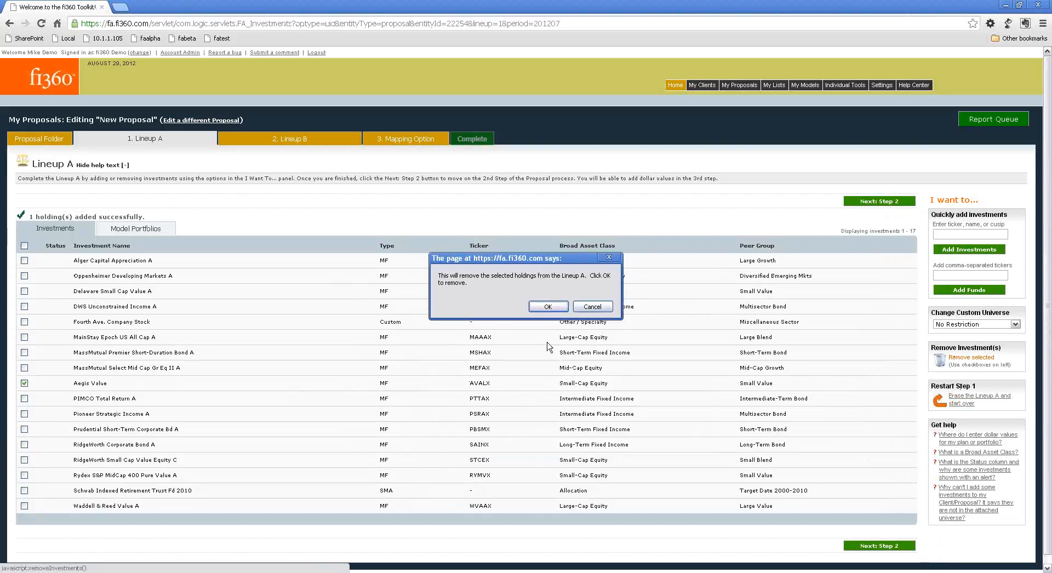
pyautogui.click(545, 311)
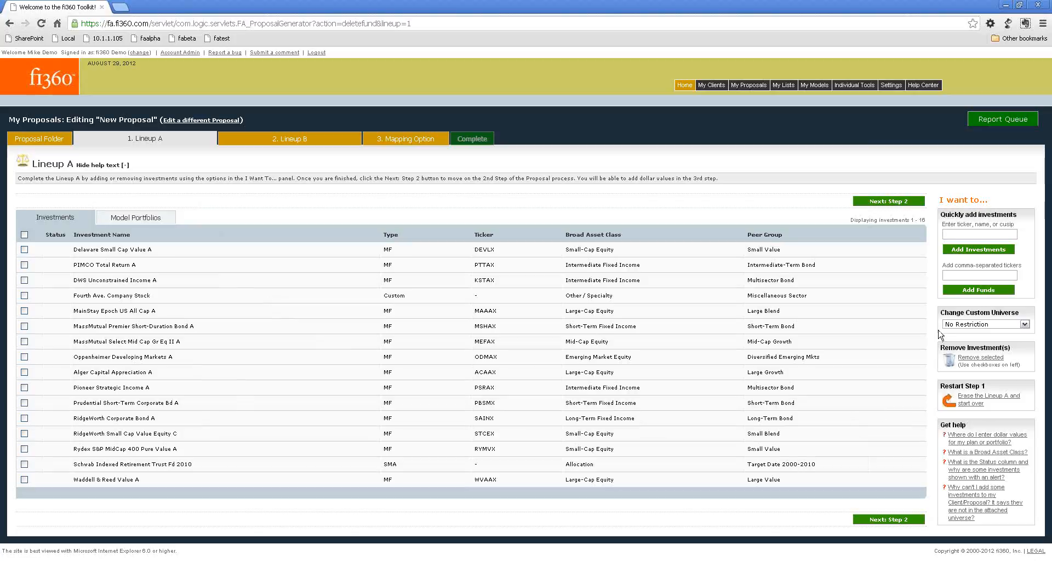
# Try the TD Platform custom universe on Lineup A, checking the Fourth Ave. Company Stock alert, and restore No Restriction.
pyautogui.moveTo(943, 313); pyautogui.dragTo(1020, 310)
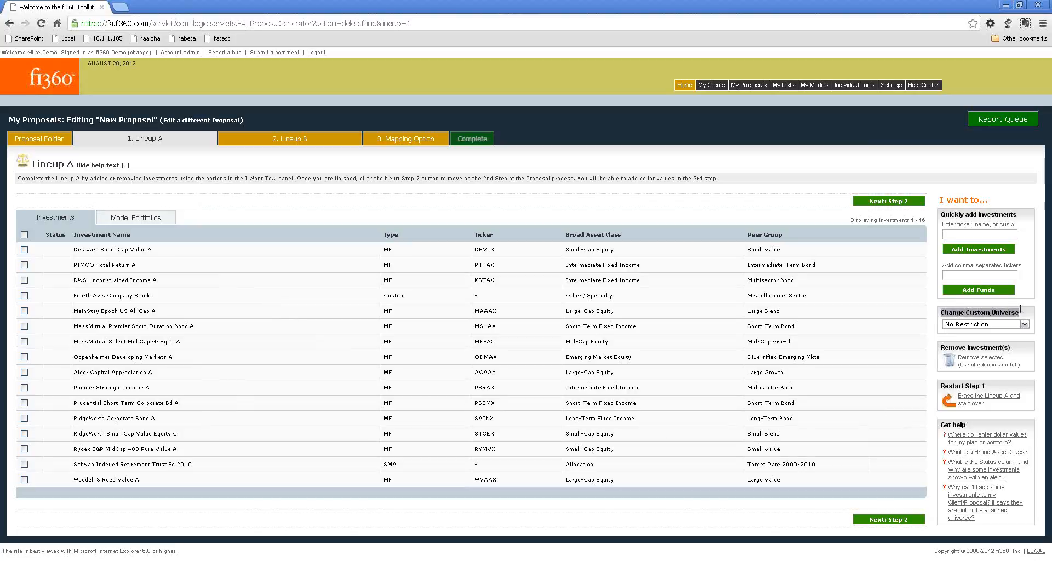
pyautogui.click(1031, 310)
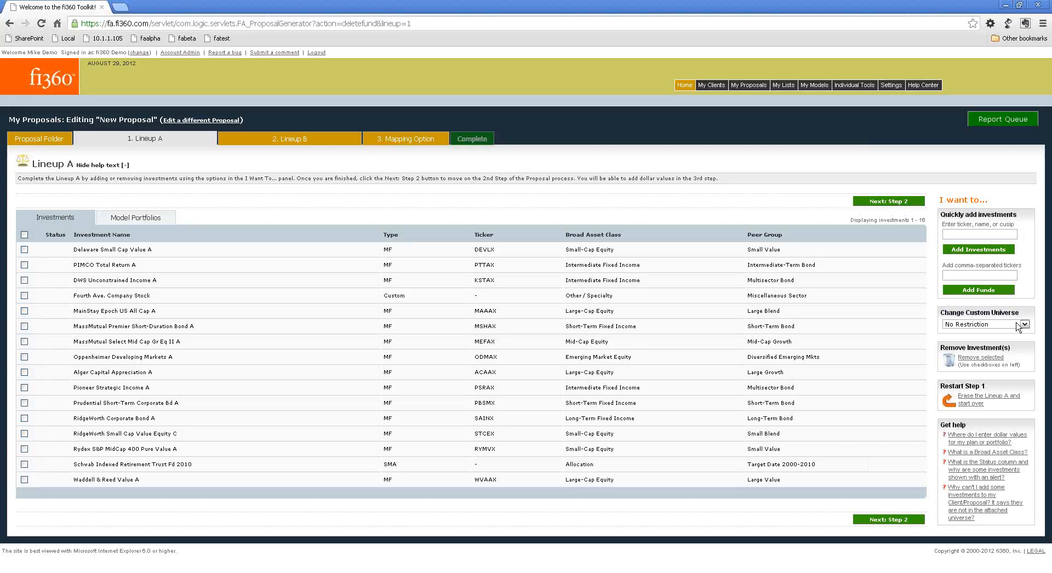
pyautogui.click(1019, 325)
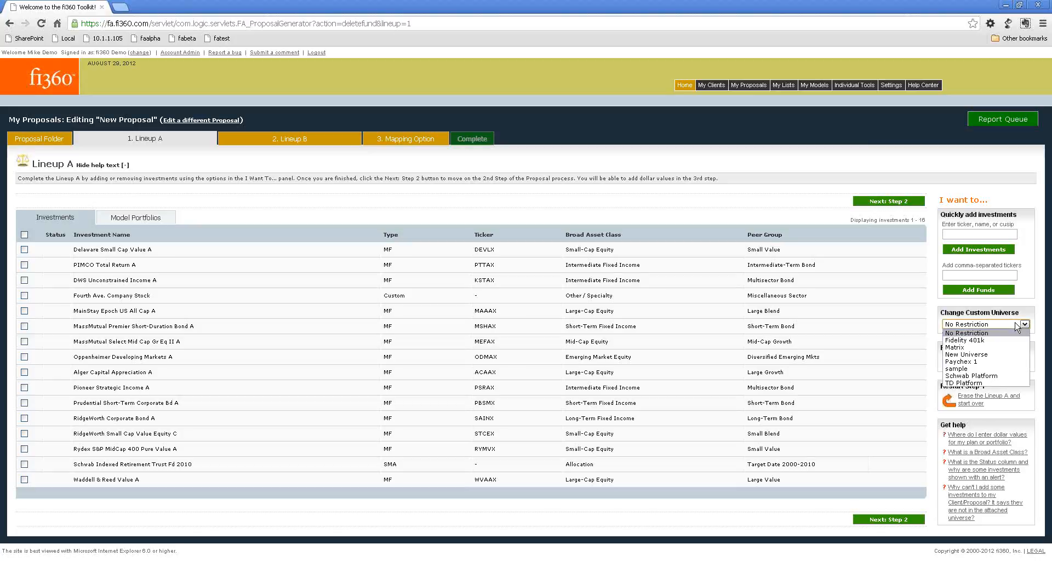
pyautogui.click(992, 383)
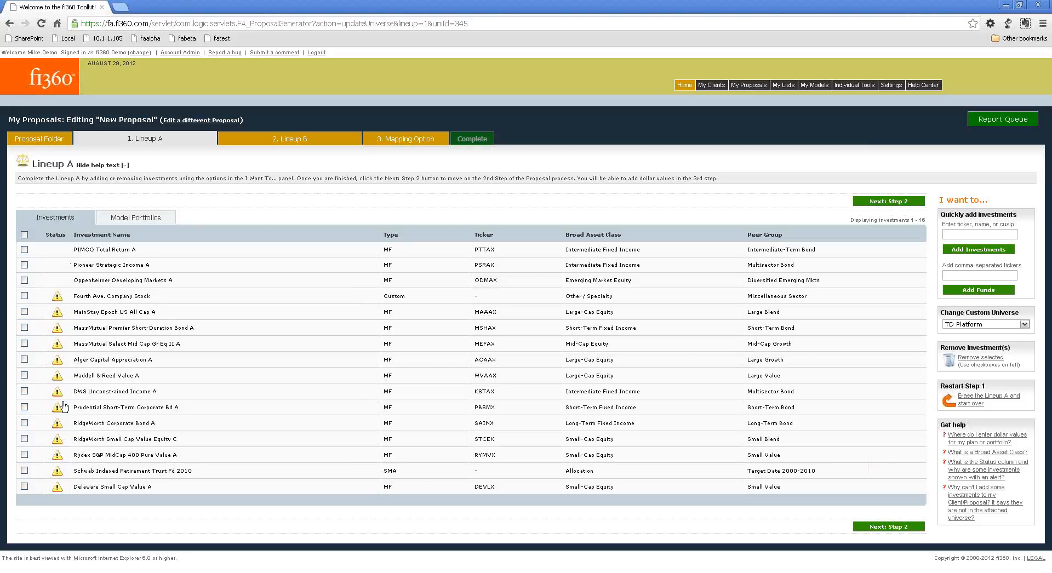
pyautogui.click(56, 299)
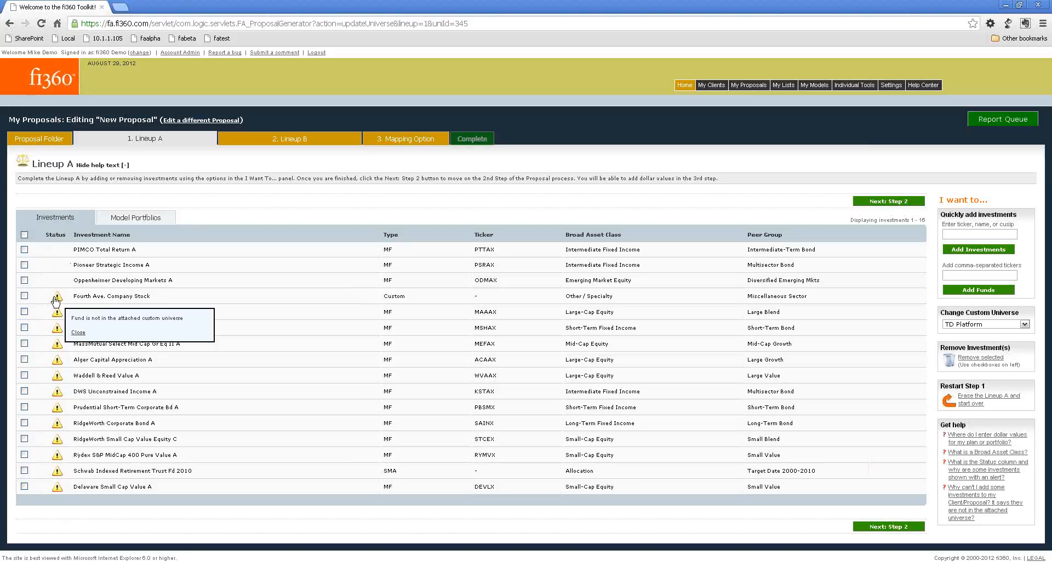
pyautogui.click(77, 333)
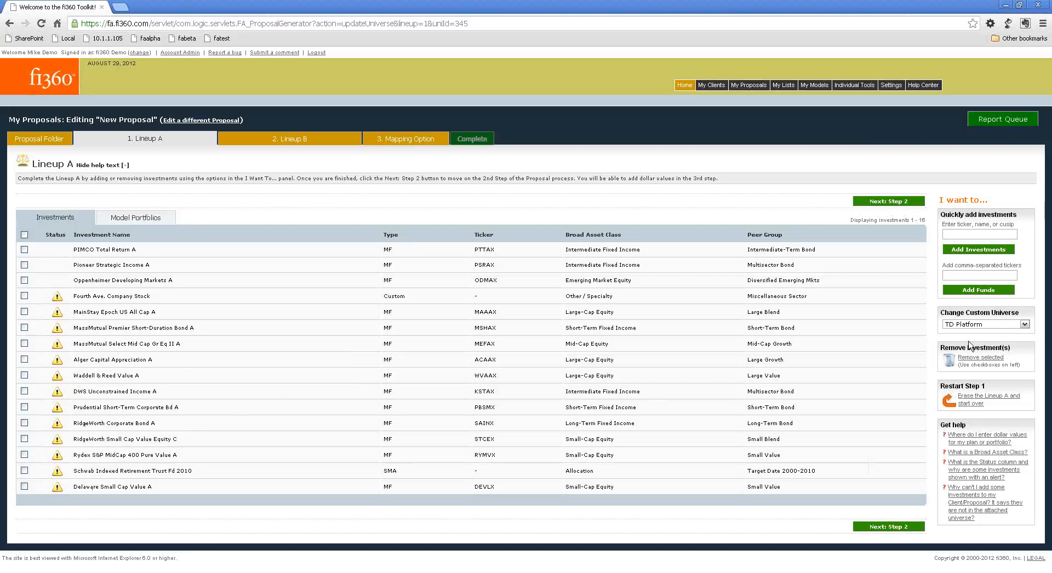
pyautogui.click(998, 324)
pyautogui.click(995, 332)
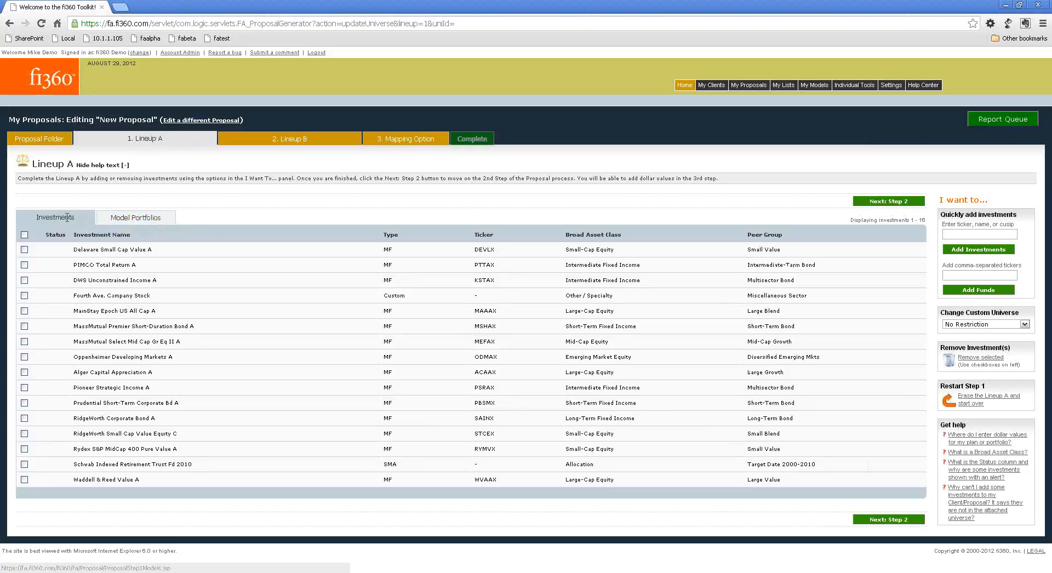
# Assign the Default versions of the Aggressive, Balanced and Conservative models to Lineup A.
pyautogui.click(137, 219)
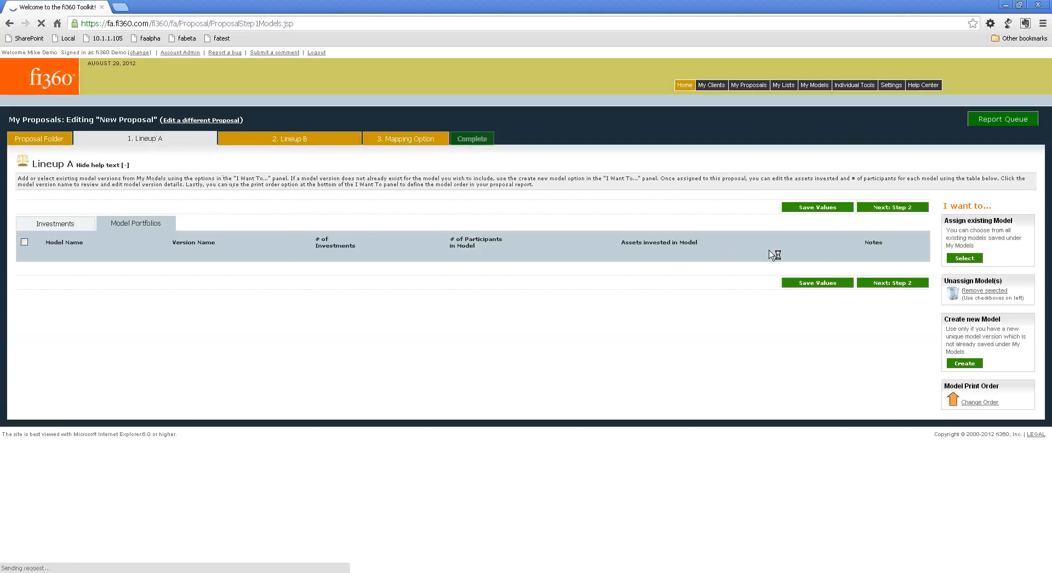
pyautogui.click(963, 258)
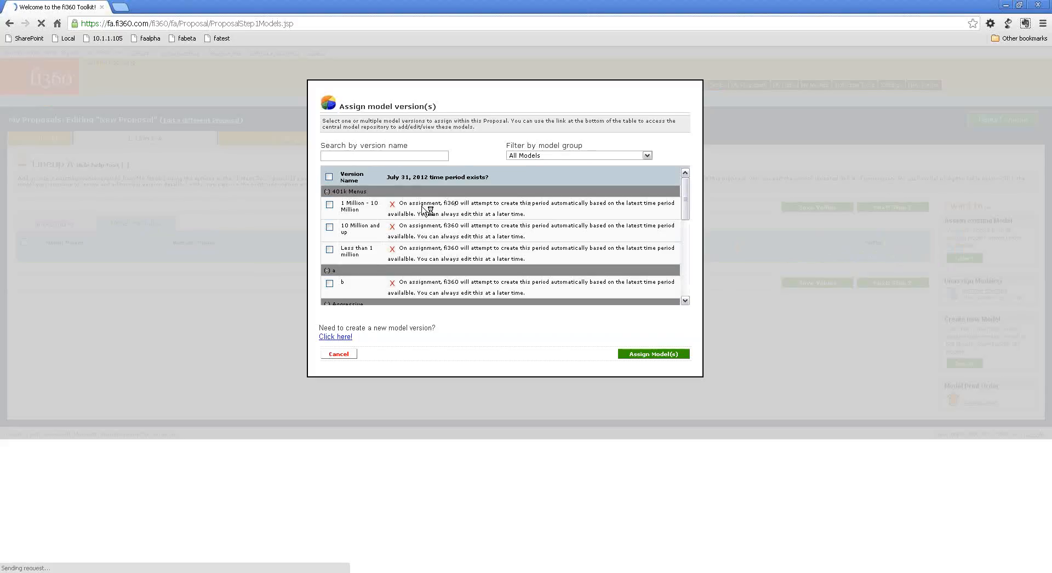
pyautogui.scroll(-4, 382, 212)
pyautogui.click(329, 208)
pyautogui.scroll(-2, 332, 250)
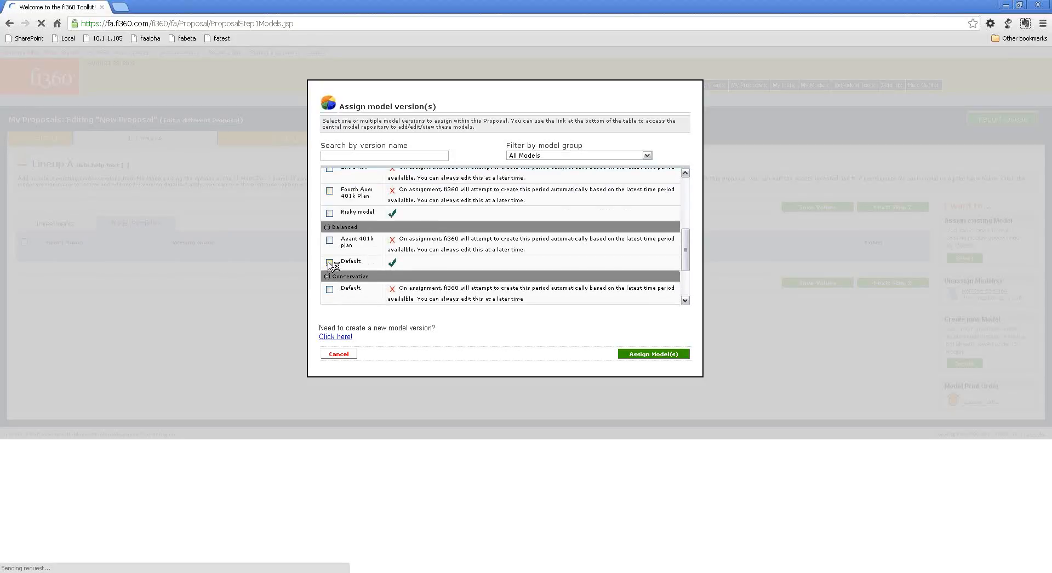
pyautogui.click(329, 262)
pyautogui.scroll(-3, 332, 265)
pyautogui.click(330, 210)
pyautogui.click(637, 355)
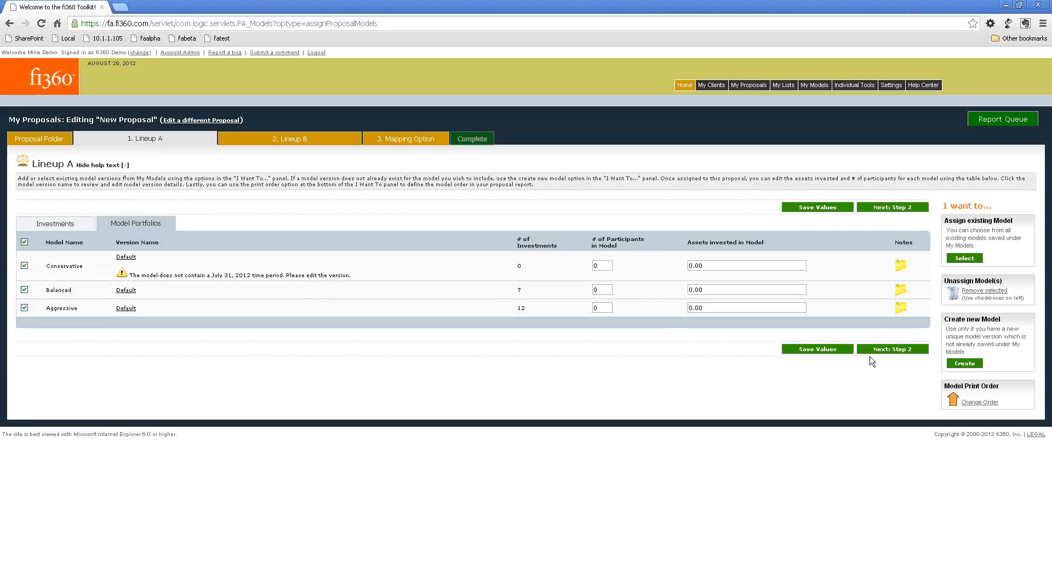
# Unassign all three model portfolios from Lineup A and go back to its investments.
pyautogui.click(983, 290)
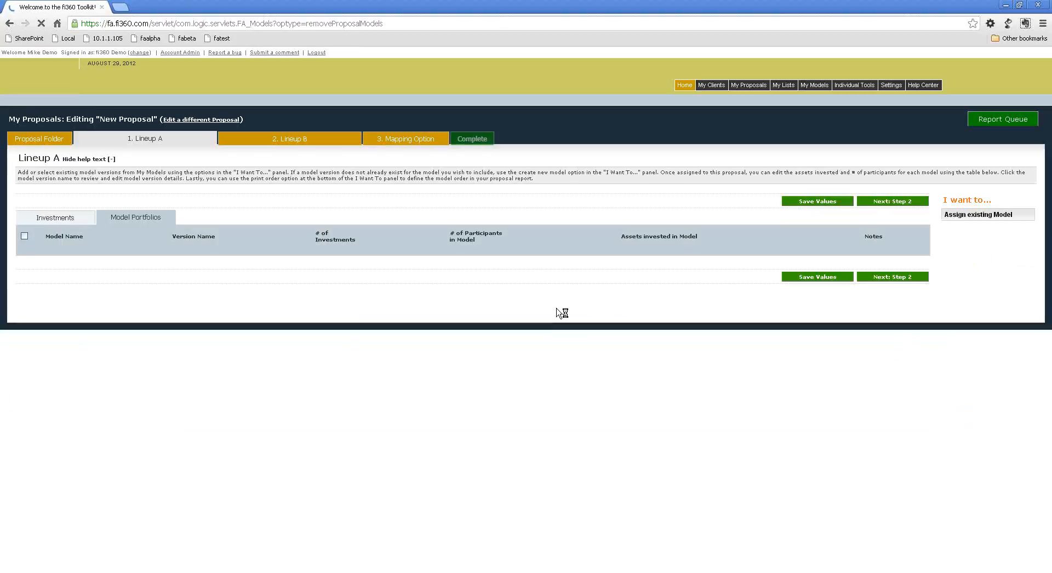
pyautogui.click(88, 225)
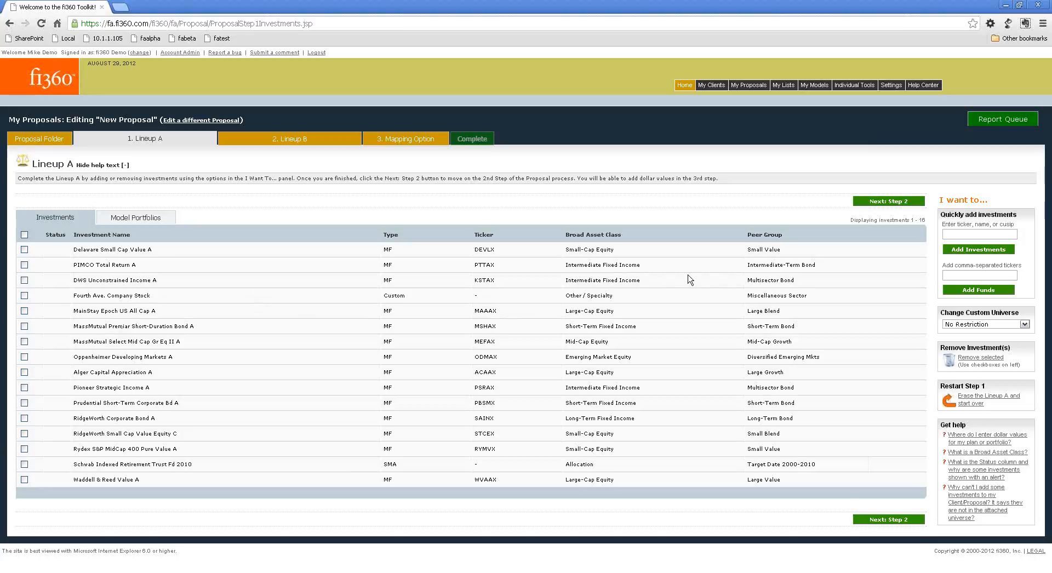
# Proceed from Lineup A to the data entry options for Lineup B.
pyautogui.click(887, 203)
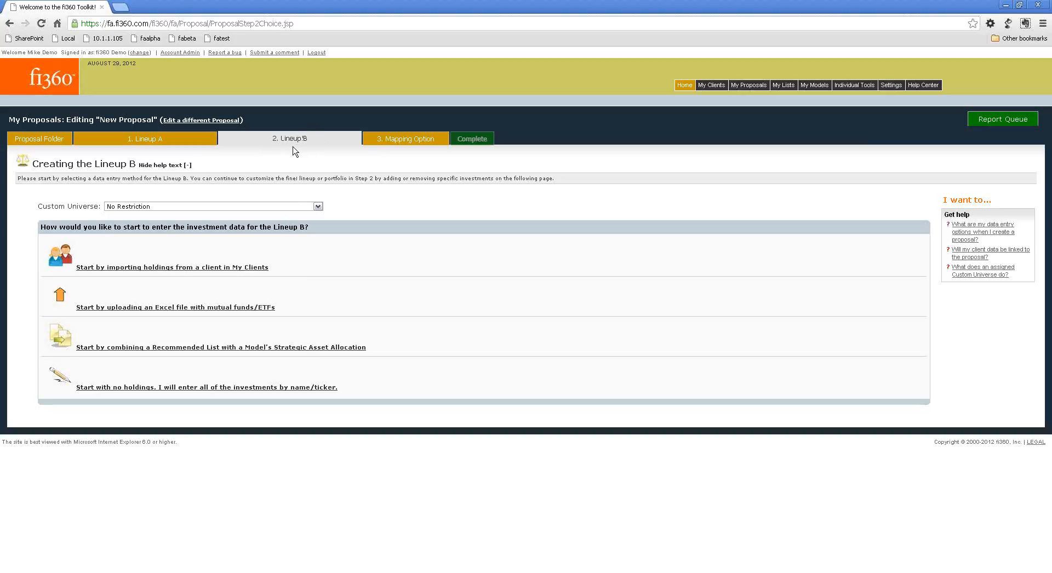
pyautogui.moveTo(280, 135); pyautogui.dragTo(299, 139)
pyautogui.click(361, 206)
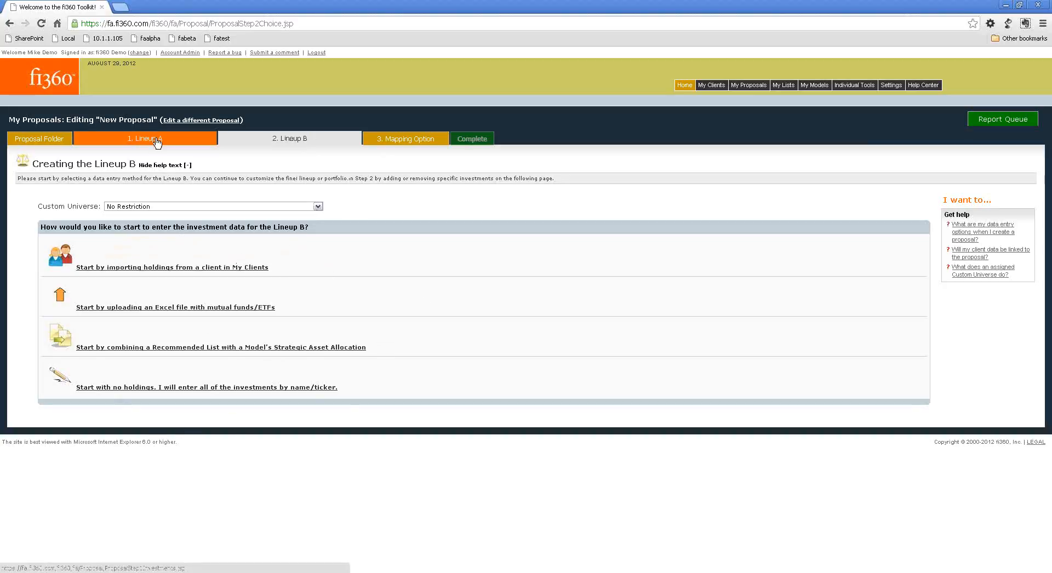
pyautogui.click(146, 268)
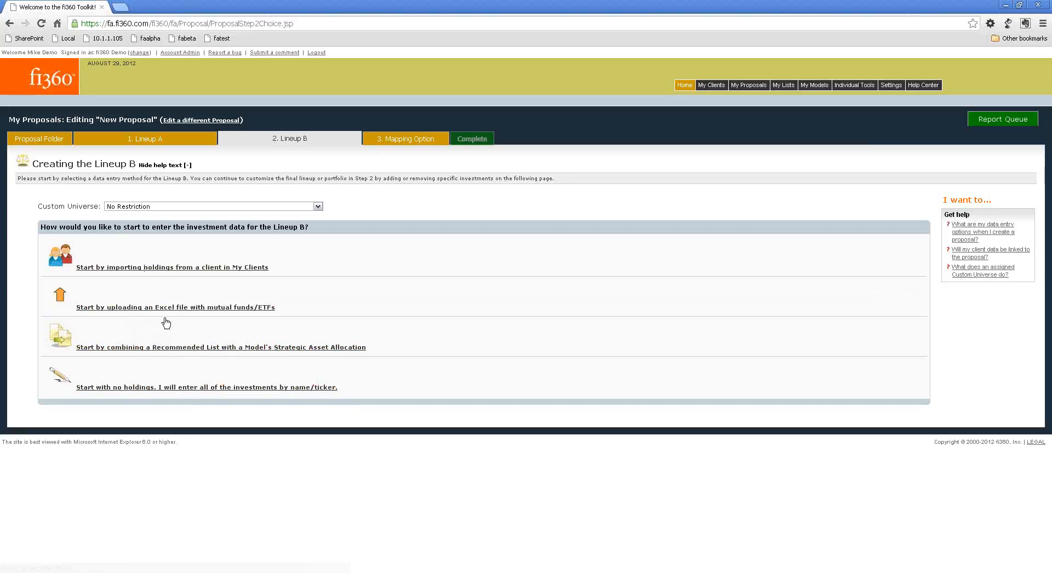
# Start Lineup B by combining the Aggressive - Default model with the Institutional Approved Fund List at a total value of $1000000.
pyautogui.click(141, 348)
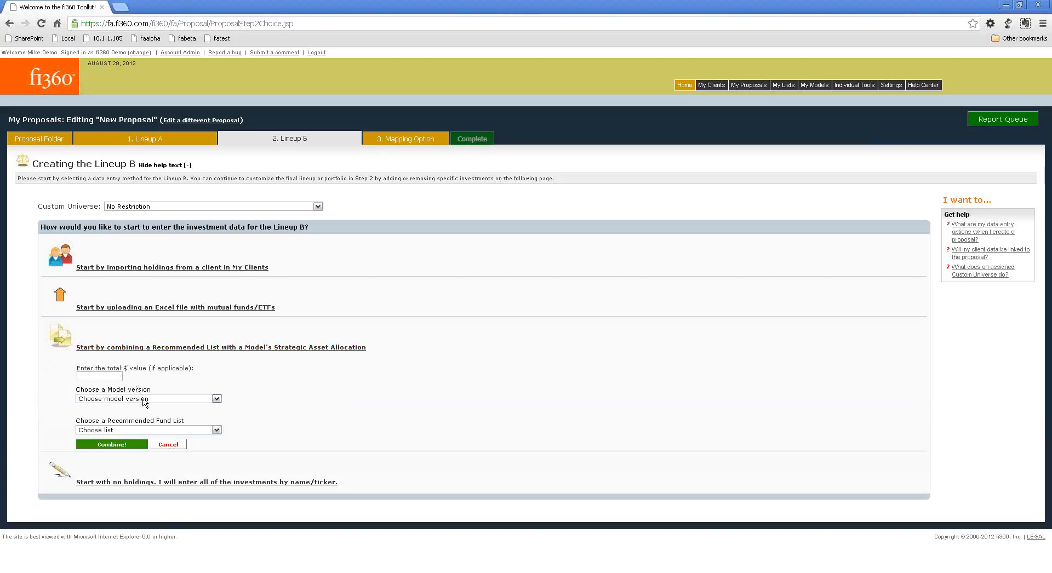
pyautogui.click(144, 399)
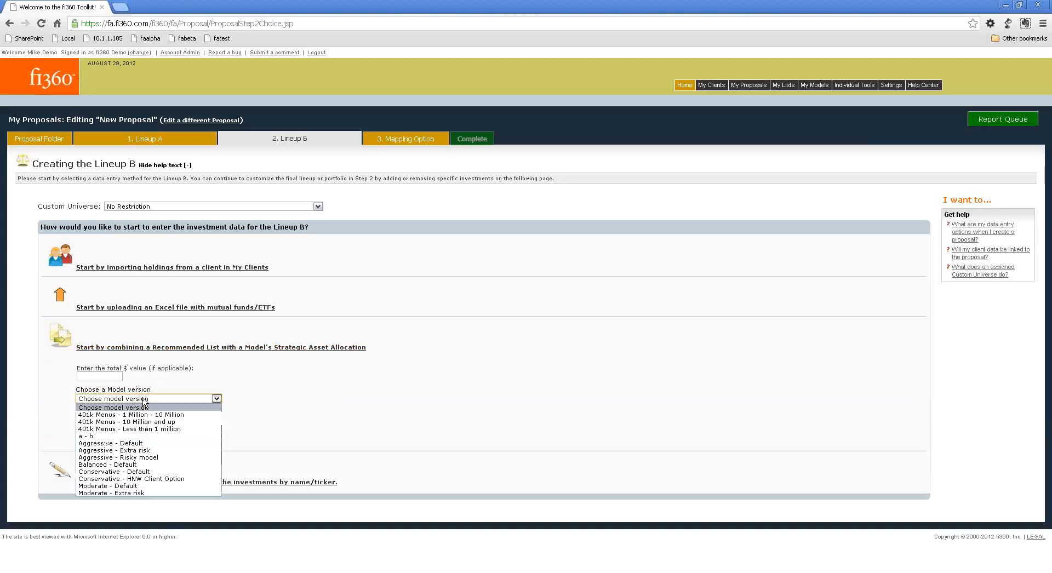
pyautogui.click(132, 443)
pyautogui.click(136, 431)
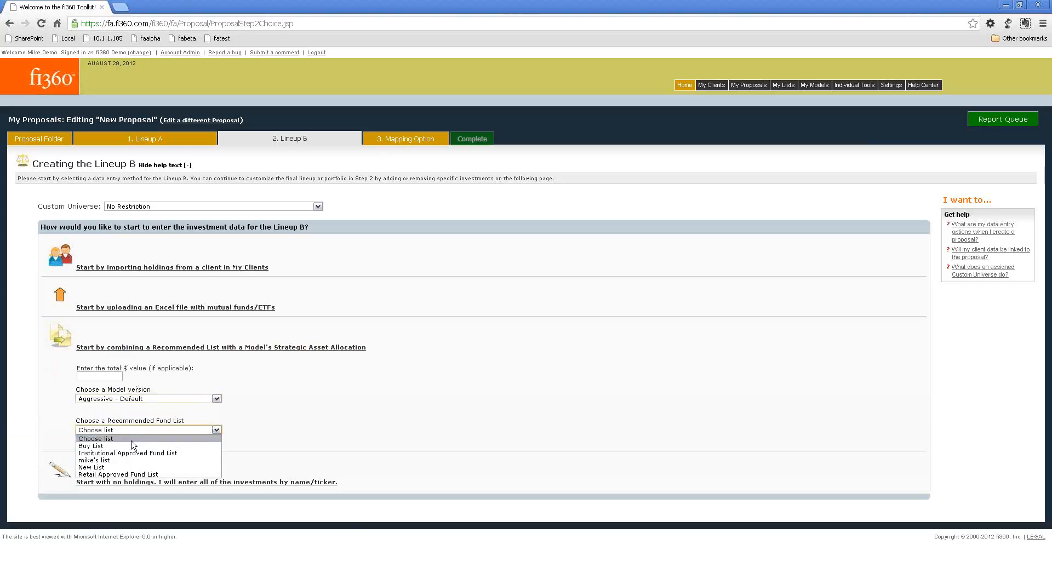
pyautogui.click(114, 454)
pyautogui.click(111, 376)
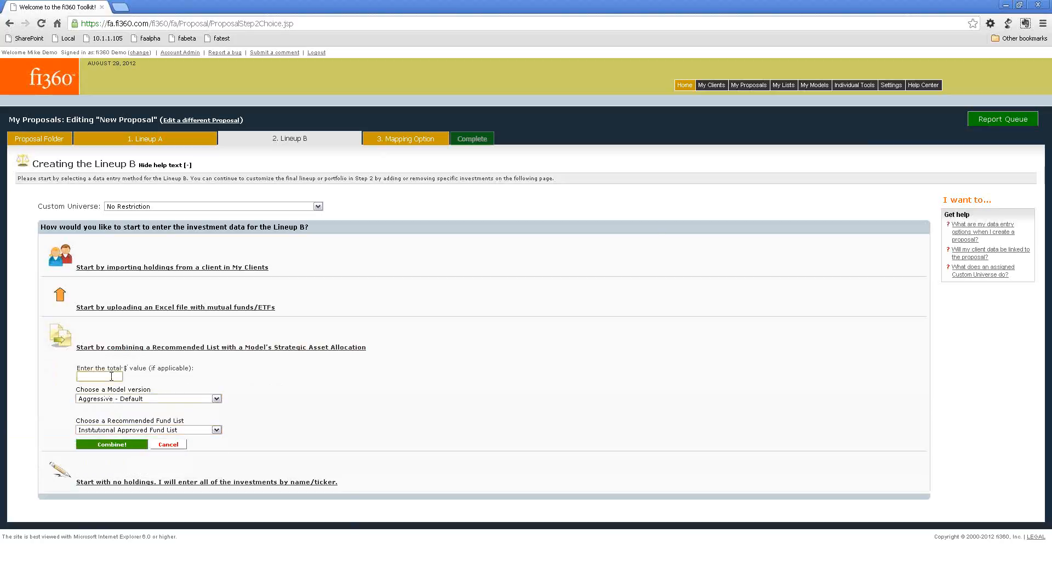
pyautogui.write('1000000')
pyautogui.press('Tab')
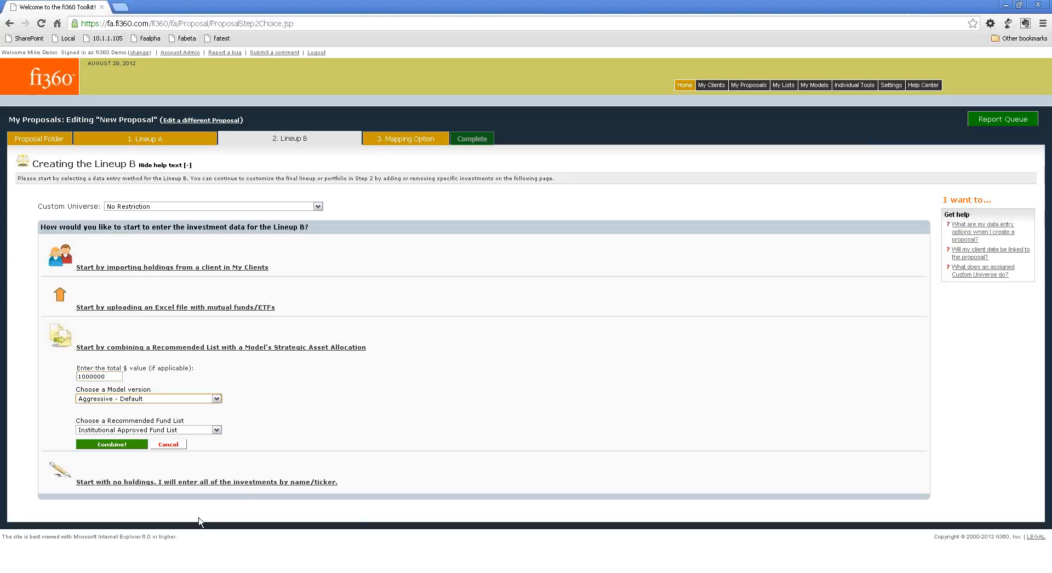
pyautogui.click(114, 445)
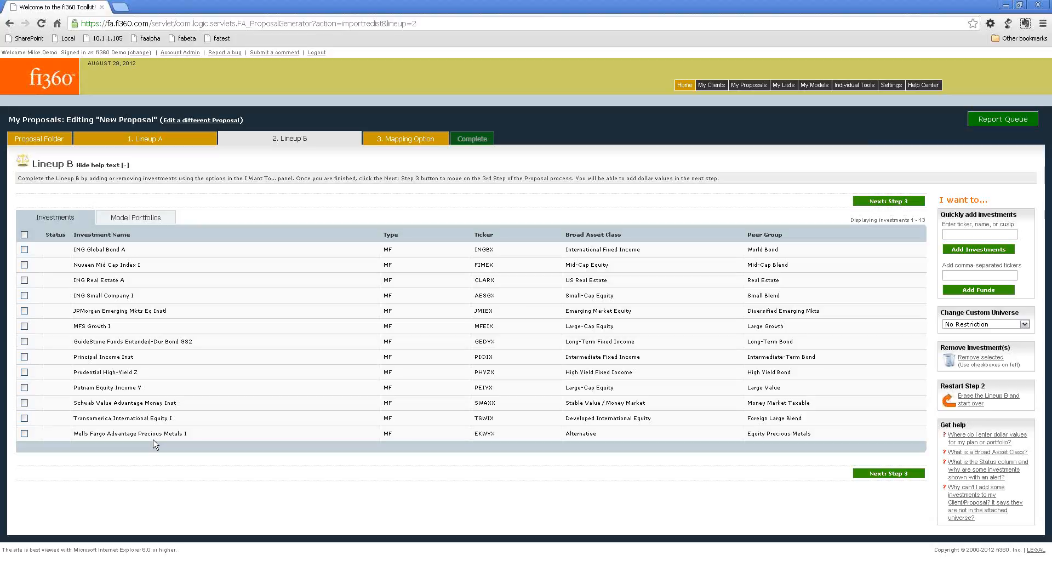
# View Lineup B's model portfolios and investments, and continue to the proposal mapping options.
pyautogui.click(135, 218)
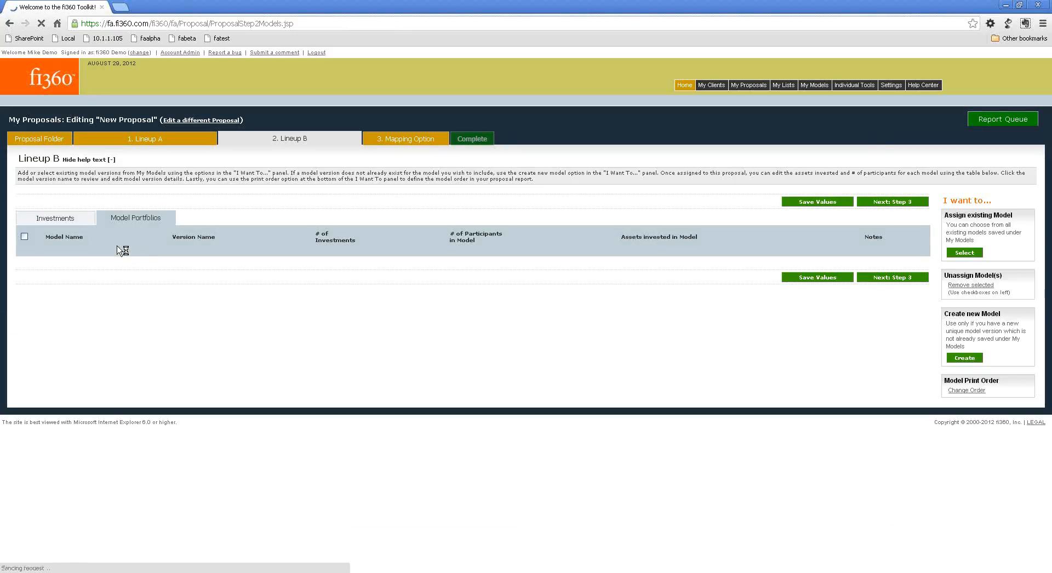
pyautogui.click(69, 223)
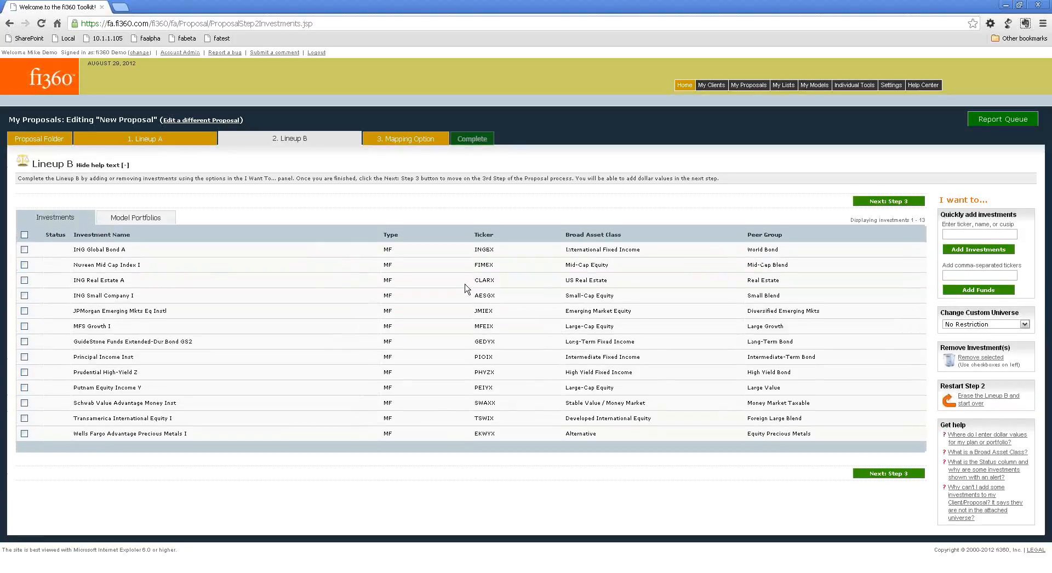
pyautogui.click(883, 203)
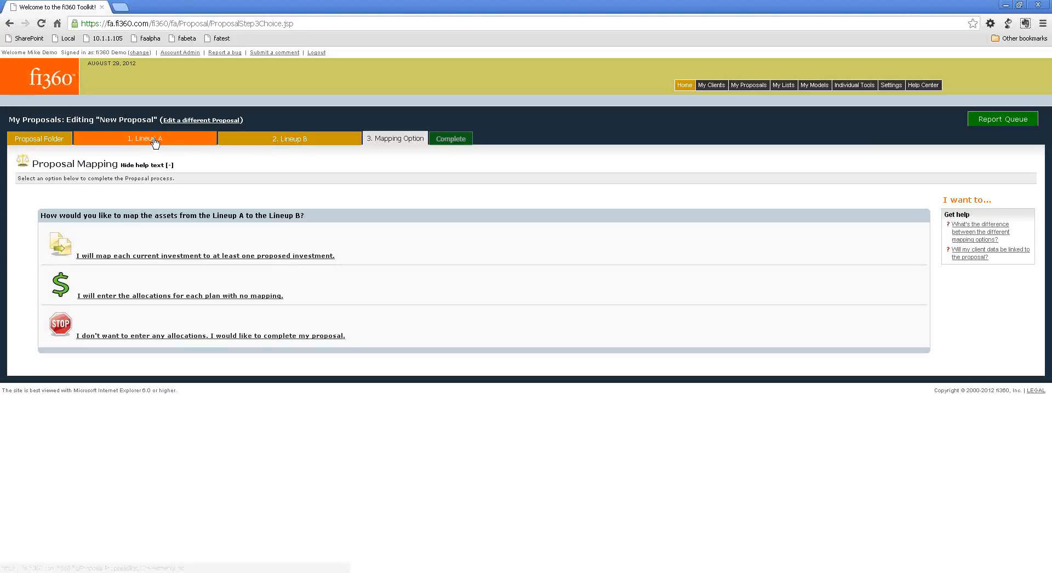
# Return to Lineup B and erase its holdings to choose a different import method.
pyautogui.click(279, 139)
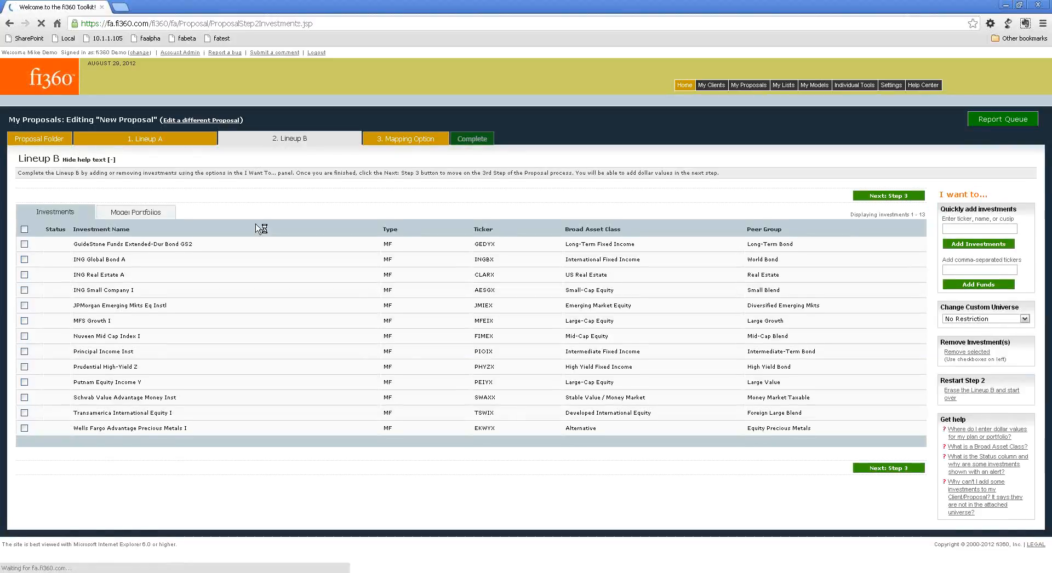
pyautogui.click(989, 397)
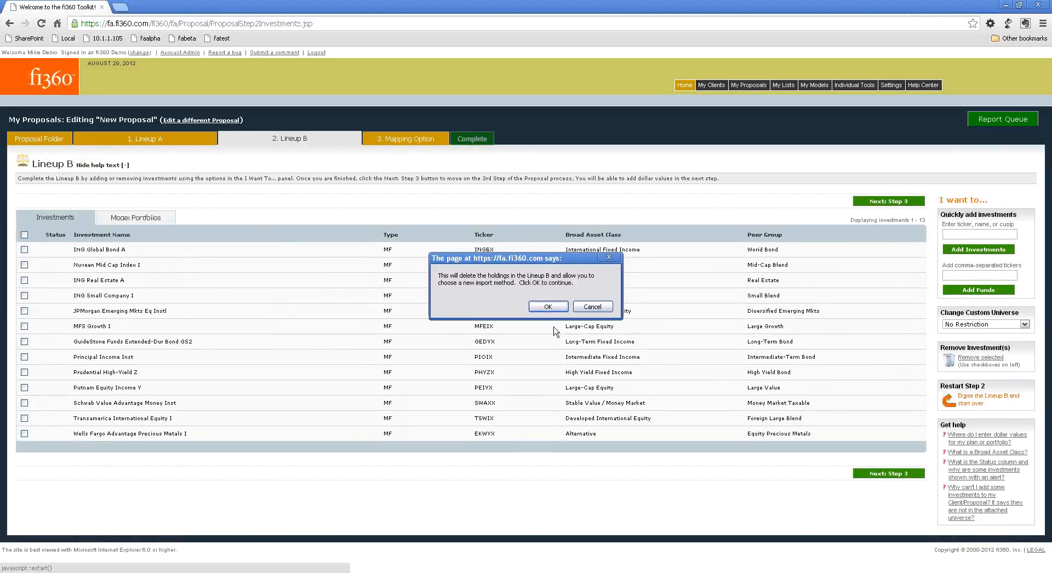
pyautogui.click(547, 307)
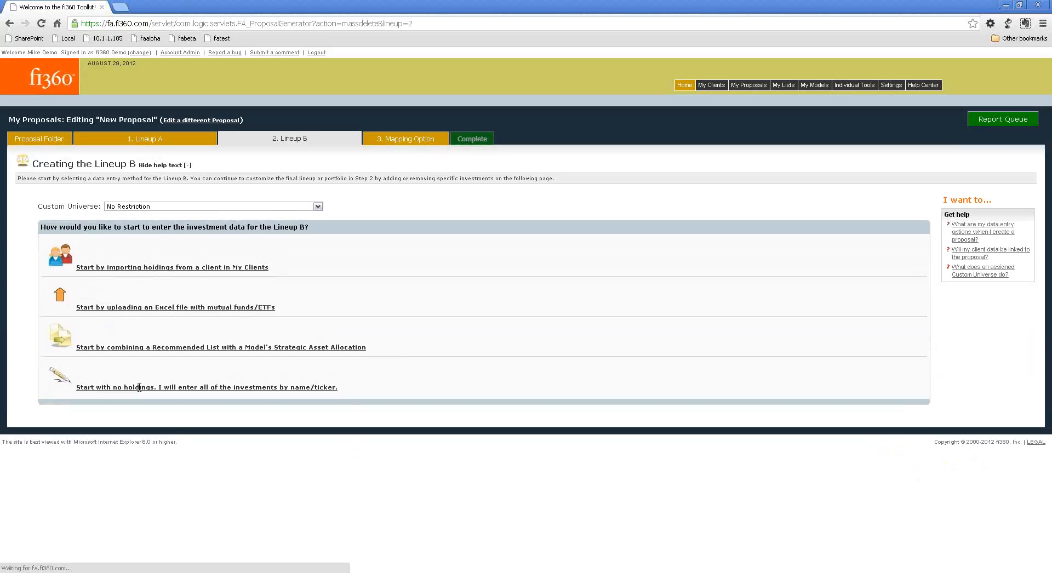
# Start Lineup B by uploading the Excel file feeExport.xls from the Desktop.
pyautogui.click(152, 311)
pyautogui.click(96, 344)
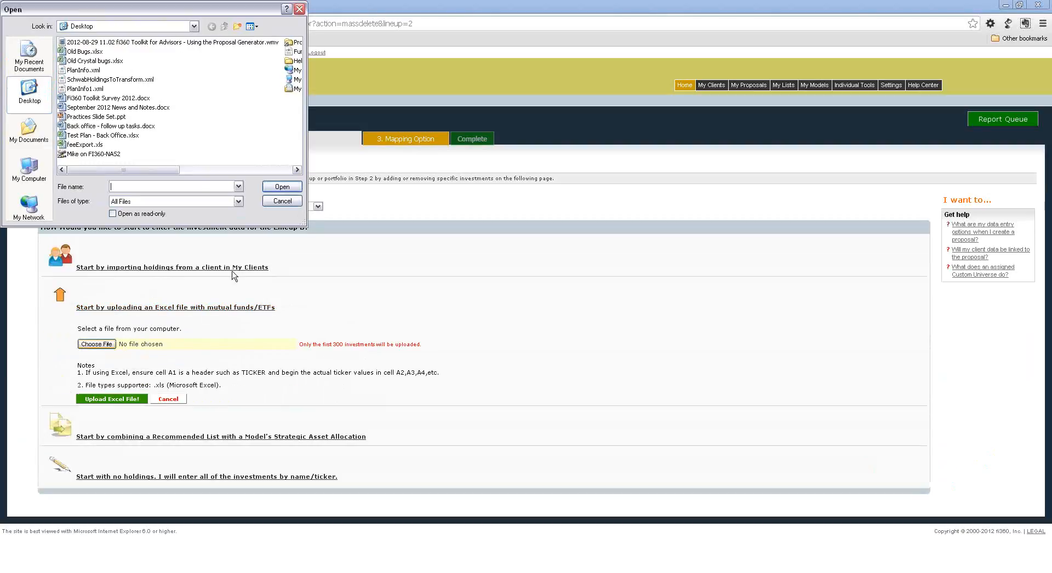
pyautogui.doubleClick(84, 145)
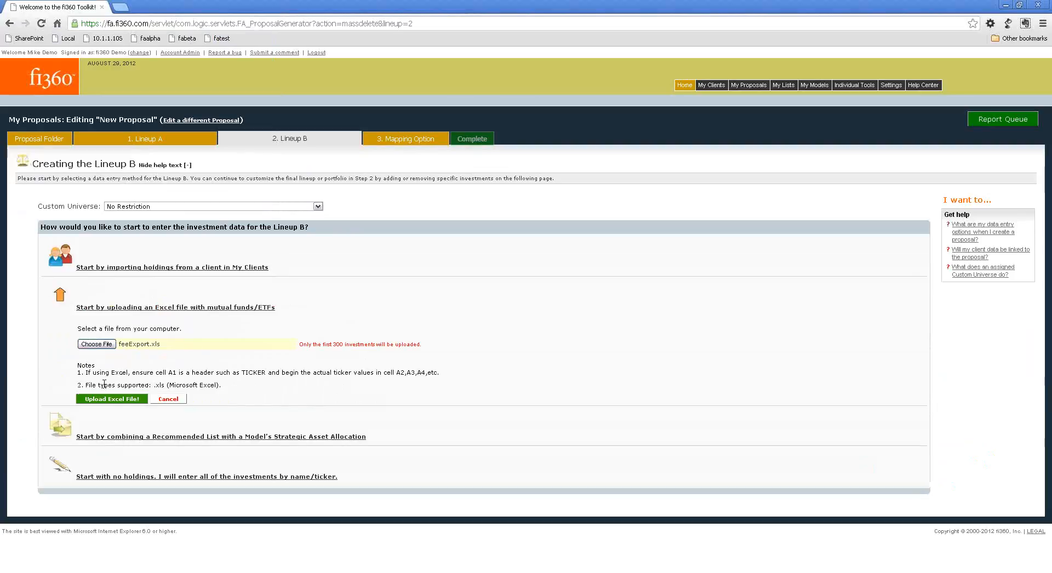
pyautogui.click(106, 400)
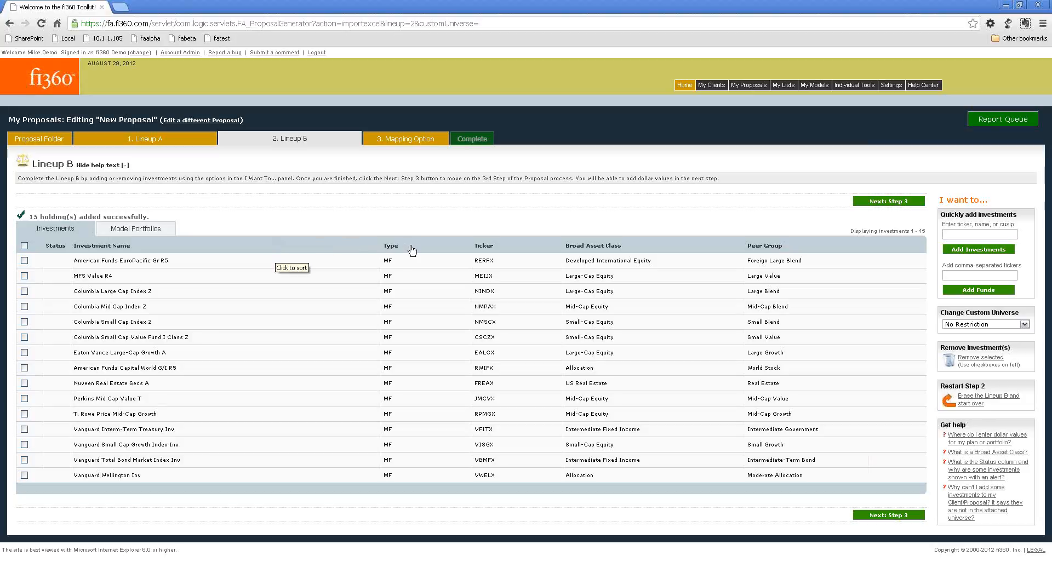
# Continue to Step 3 and choose to map each current investment to at least one proposed investment.
pyautogui.click(879, 205)
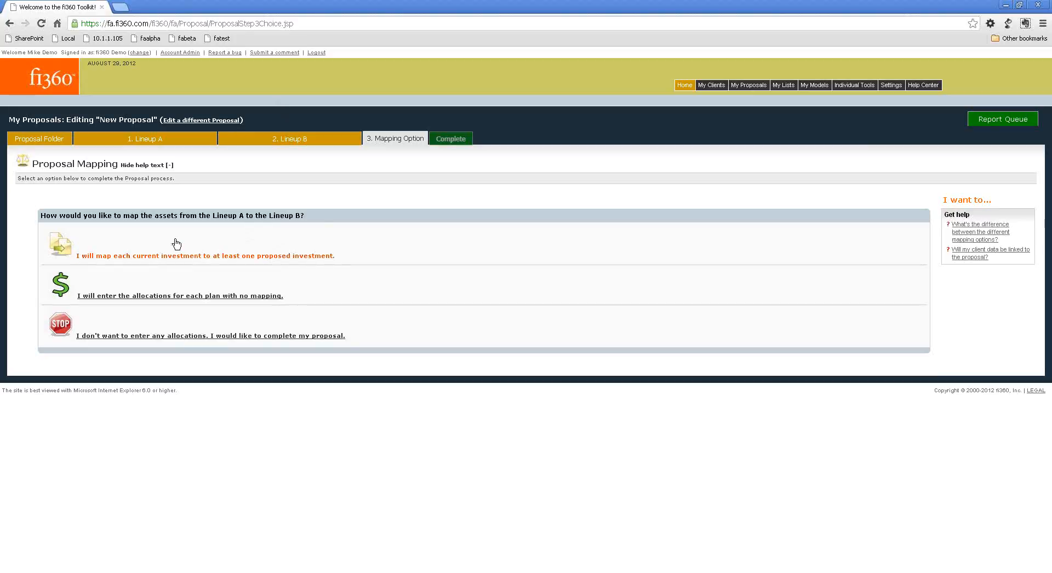
pyautogui.moveTo(181, 215); pyautogui.dragTo(299, 217)
pyautogui.click(292, 233)
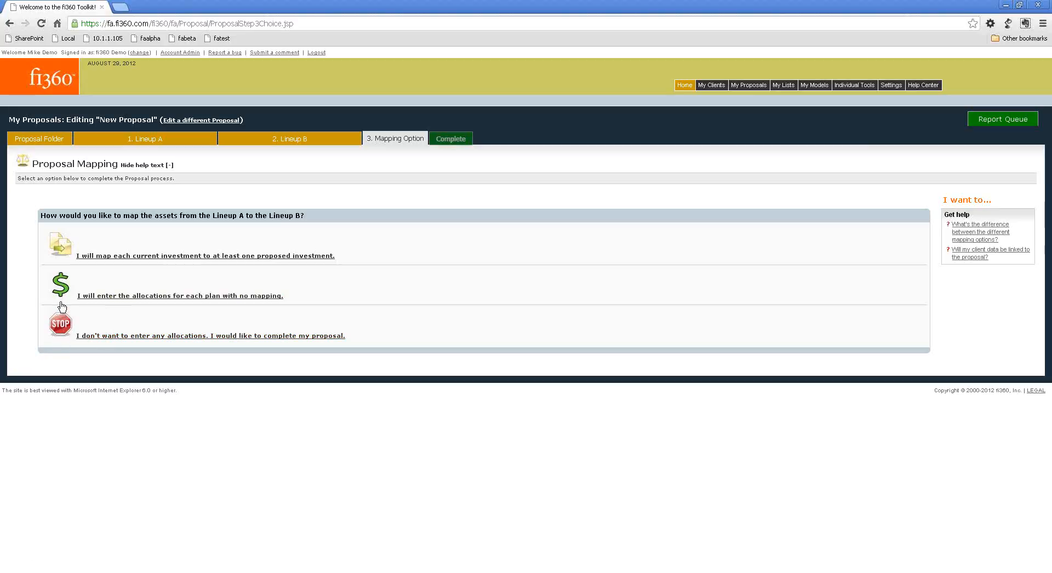
pyautogui.click(278, 339)
pyautogui.click(136, 256)
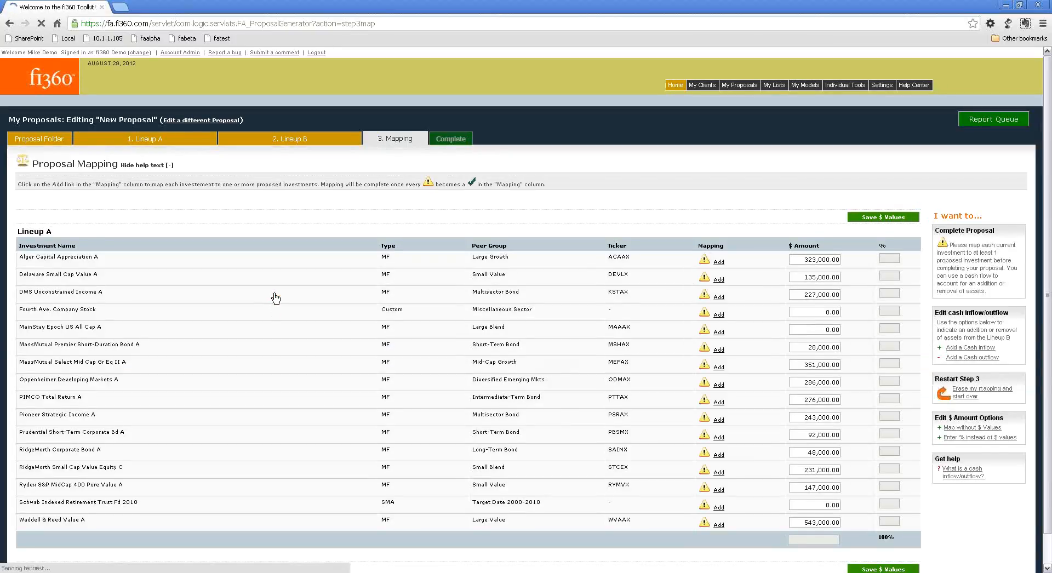
# Map Alger Capital Appreciation A entirely to Vanguard Wellington Inv and save the mapping.
pyautogui.scroll(-1, 275, 298)
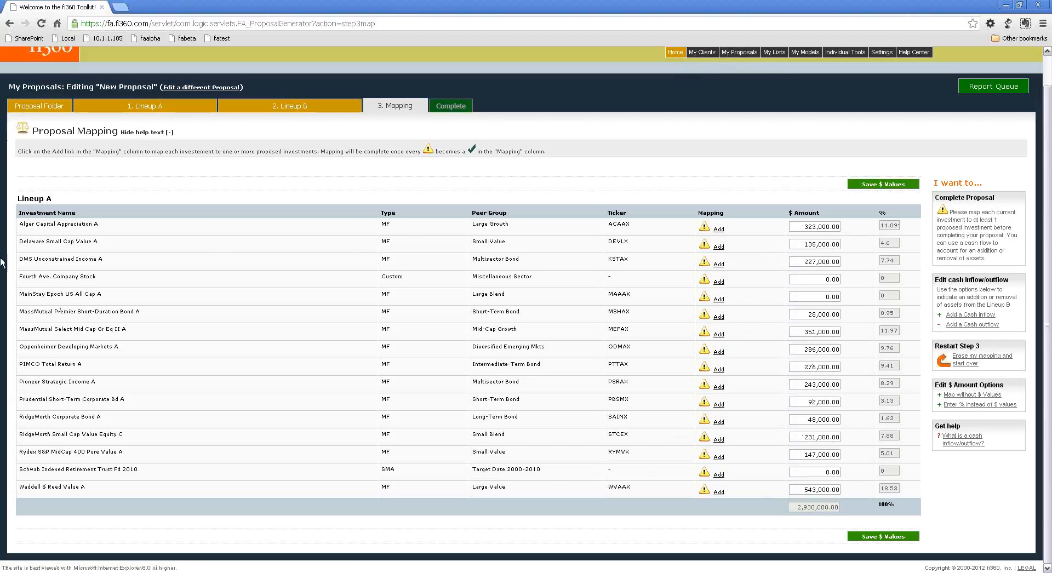
pyautogui.moveTo(20, 224); pyautogui.dragTo(111, 227)
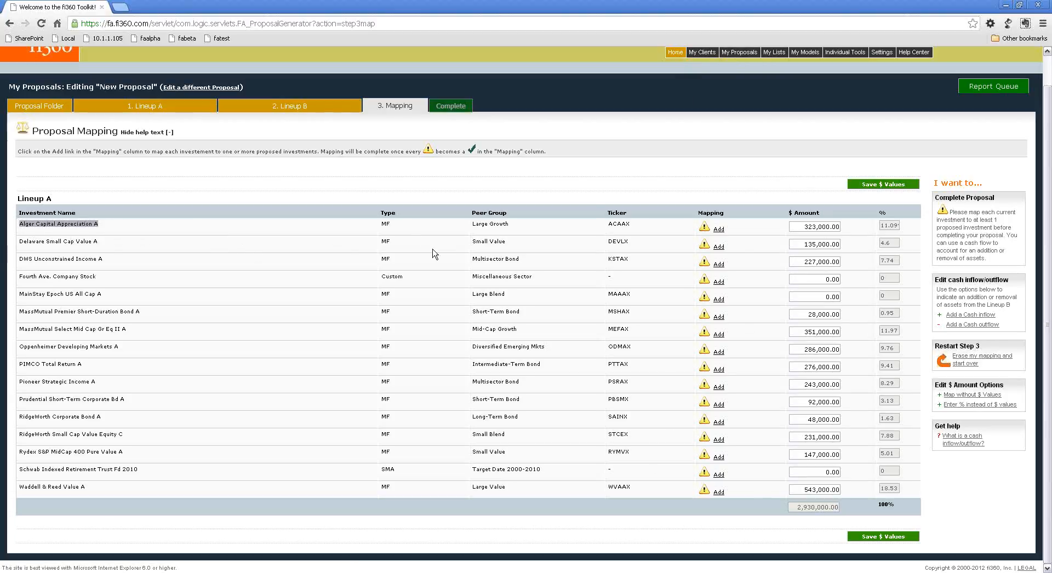
pyautogui.click(797, 227)
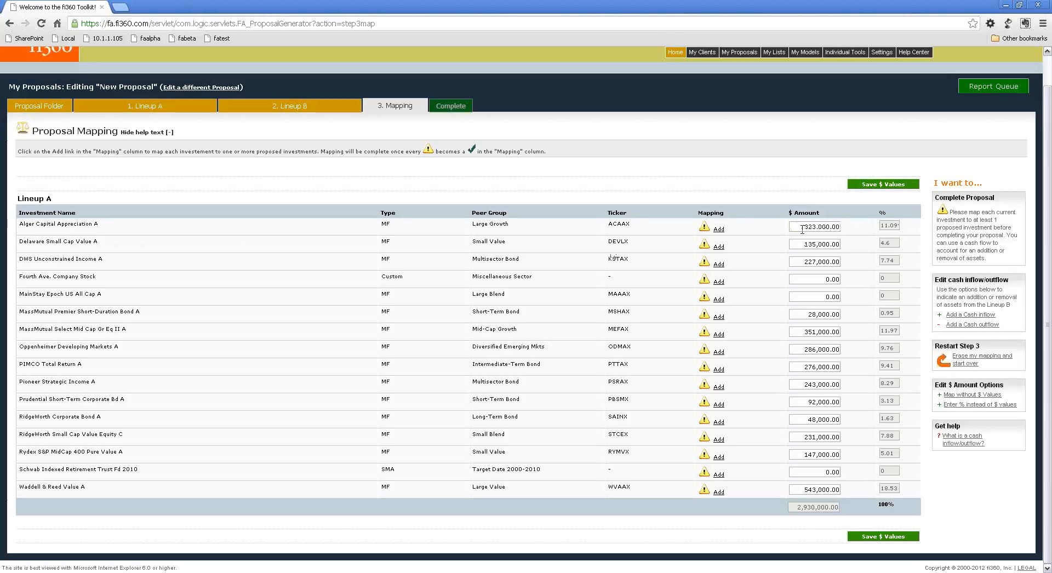
pyautogui.click(719, 230)
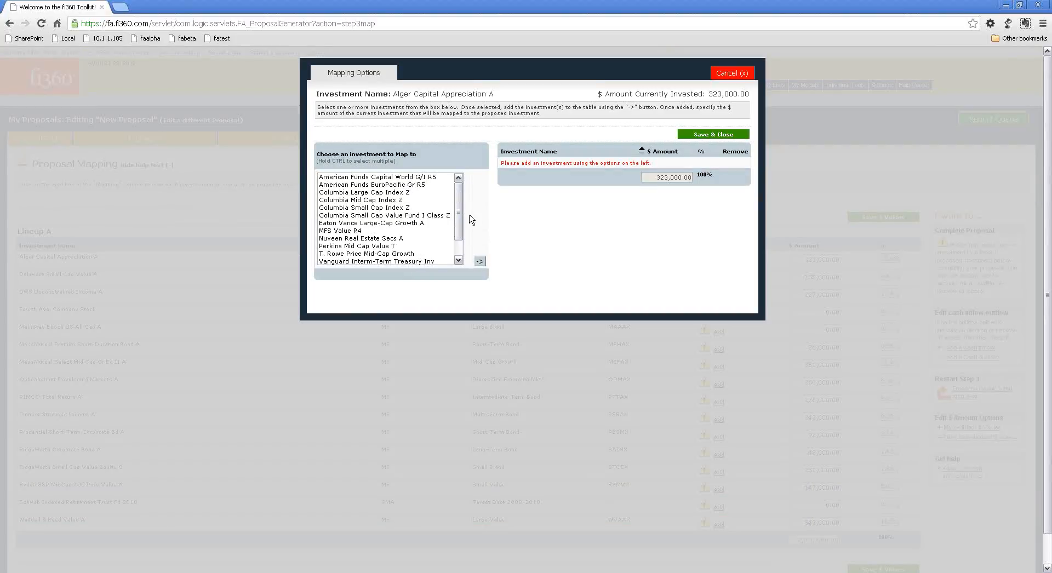
pyautogui.moveTo(457, 192)
pyautogui.mouseDown()
pyautogui.moveTo(458, 236)
pyautogui.moveTo(457, 185)
pyautogui.mouseUp()
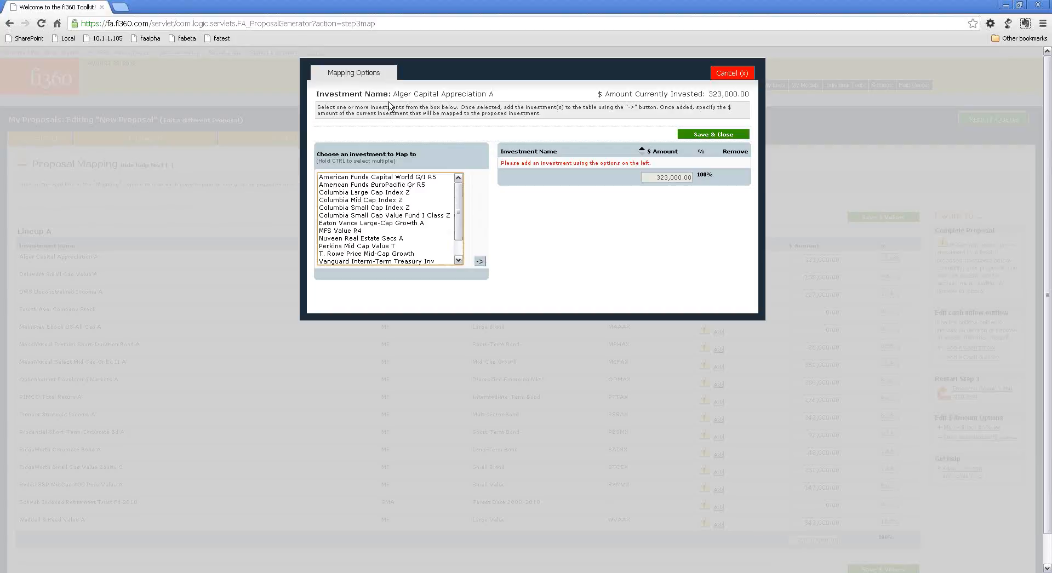
pyautogui.moveTo(392, 94); pyautogui.dragTo(489, 89)
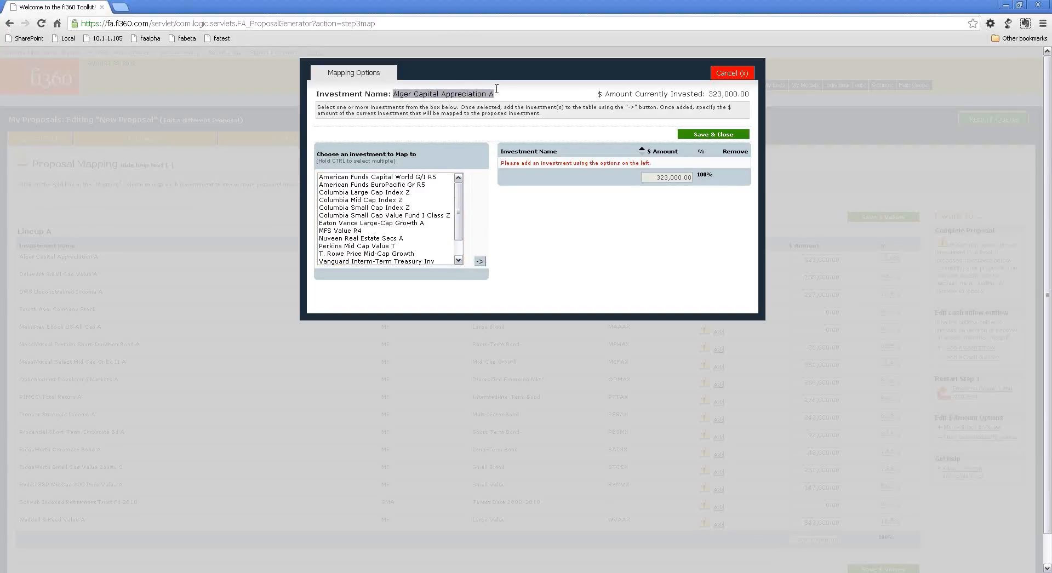
pyautogui.moveTo(460, 212); pyautogui.dragTo(460, 229)
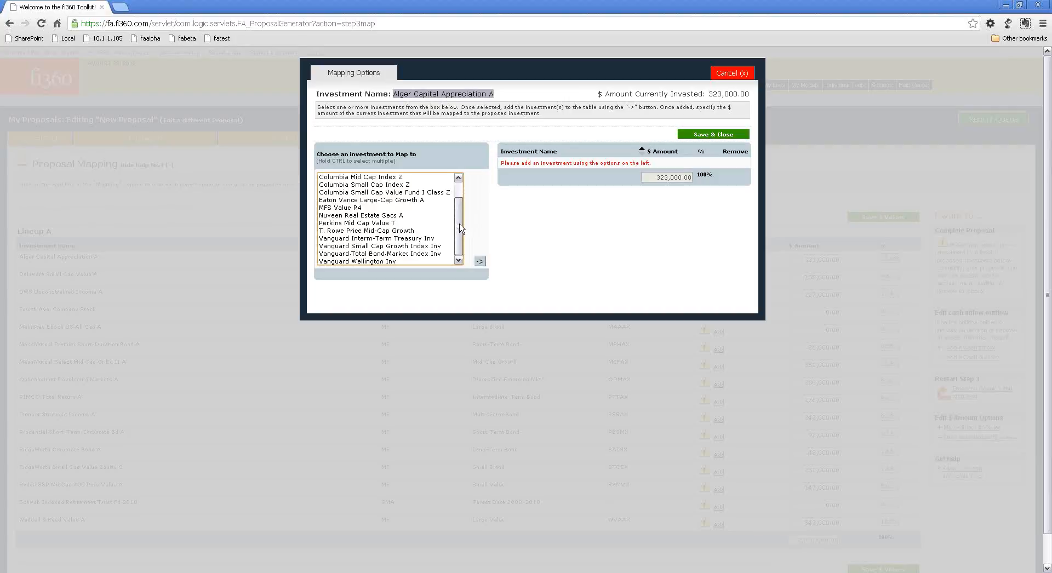
pyautogui.click(370, 261)
pyautogui.click(480, 262)
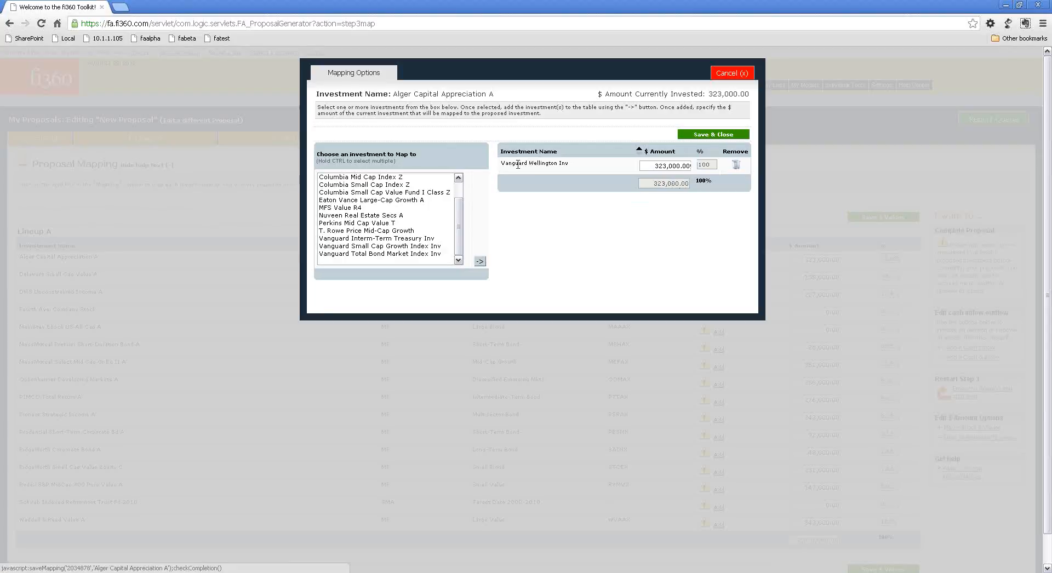
pyautogui.moveTo(395, 95); pyautogui.dragTo(477, 94)
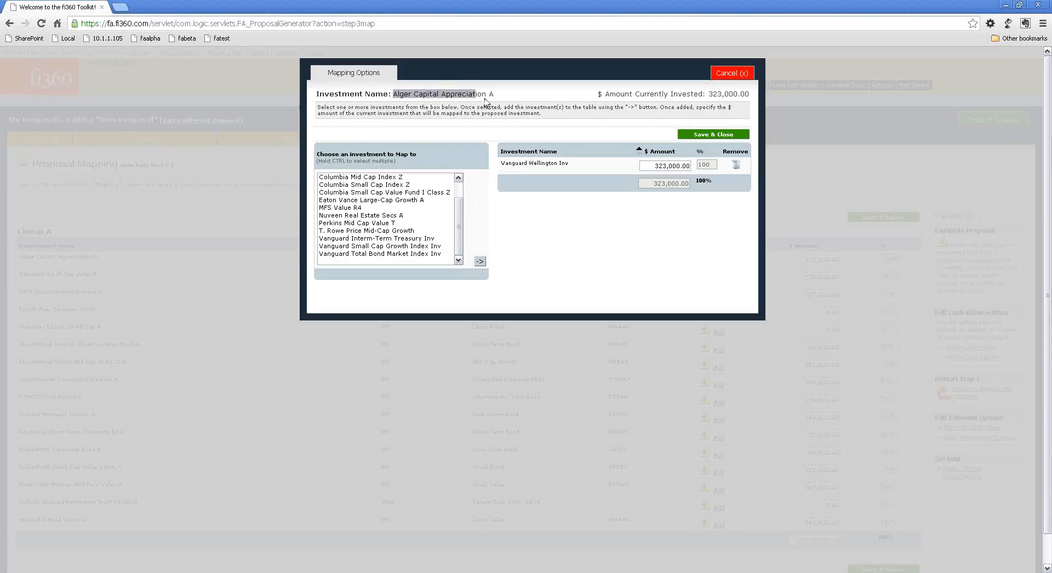
pyautogui.moveTo(500, 163); pyautogui.dragTo(564, 159)
pyautogui.click(685, 135)
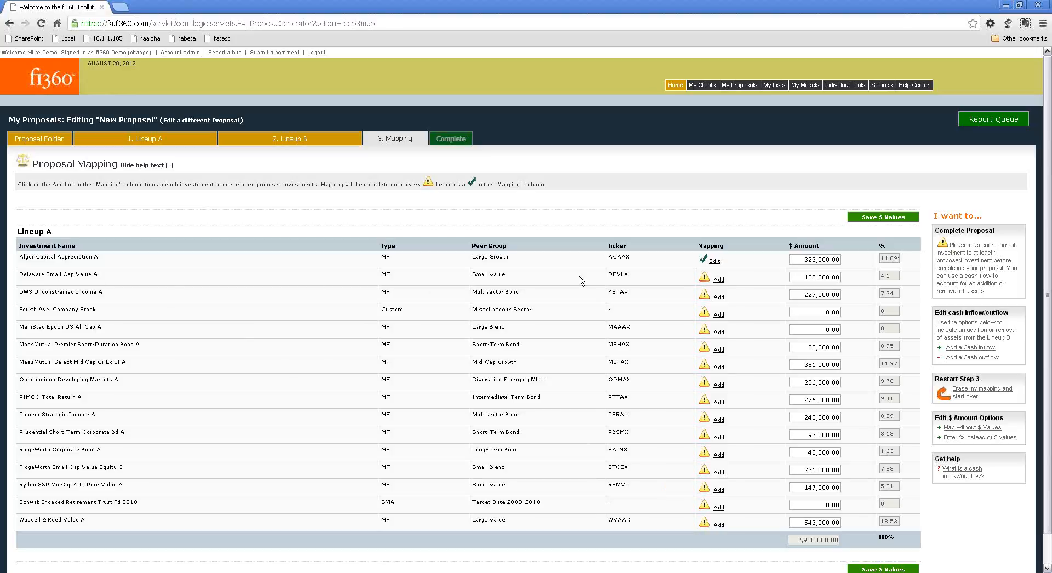
# Add Columbia Small Cap Index Z and Columbia Small Cap Value Fund I Class Z as proposed investments for Delaware Small Cap Value A.
pyautogui.click(720, 280)
pyautogui.click(719, 280)
pyautogui.moveTo(20, 276); pyautogui.dragTo(146, 277)
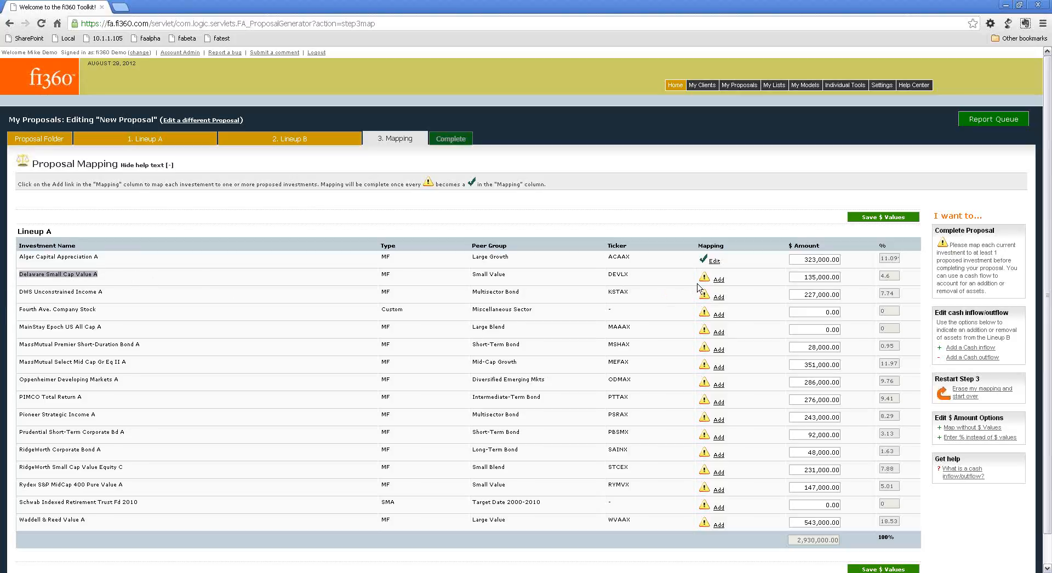
pyautogui.click(717, 281)
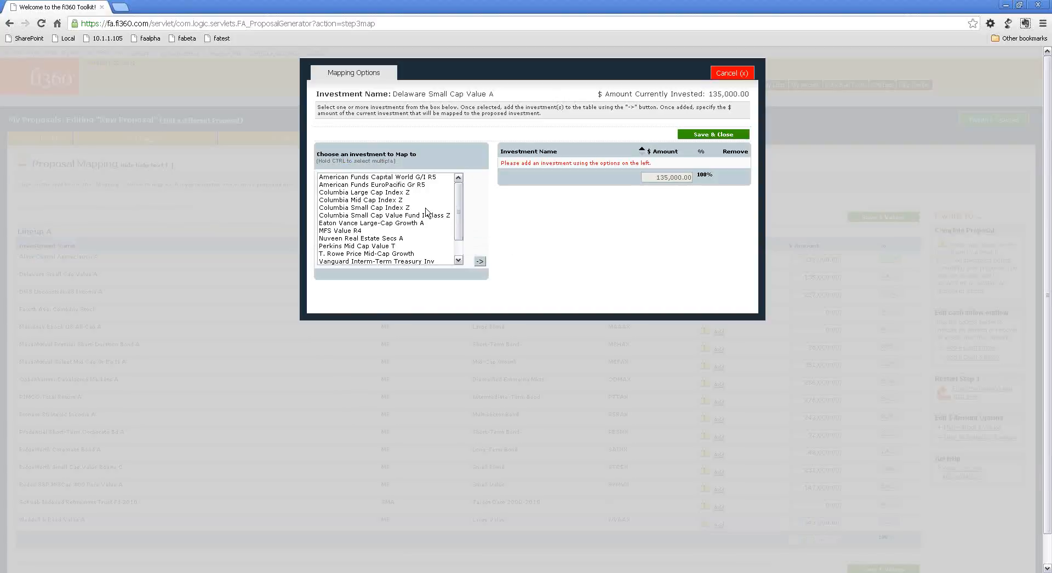
pyautogui.moveTo(397, 94); pyautogui.dragTo(498, 90)
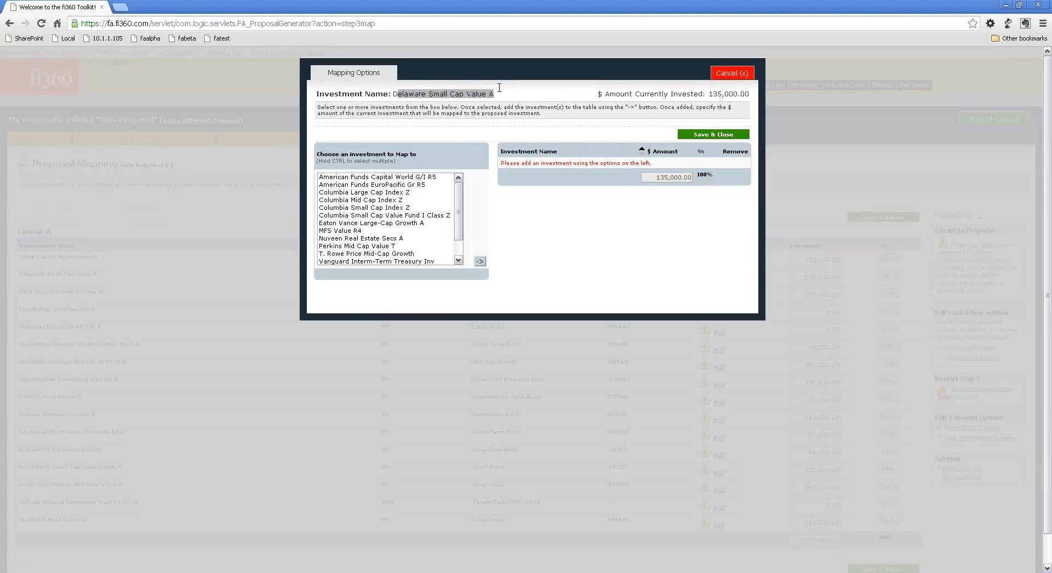
pyautogui.moveTo(710, 94); pyautogui.dragTo(755, 94)
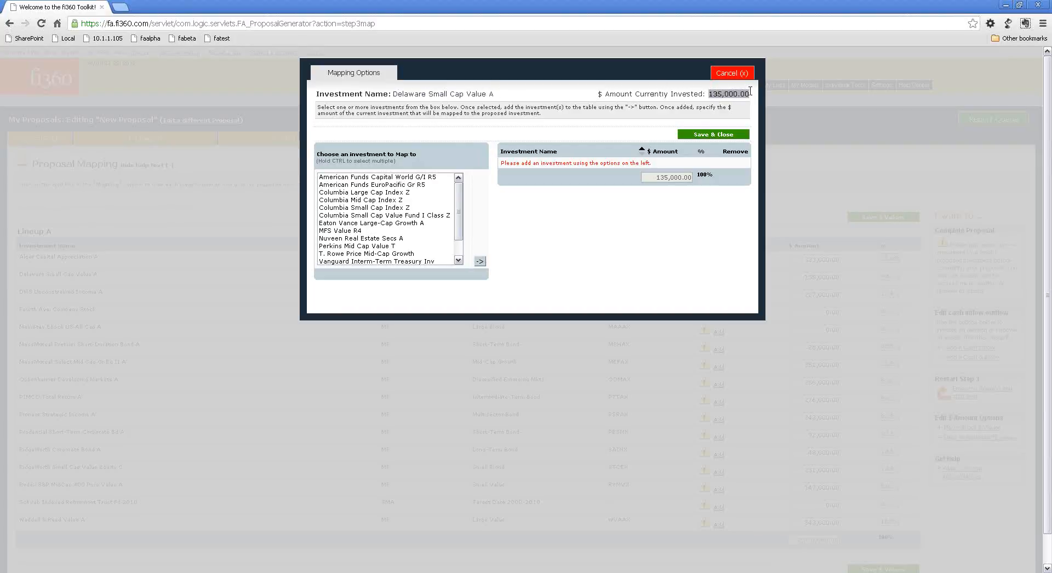
pyautogui.click(599, 128)
pyautogui.click(360, 209)
pyautogui.keyDown('ctrl'); pyautogui.click(359, 215); pyautogui.keyUp('ctrl')
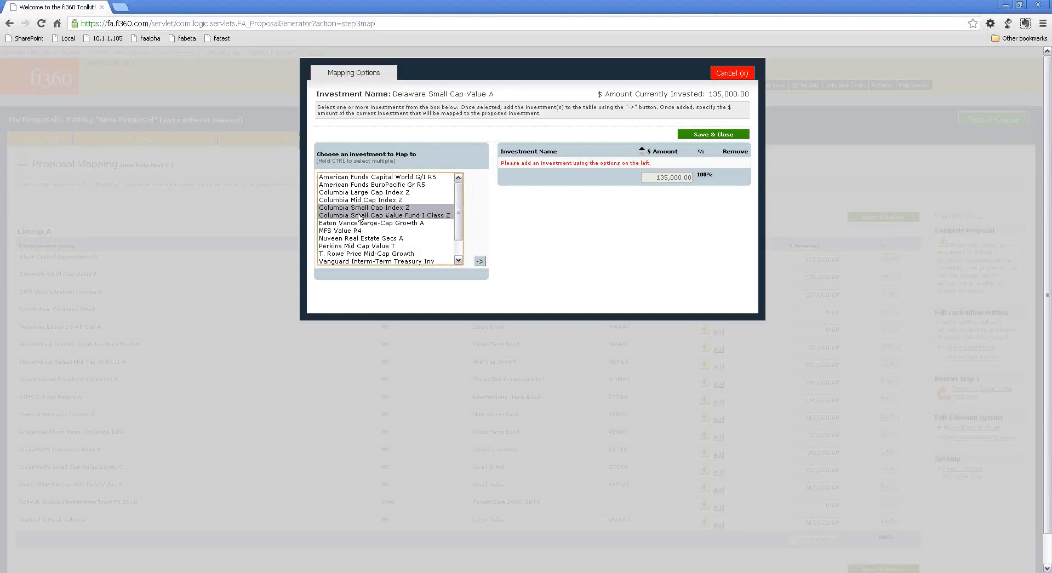
pyautogui.click(480, 261)
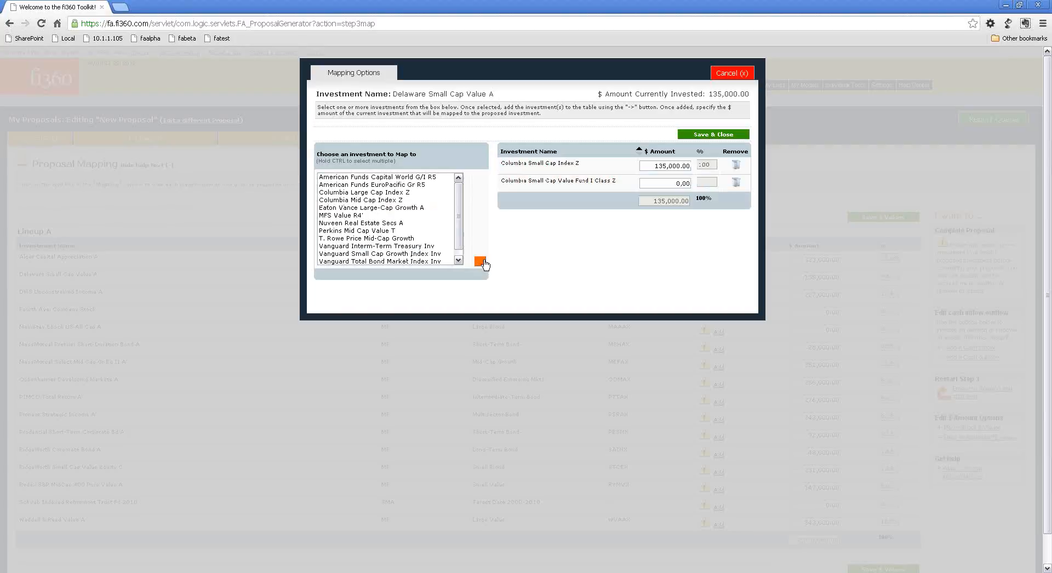
# Allocate $100,000 to Columbia Small Cap Index Z and $35,000 to Columbia Small Cap Value Fund I Class Z, and save the mapping.
pyautogui.click(652, 163)
pyautogui.moveTo(651, 180); pyautogui.dragTo(688, 180)
pyautogui.click(659, 165)
pyautogui.write('0')
pyautogui.press('Tab')
pyautogui.write('35')
pyautogui.press('Tab')
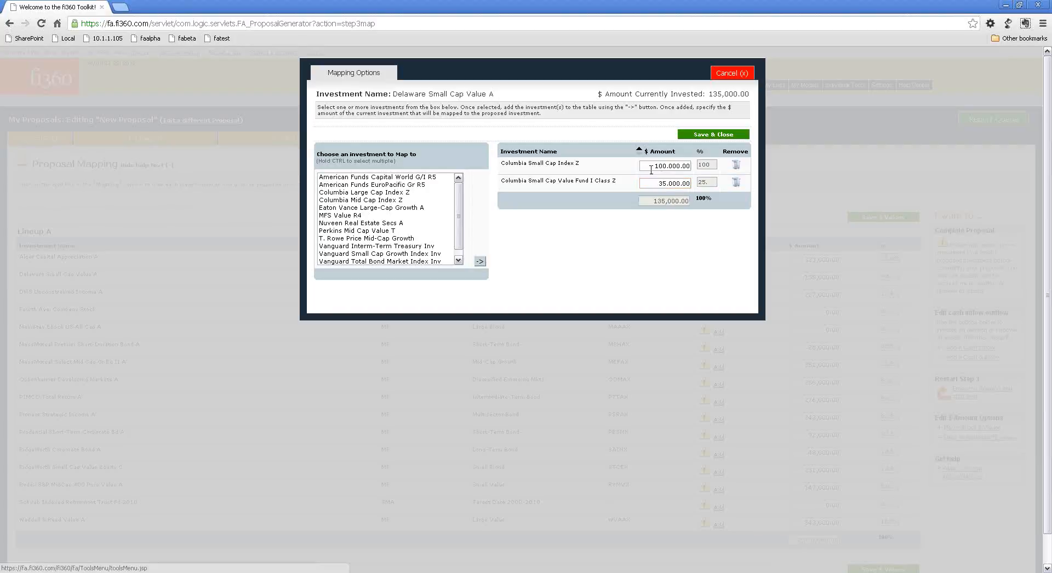
pyautogui.click(714, 134)
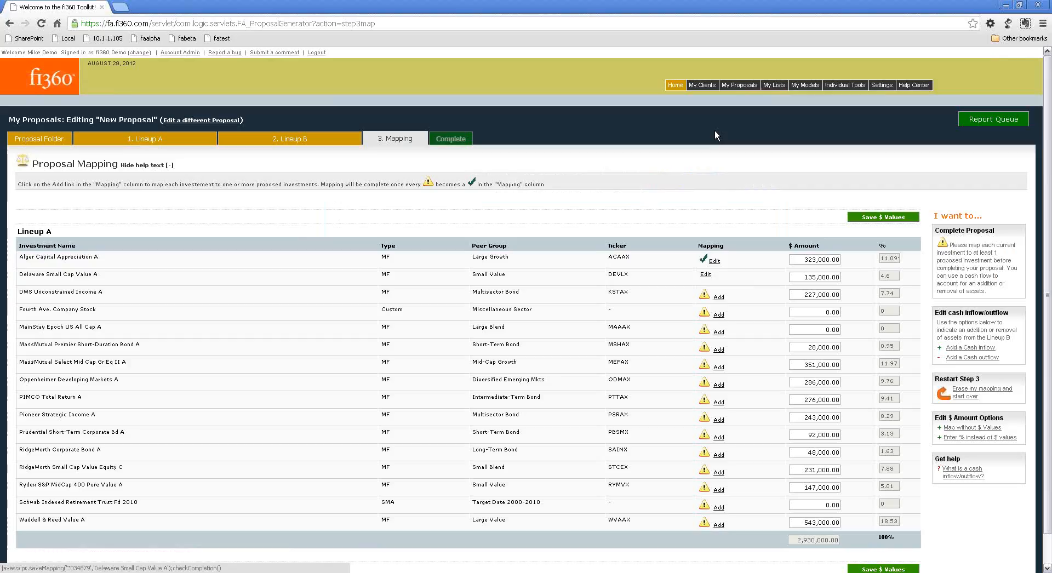
# Reopen the Delaware Small Cap Value A mapping to check its allocations, and close it again.
pyautogui.click(715, 279)
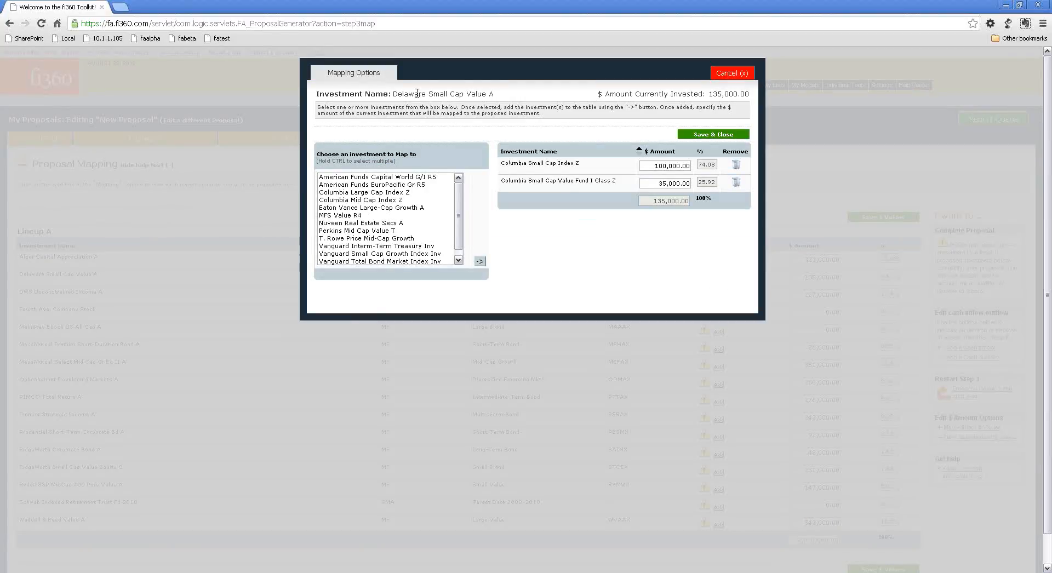
pyautogui.moveTo(405, 93); pyautogui.dragTo(501, 93)
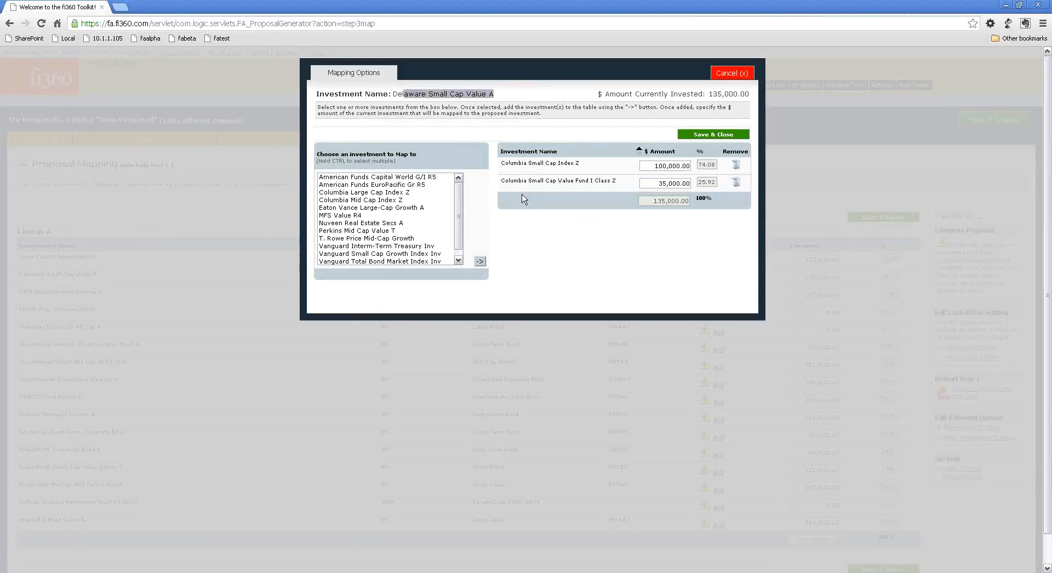
pyautogui.click(724, 135)
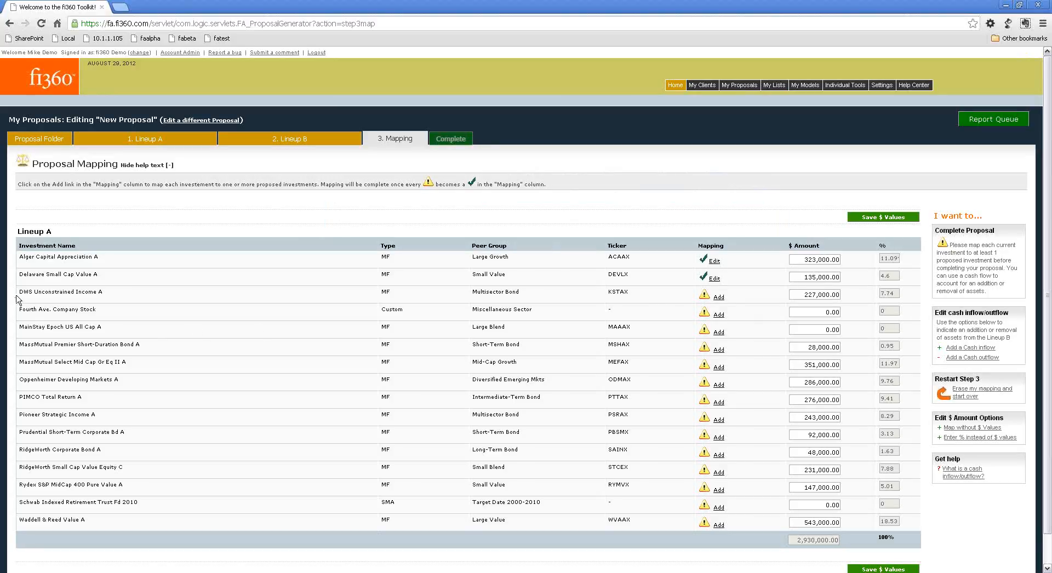
# Add American Funds Capital World G/I R5 and American Funds EuroPacific Gr R5 as proposed investments for DWS Unconstrained Income A.
pyautogui.moveTo(18, 291); pyautogui.dragTo(163, 288)
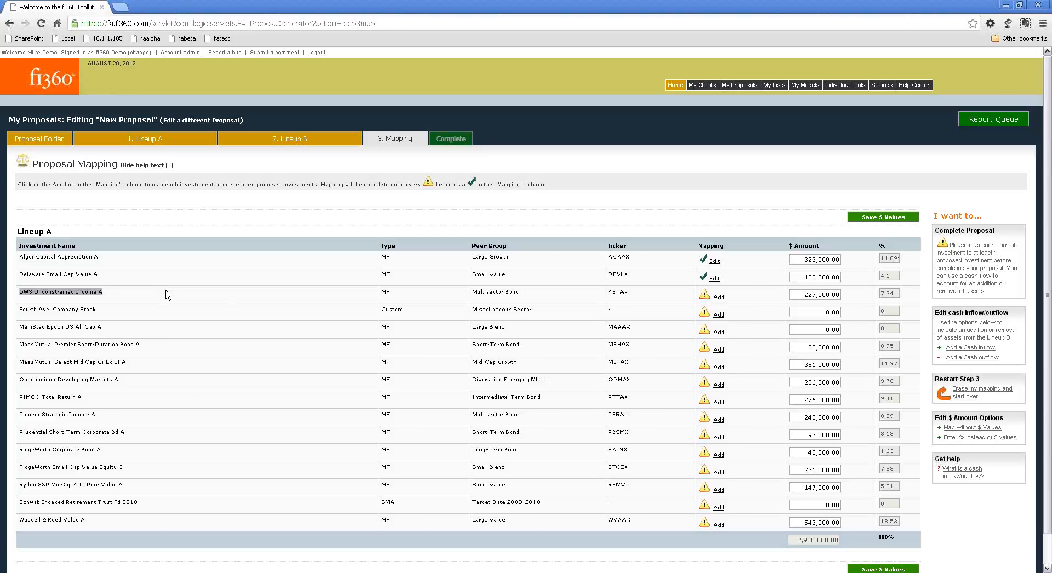
pyautogui.click(718, 297)
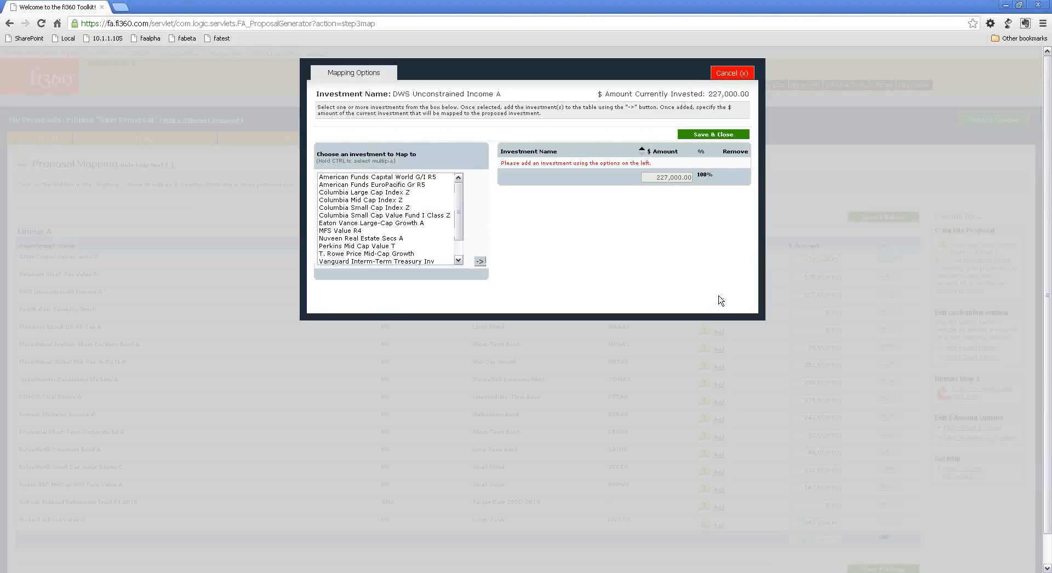
pyautogui.click(366, 178)
pyautogui.keyDown('ctrl'); pyautogui.click(367, 185); pyautogui.keyUp('ctrl')
pyautogui.click(479, 261)
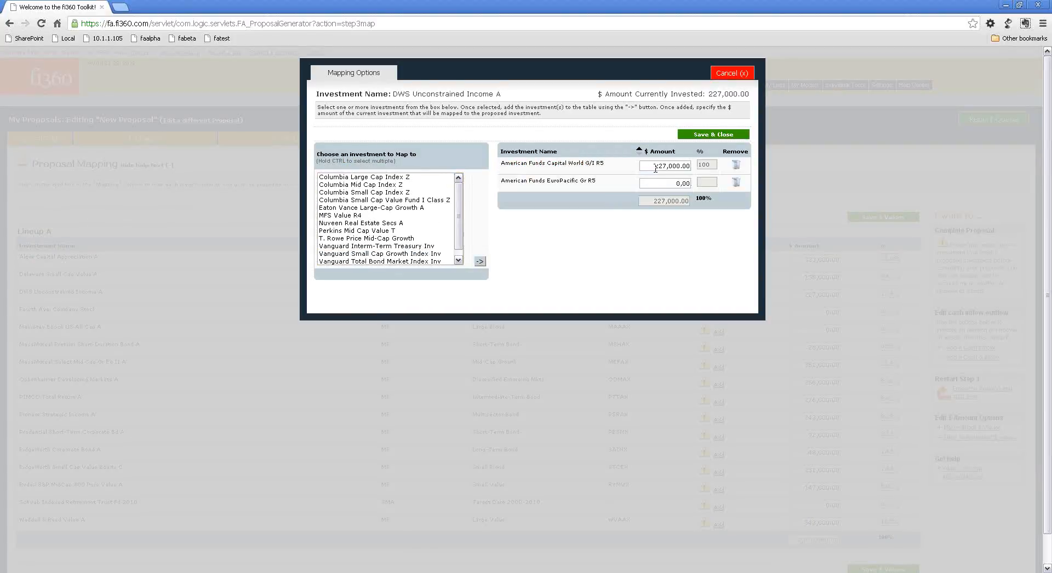
# Set the American Funds Capital World G/I R5 amount to $200,000 and save the DWS Unconstrained Income A mapping.
pyautogui.moveTo(655, 166); pyautogui.dragTo(668, 165)
pyautogui.write('200')
pyautogui.click(633, 168)
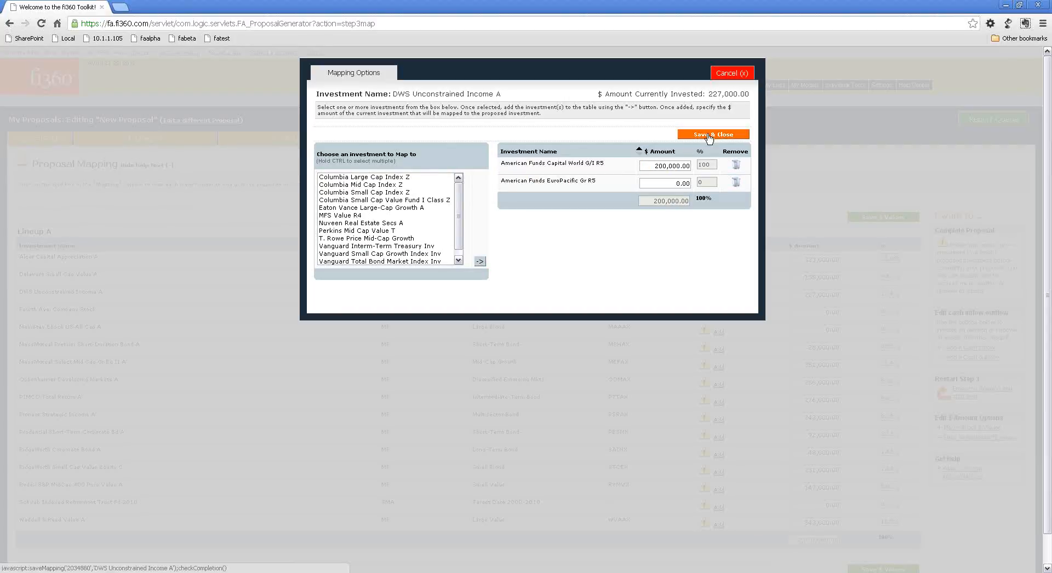
pyautogui.moveTo(708, 94); pyautogui.dragTo(722, 94)
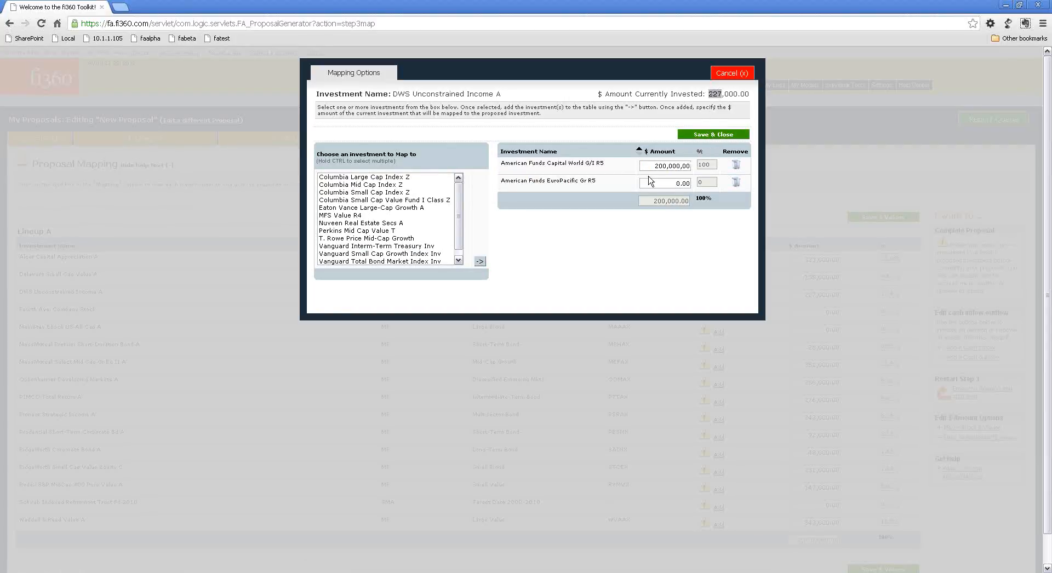
pyautogui.click(715, 134)
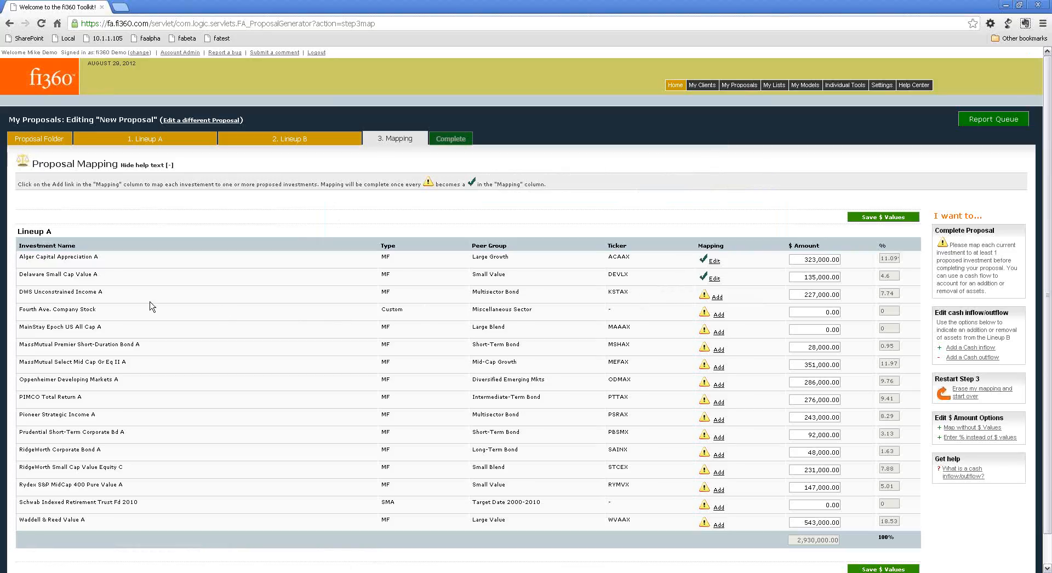
# Set the American Funds EuroPacific Gr R5 amount to $27,000 in the DWS Unconstrained Income A mapping and save it.
pyautogui.click(716, 297)
pyautogui.click(658, 183)
pyautogui.write('27000')
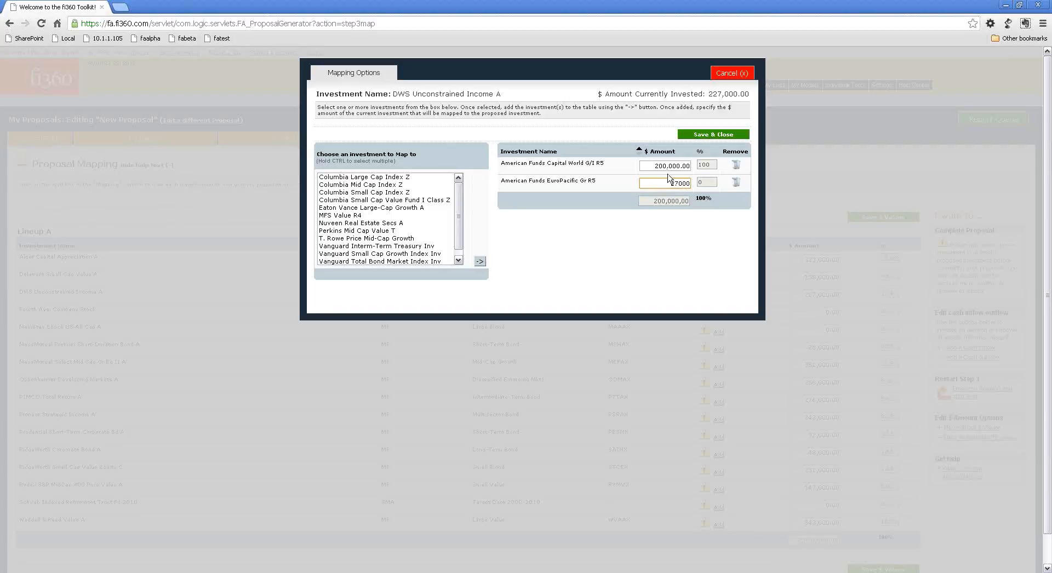
pyautogui.click(609, 174)
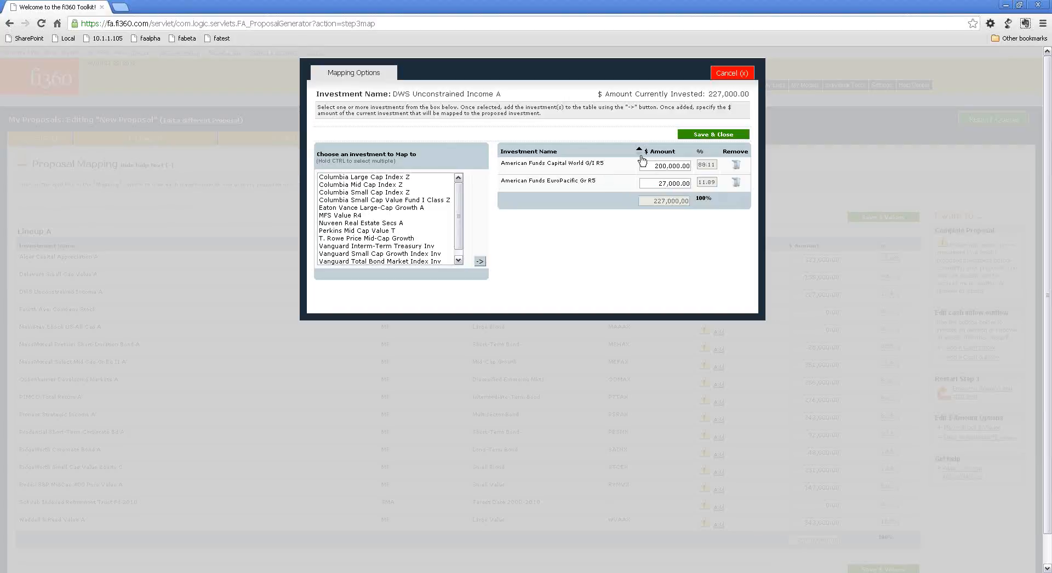
pyautogui.click(711, 137)
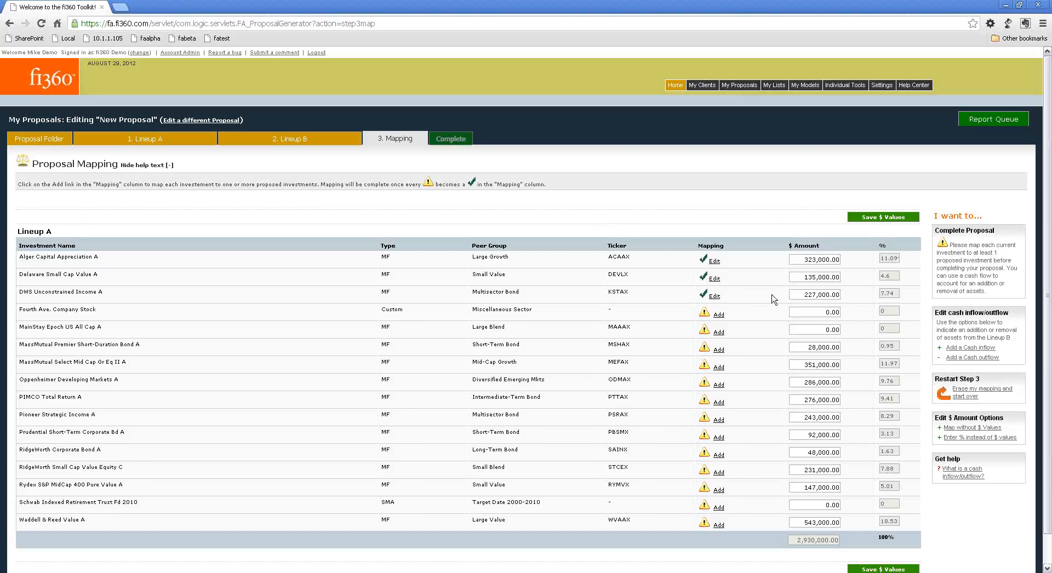
# Check the DWS Unconstrained Income A amount against its mapped allocations, and close the mapping.
pyautogui.moveTo(799, 294); pyautogui.dragTo(841, 294)
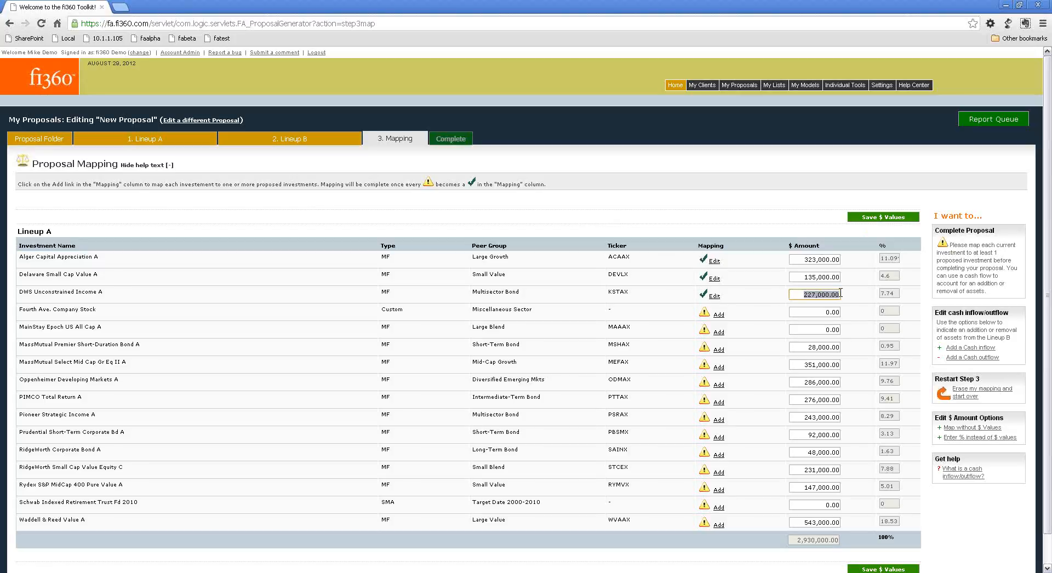
pyautogui.click(713, 297)
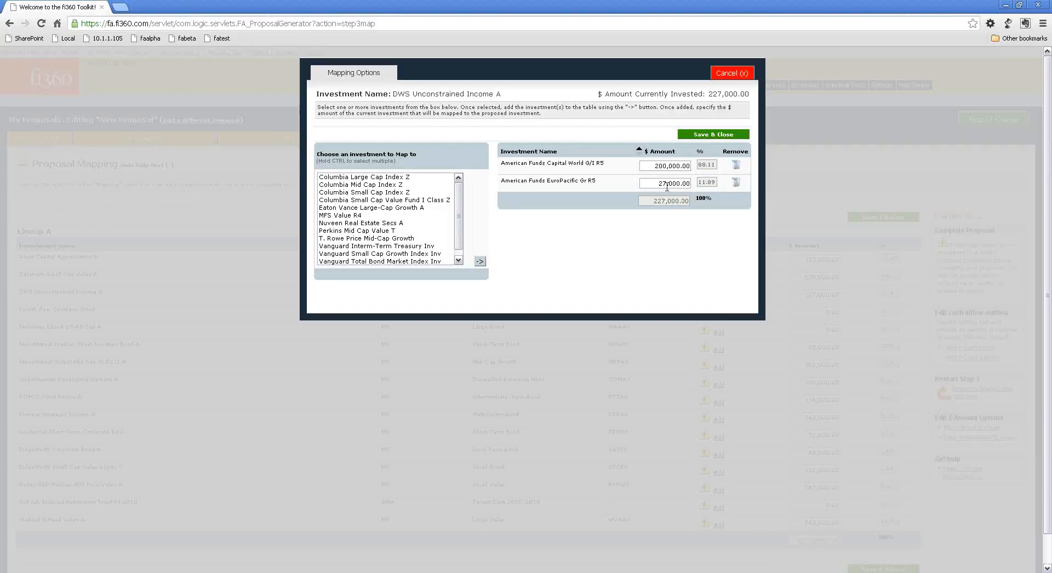
pyautogui.click(715, 136)
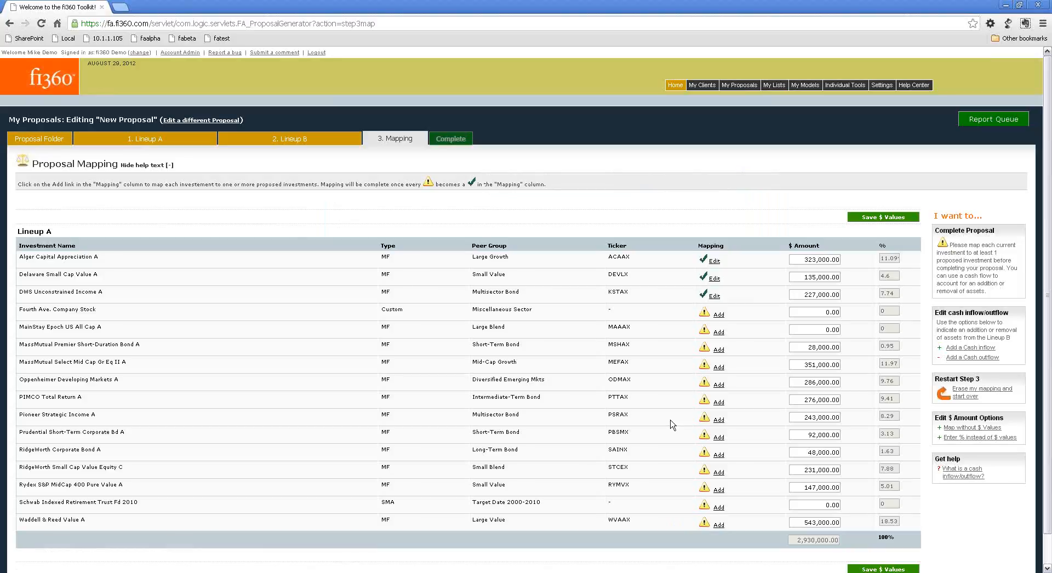
# Switch the Lineup A mapping table to entering percentages instead of dollar values.
pyautogui.scroll(-1, 672, 425)
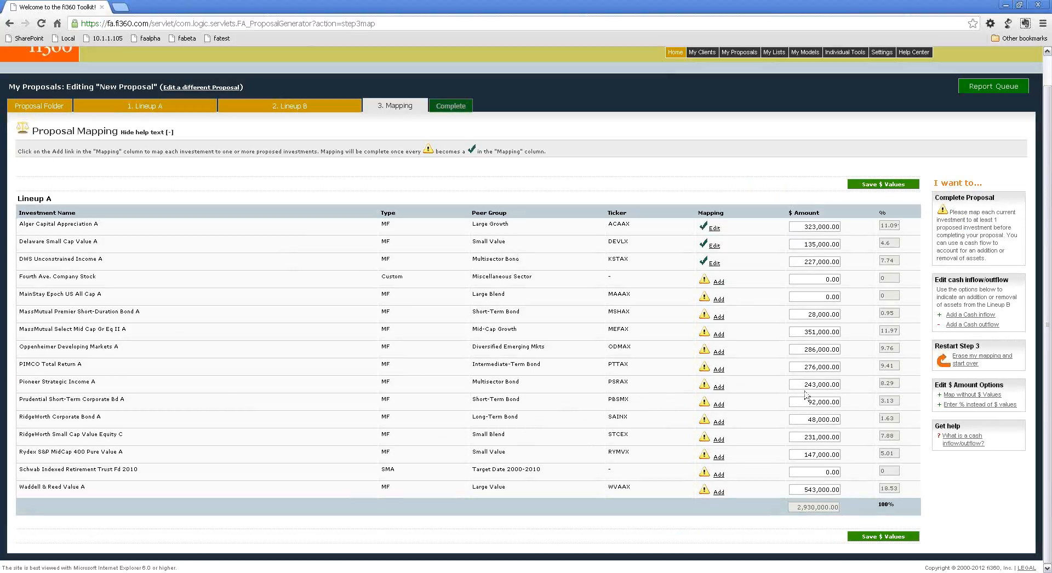
pyautogui.click(955, 406)
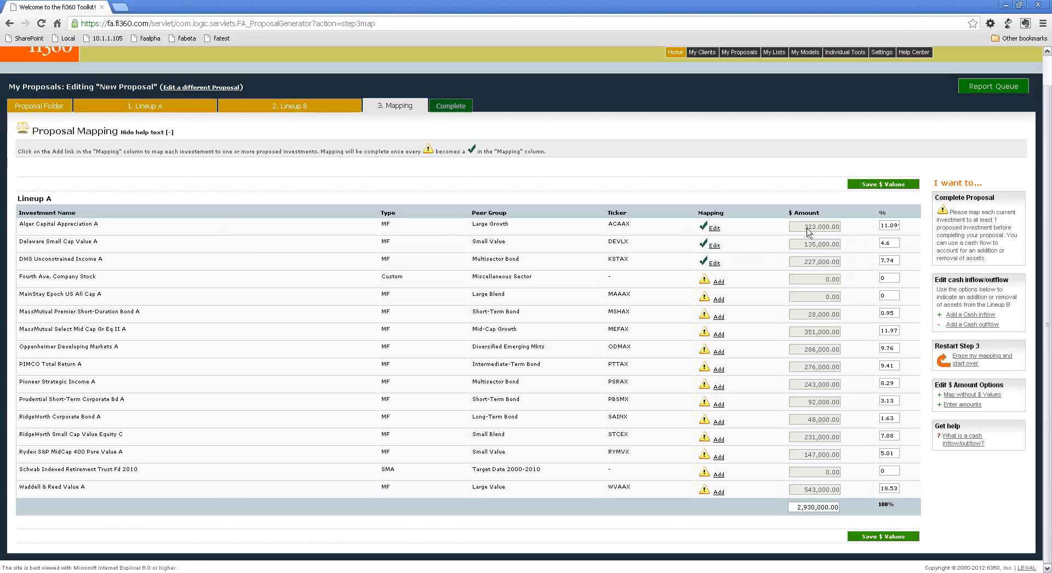
# Review the Alger Capital Appreciation A mapping and close it without saving.
pyautogui.click(714, 229)
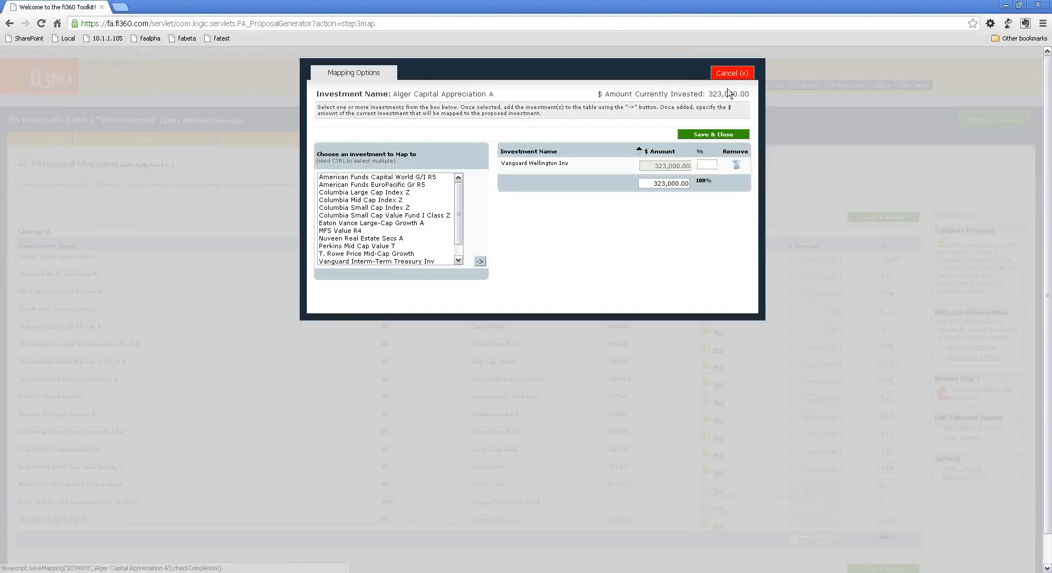
pyautogui.click(733, 72)
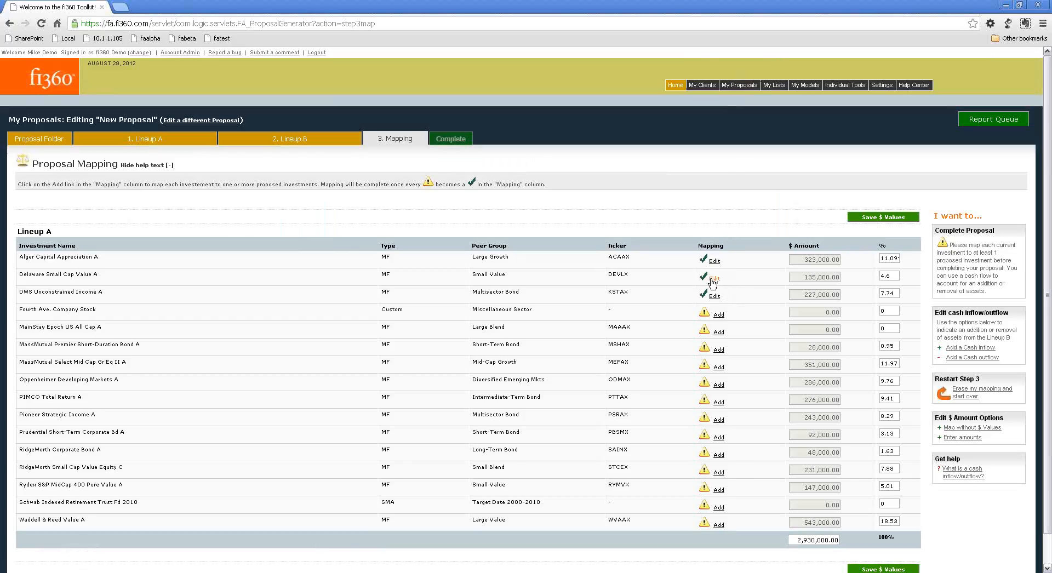
# Set Columbia Small Cap Index Z and Columbia Small Cap Value Fund I Class Z to 50% each for Delaware Small Cap Value A, save and recheck.
pyautogui.click(713, 278)
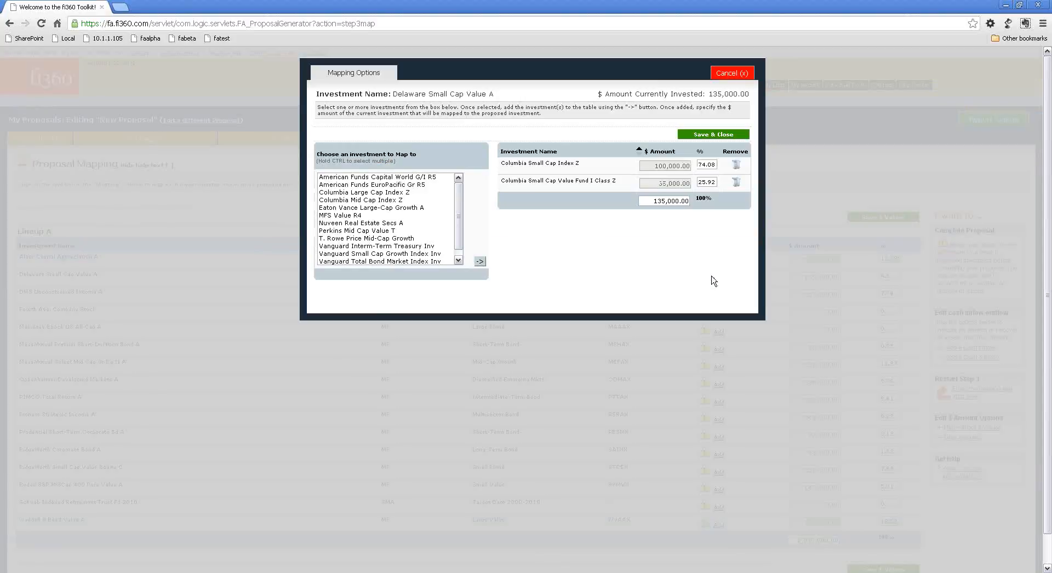
pyautogui.moveTo(698, 164); pyautogui.dragTo(713, 163)
pyautogui.write('50')
pyautogui.press('Tab')
pyautogui.write('50')
pyautogui.press('Tab')
pyautogui.click(702, 136)
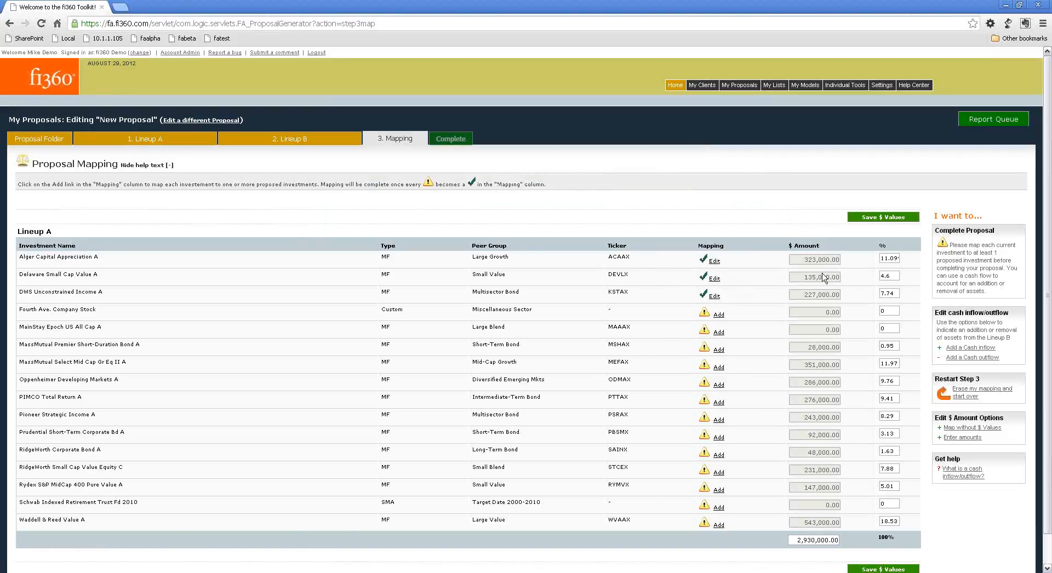
pyautogui.click(712, 279)
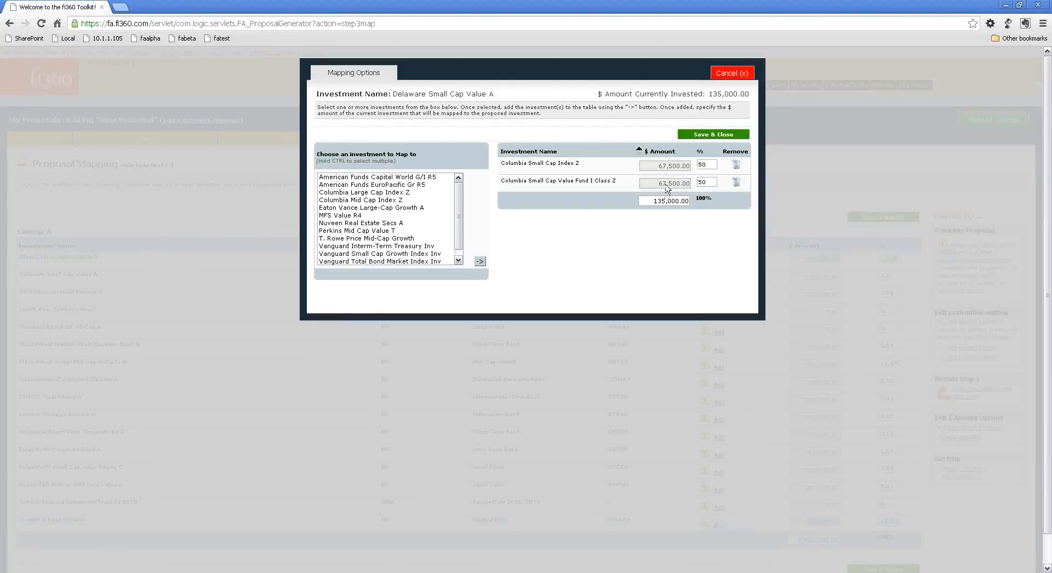
pyautogui.click(702, 135)
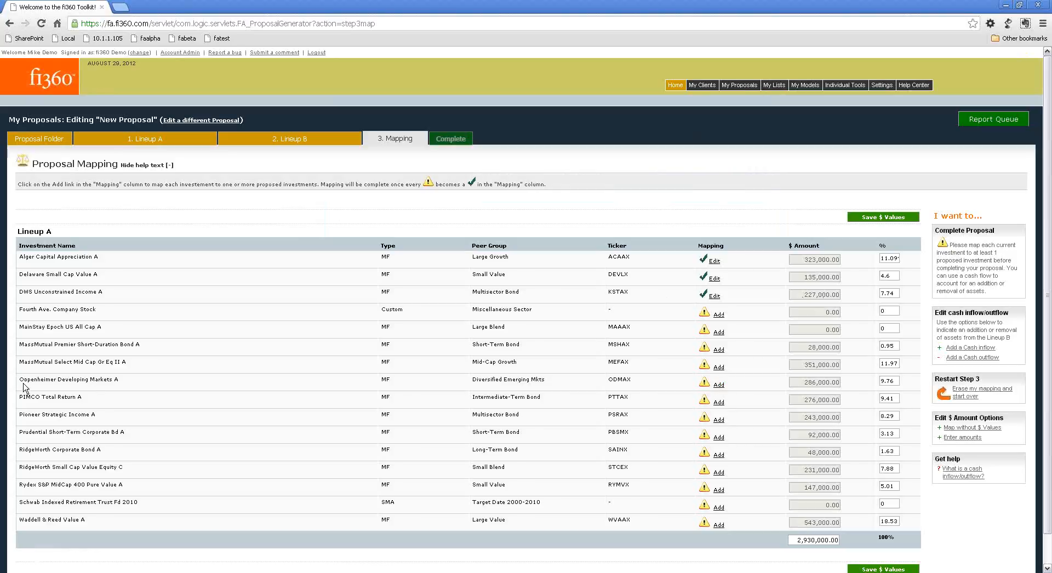
# Add American Funds Capital World G/I R5, American Funds EuroPacific Gr R5 and Columbia Large Cap Index Z to the Oppenheimer Developing Markets A mapping.
pyautogui.click(718, 384)
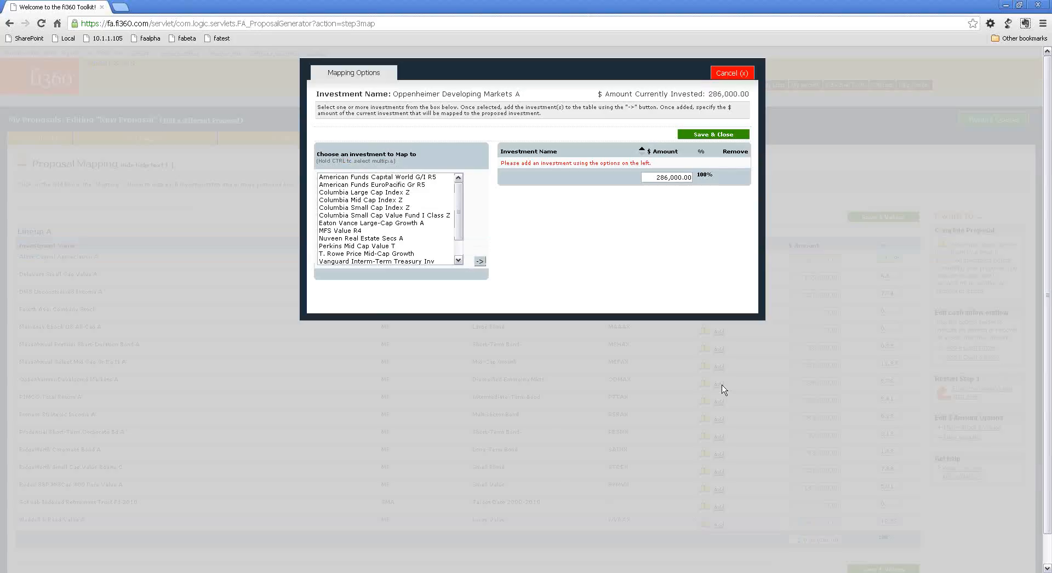
pyautogui.moveTo(381, 176); pyautogui.dragTo(383, 193)
pyautogui.click(479, 261)
# Allocate 33%, 33% and 34% to the three proposed investments in their listed order and save the Oppenheimer mapping.
pyautogui.click(718, 165)
pyautogui.write('33')
pyautogui.press('Tab')
pyautogui.write('33')
pyautogui.press('Tab')
pyautogui.write('34')
pyautogui.press('Tab')
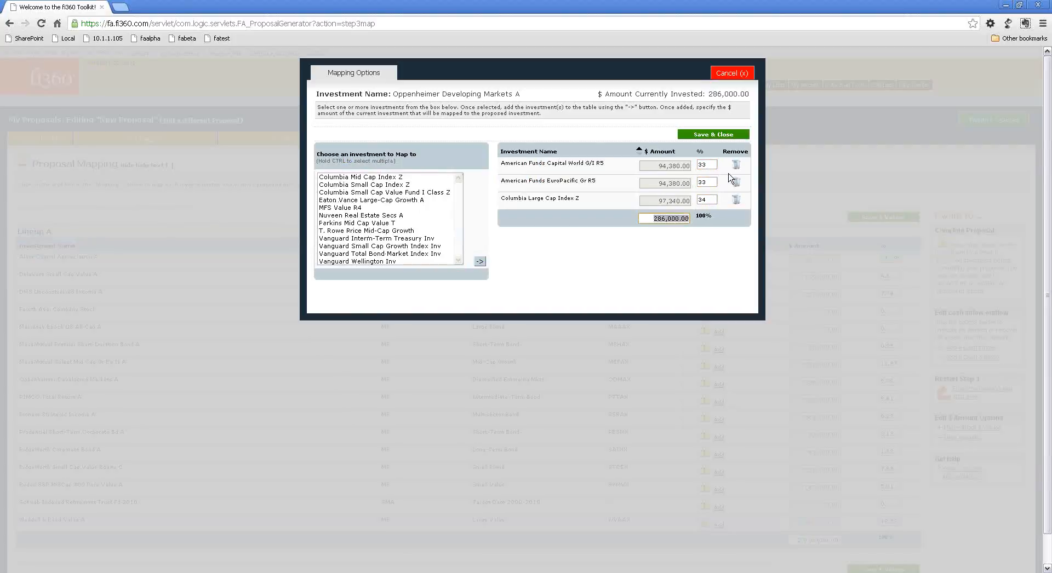
pyautogui.click(711, 133)
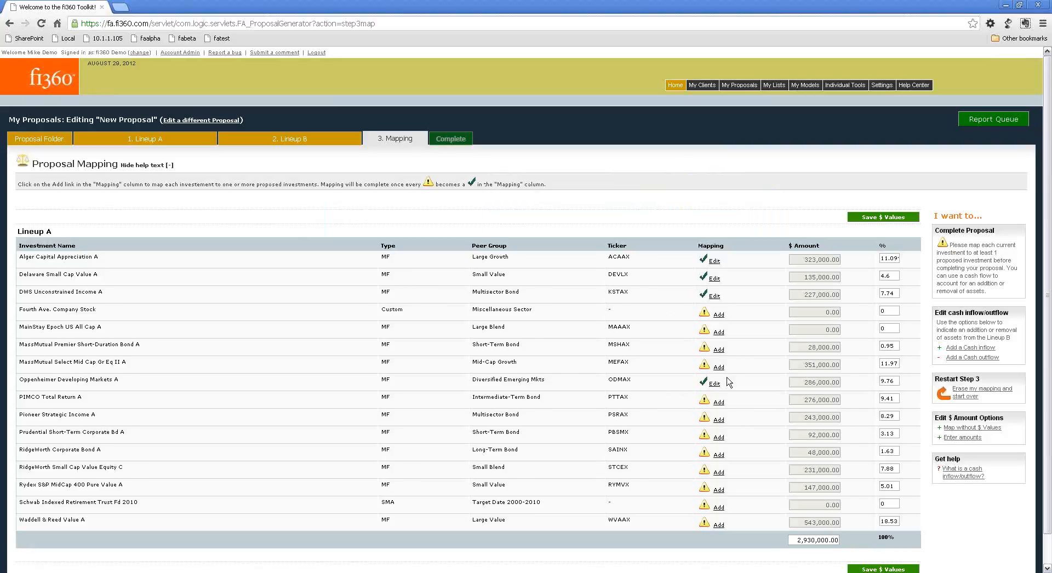
# Switch the Lineup A table to mapping without dollar values.
pyautogui.scroll(-1, 729, 382)
pyautogui.scroll(1, 729, 382)
pyautogui.click(947, 427)
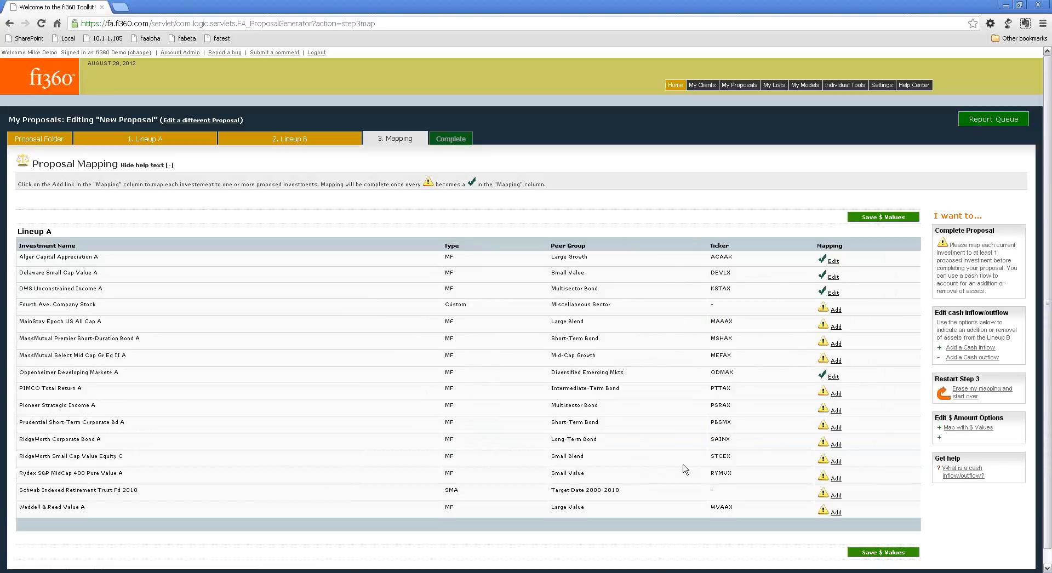
# Map Fourth Ave. Company Stock to American Funds EuroPacific Gr R5, Columbia Large Cap Index Z and Columbia Mid Cap Index Z, save and recheck.
pyautogui.click(835, 310)
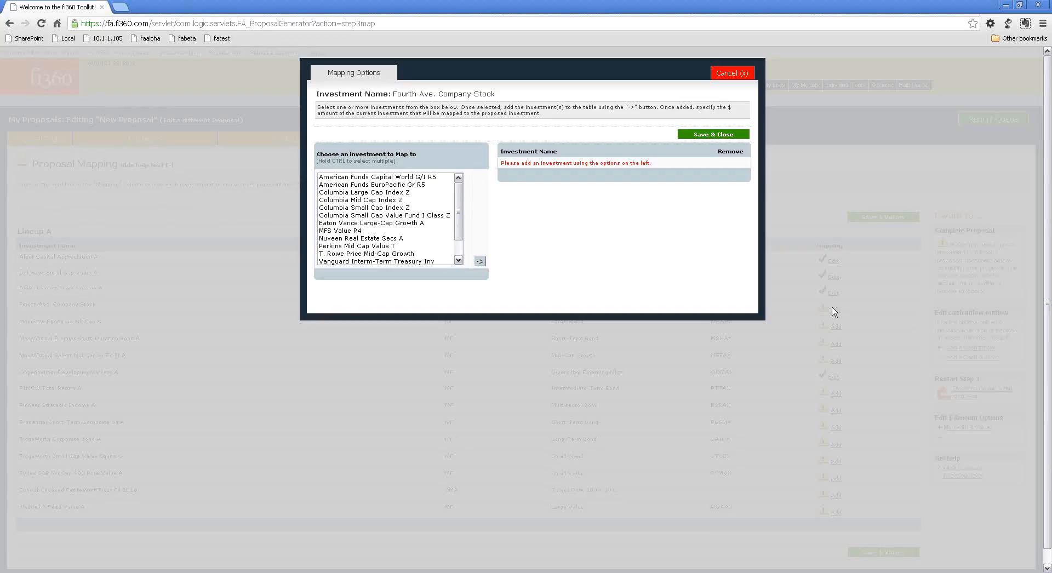
pyautogui.moveTo(418, 185); pyautogui.dragTo(418, 201)
pyautogui.click(479, 261)
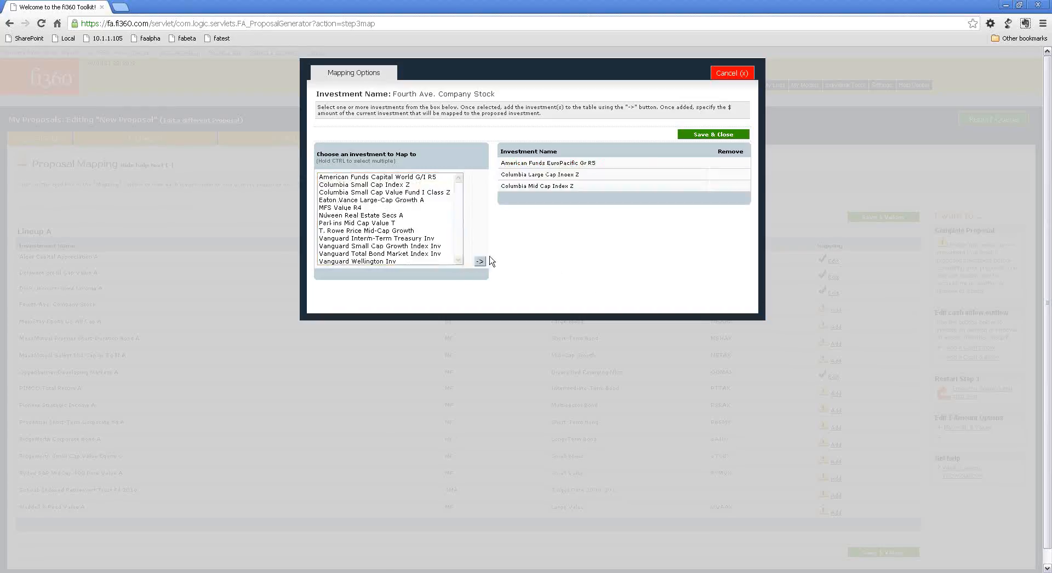
pyautogui.click(716, 136)
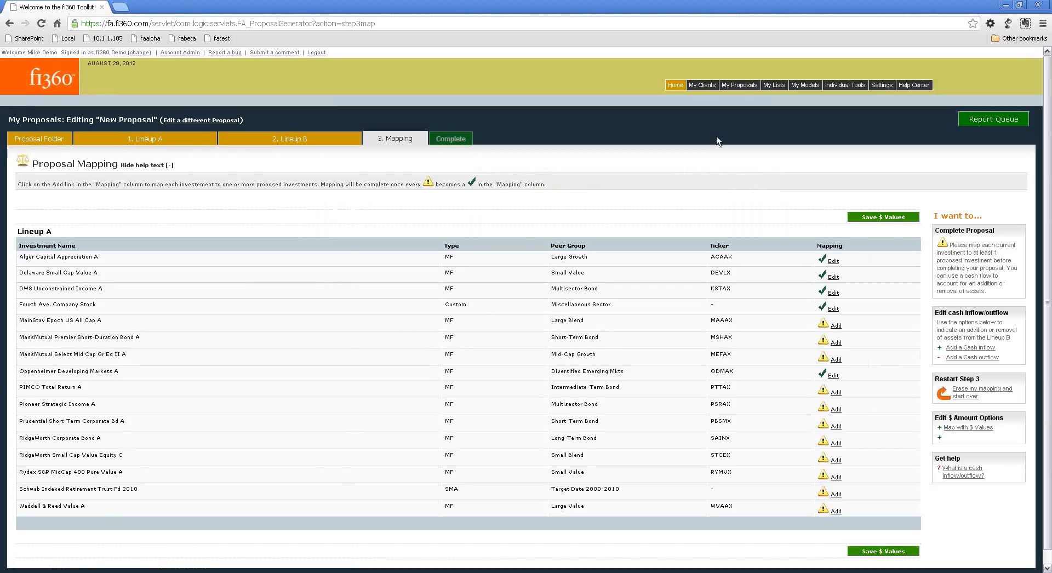
pyautogui.click(833, 309)
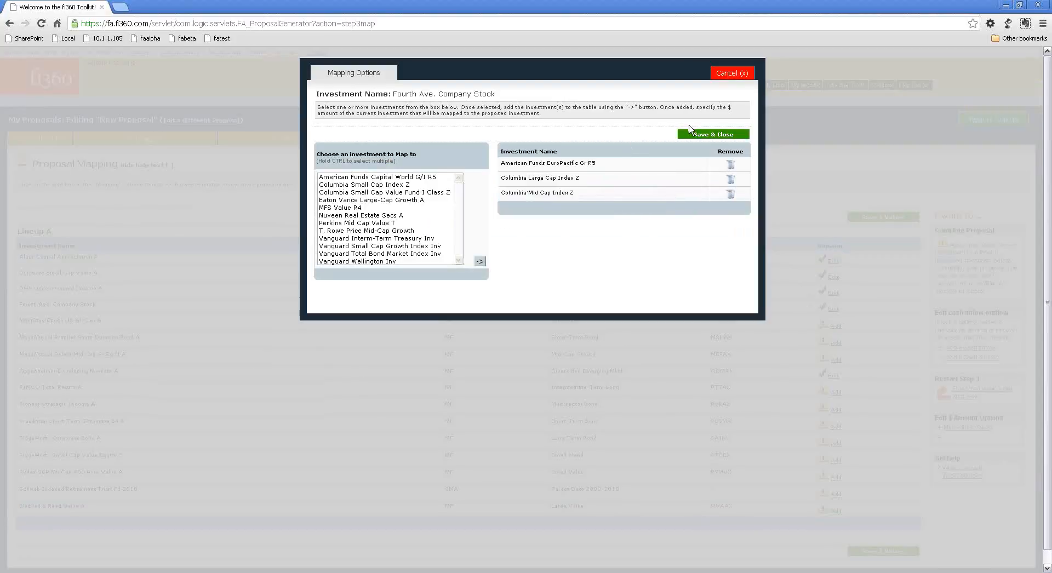
pyautogui.click(703, 134)
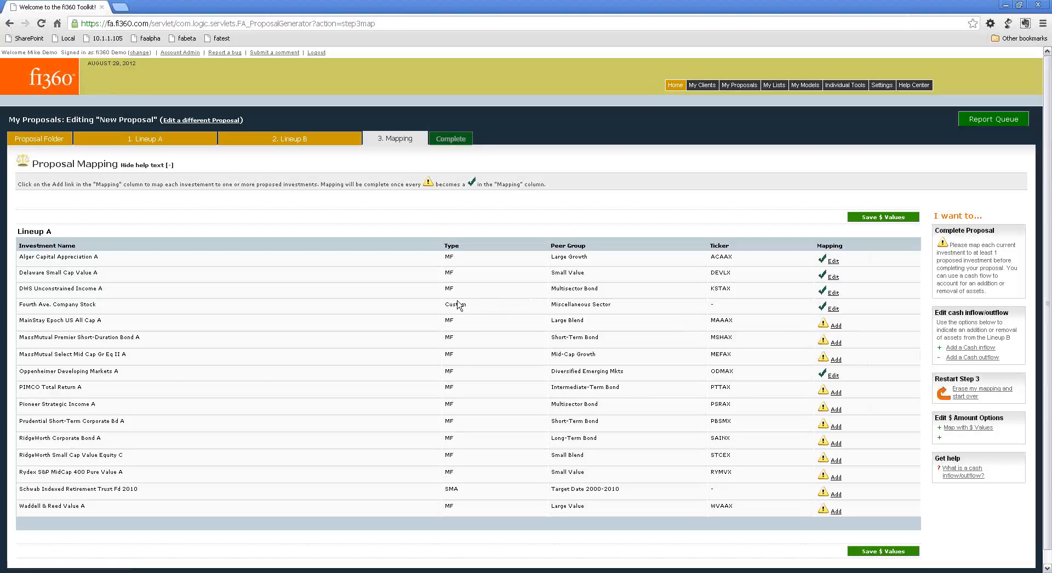
# Switch the Lineup A table back to mapping with dollar values and save the values.
pyautogui.click(968, 427)
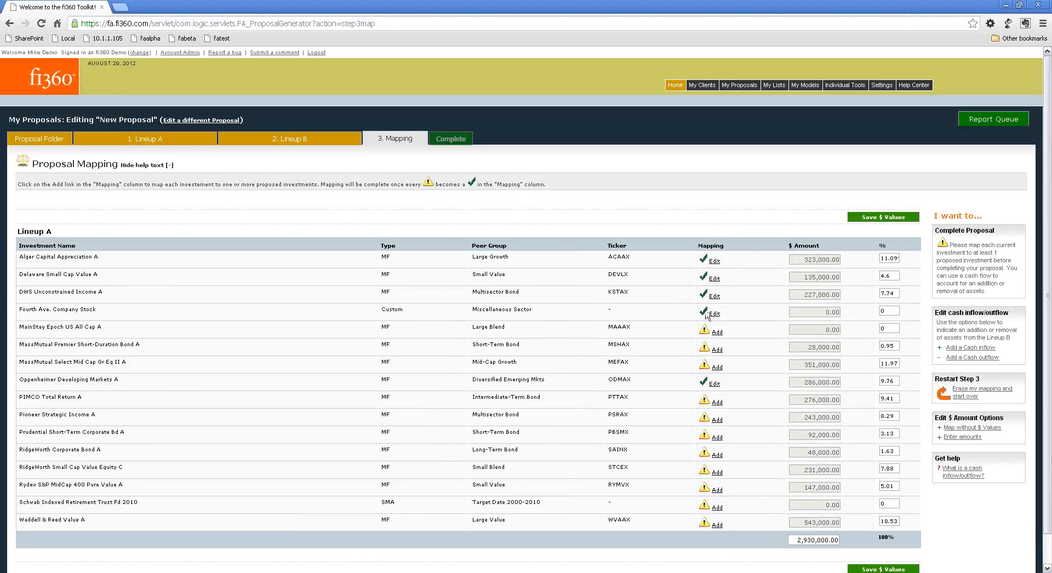
pyautogui.click(883, 217)
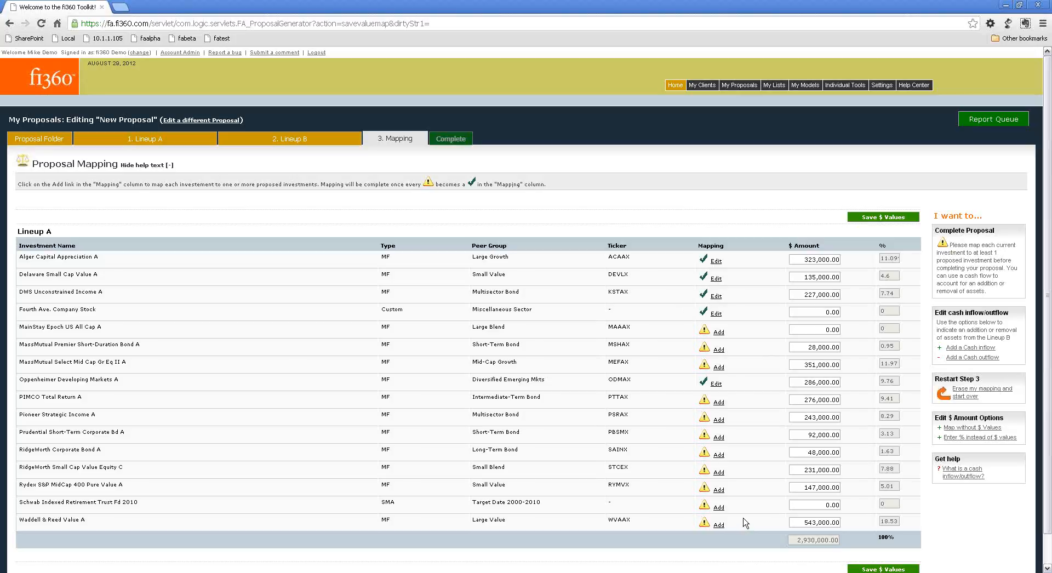
# Reopen New Proposal from the proposals list and review its mapping page, including the note on completing the proposal.
pyautogui.click(200, 119)
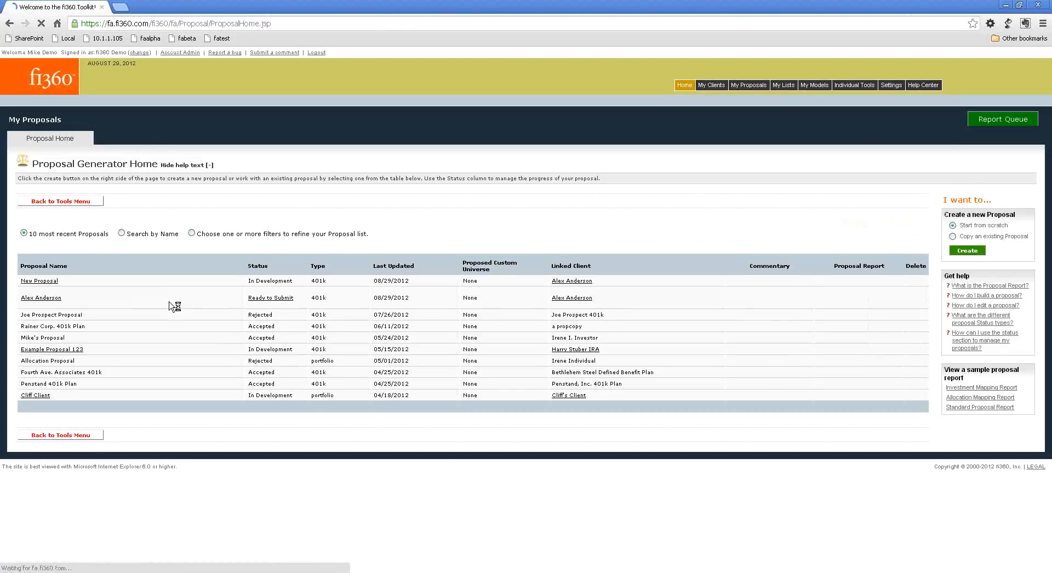
pyautogui.click(52, 289)
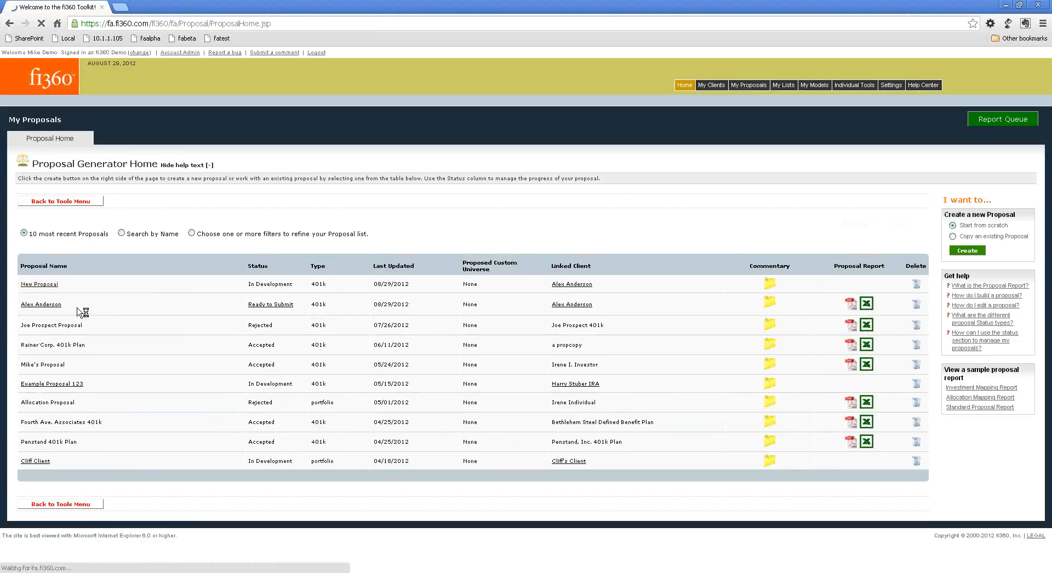
pyautogui.moveTo(694, 281); pyautogui.dragTo(760, 281)
pyautogui.click(695, 307)
pyautogui.click(694, 301)
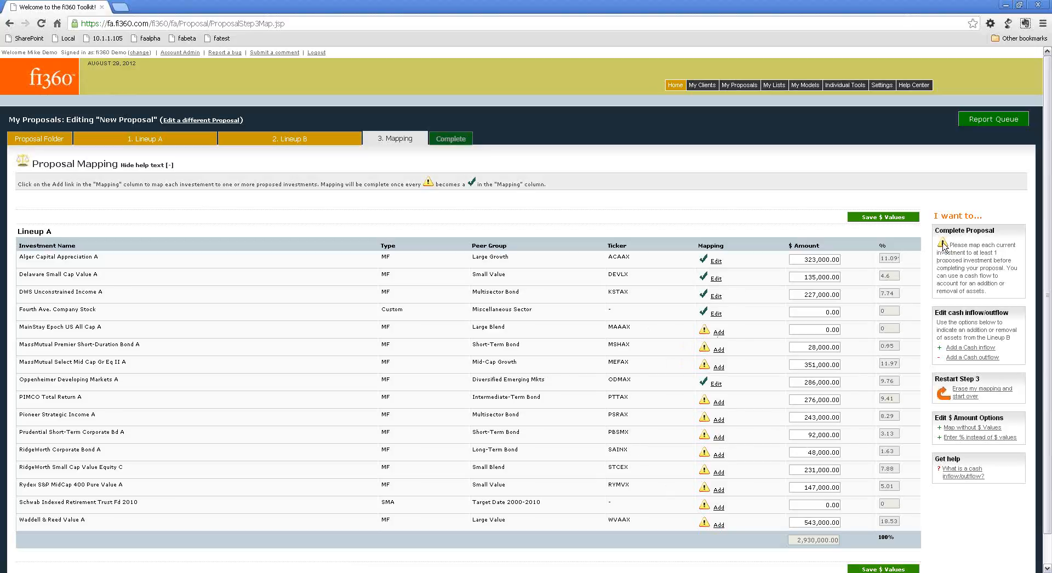
pyautogui.moveTo(946, 245); pyautogui.dragTo(991, 291)
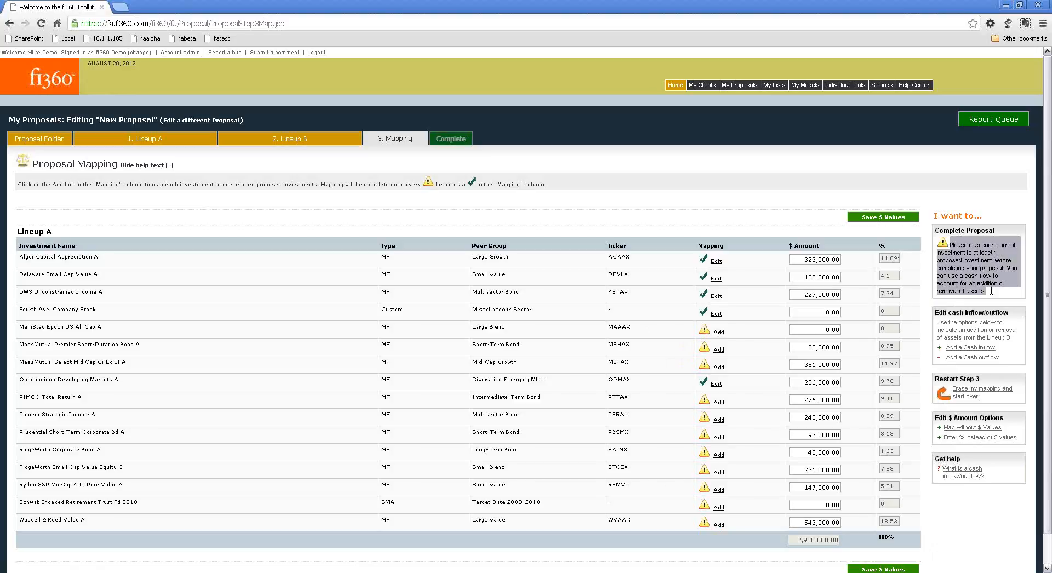
pyautogui.click(991, 290)
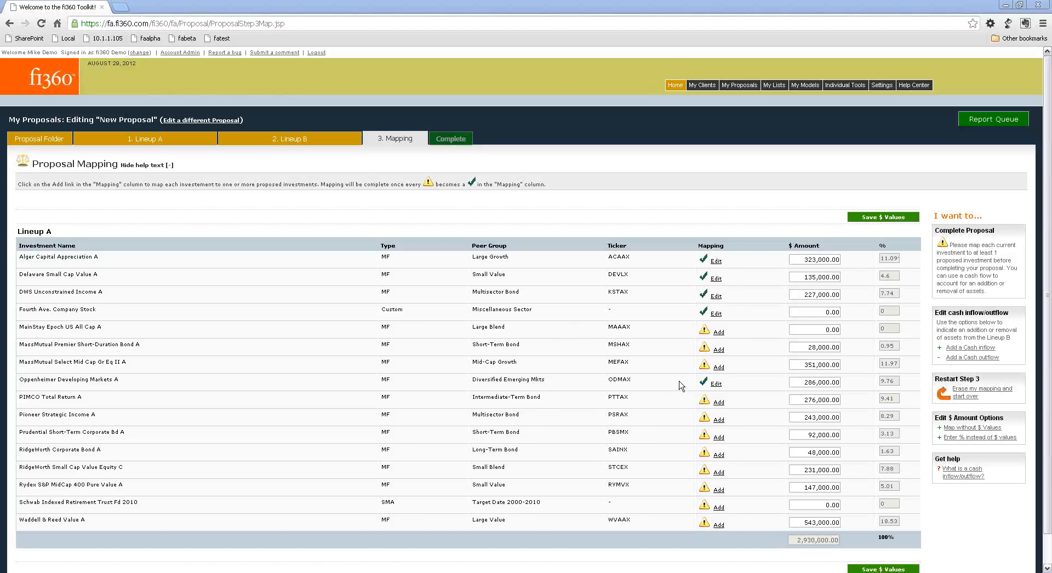
pyautogui.click(717, 368)
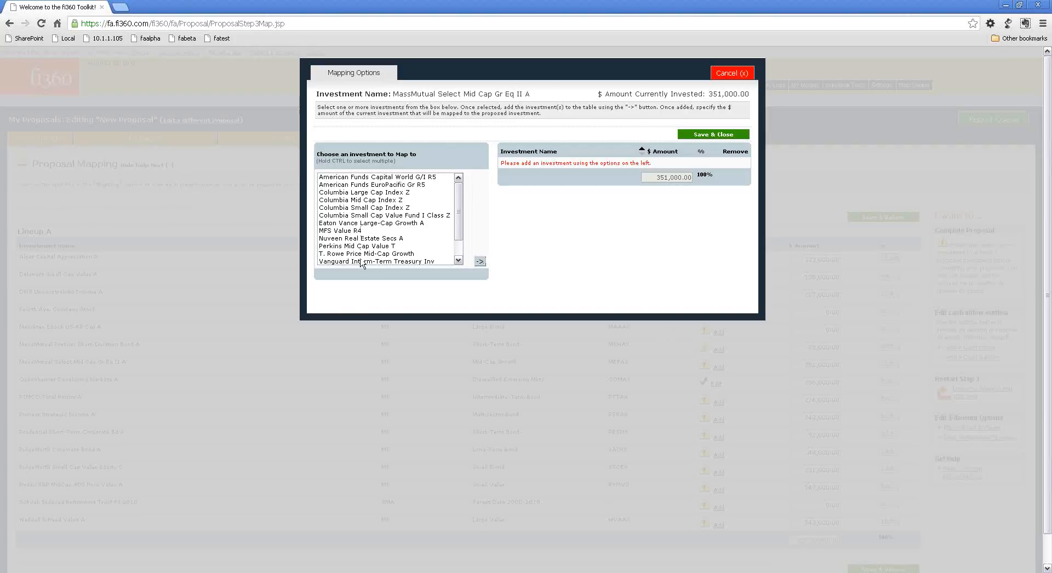
pyautogui.click(366, 209)
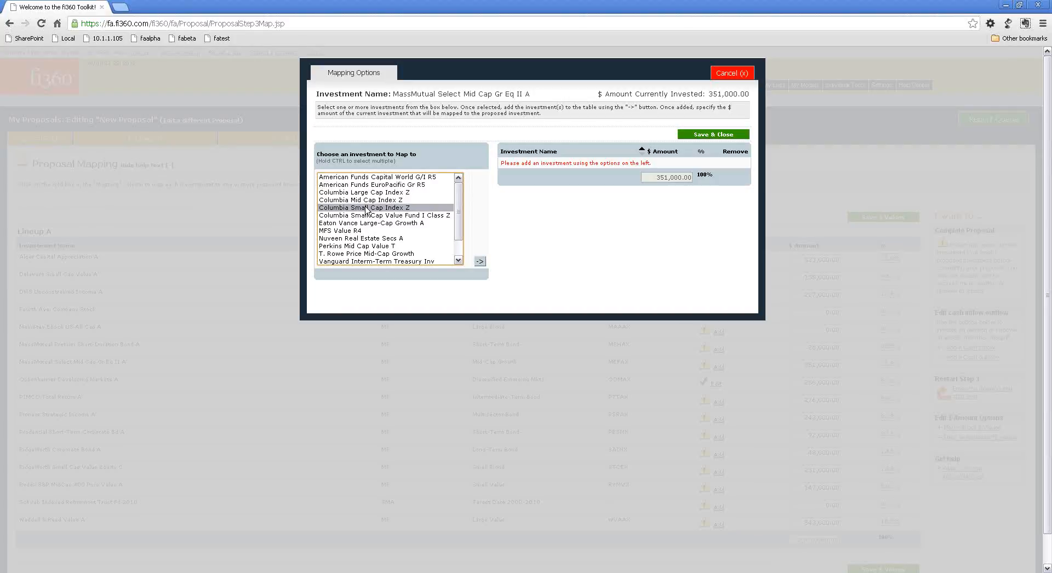
pyautogui.click(366, 187)
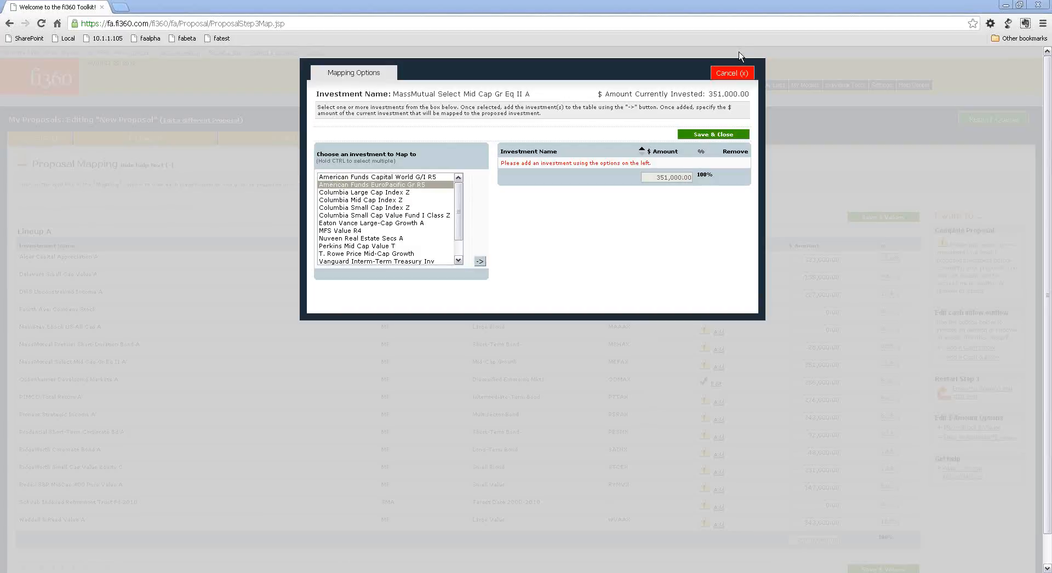
pyautogui.click(732, 72)
# Check the amounts and percentages in the Fourth Ave. Company Stock mapping and close it without saving.
pyautogui.scroll(-1, 337, 418)
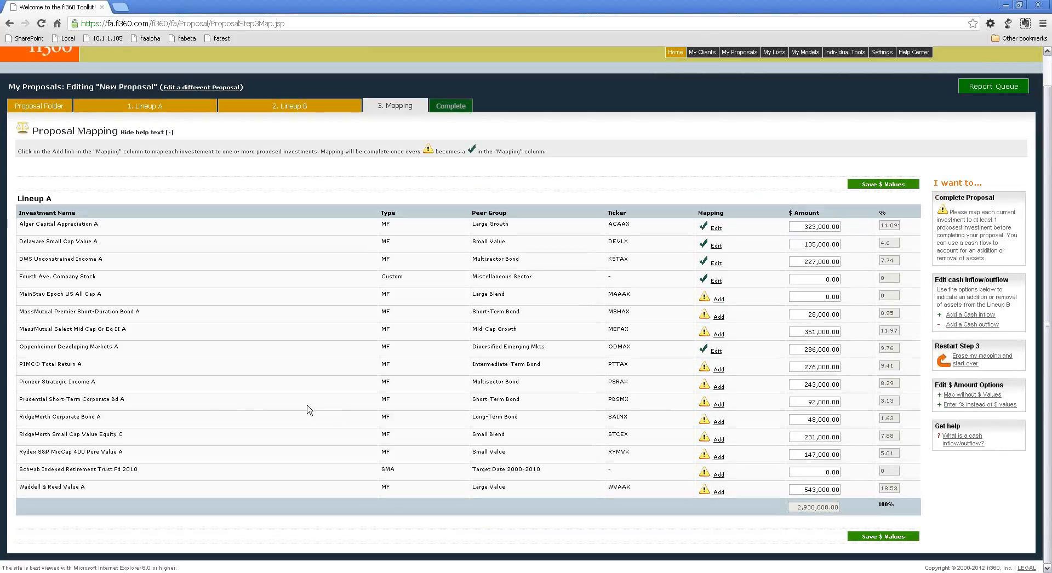
pyautogui.click(715, 280)
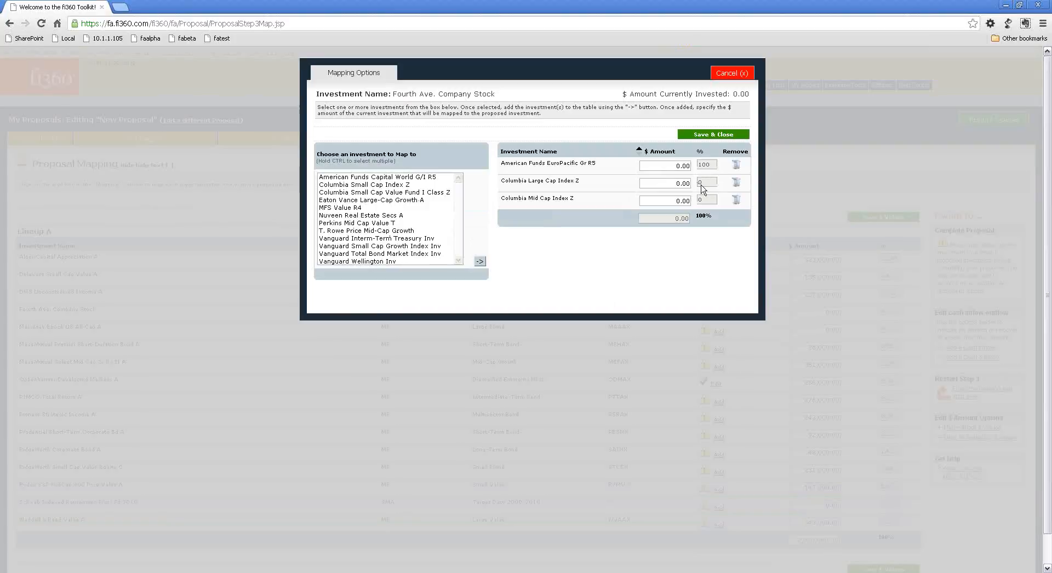
pyautogui.click(740, 75)
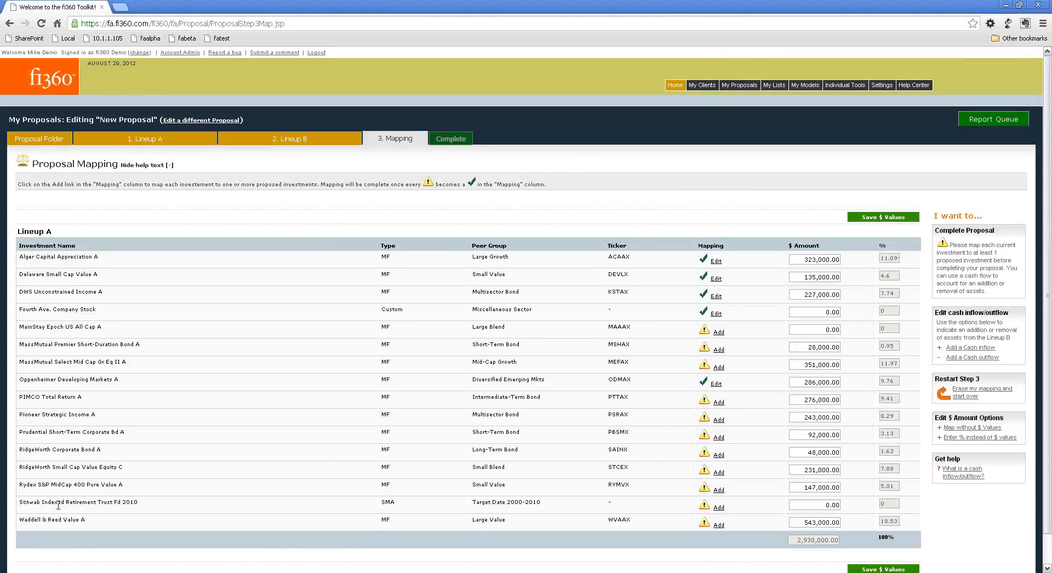
# Map Schwab Indexed Retirement Trust Fd 2010 to MFS Value R4 and save the mapping.
pyautogui.moveTo(58, 505); pyautogui.dragTo(151, 521)
pyautogui.click(152, 505)
pyautogui.click(718, 507)
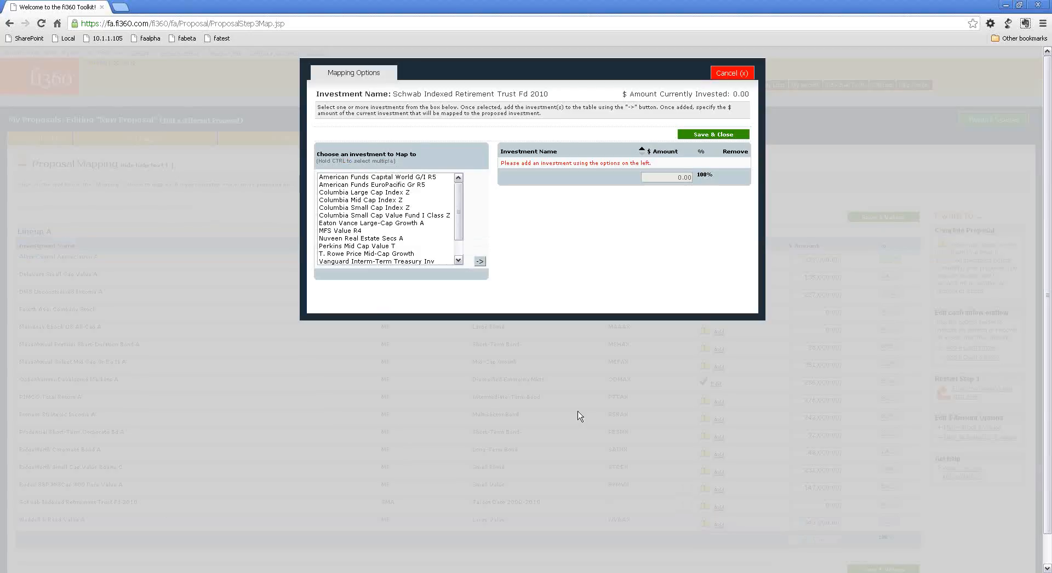
pyautogui.click(352, 231)
pyautogui.click(479, 261)
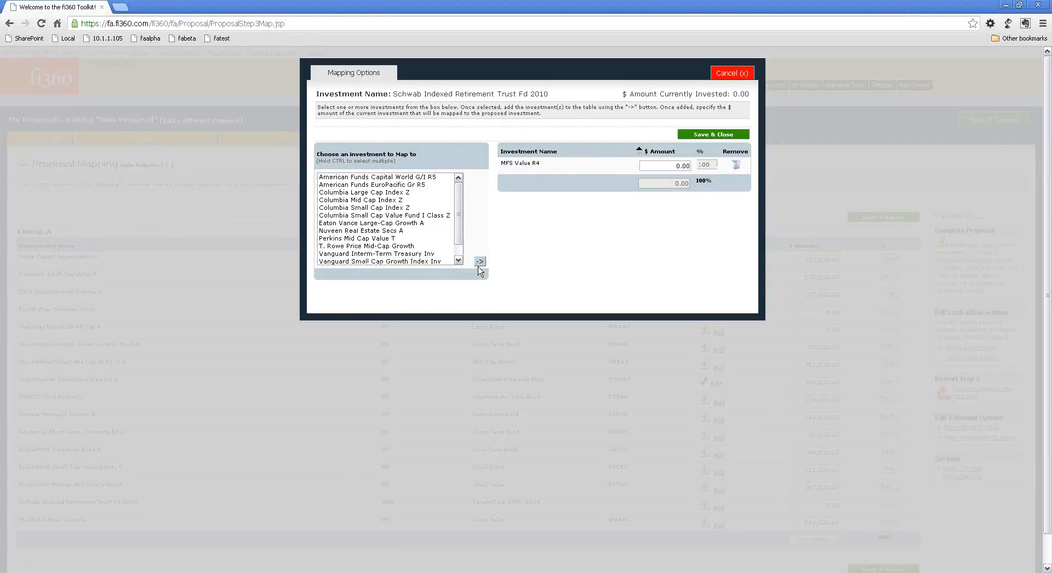
pyautogui.click(702, 135)
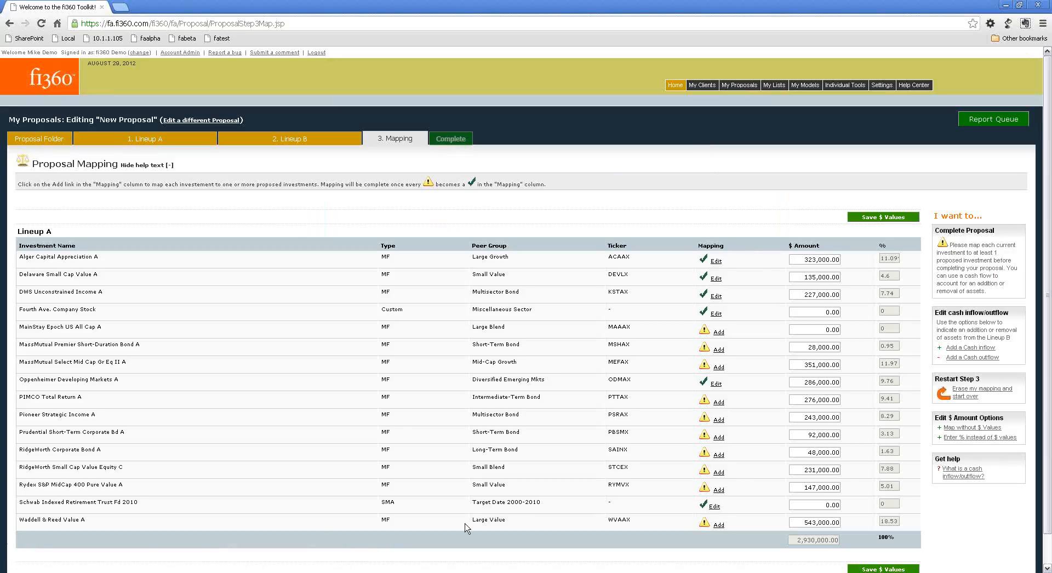
# Map Waddell & Reed Value A to MFS Value R4 and save the mapping along with the dollar values.
pyautogui.click(718, 525)
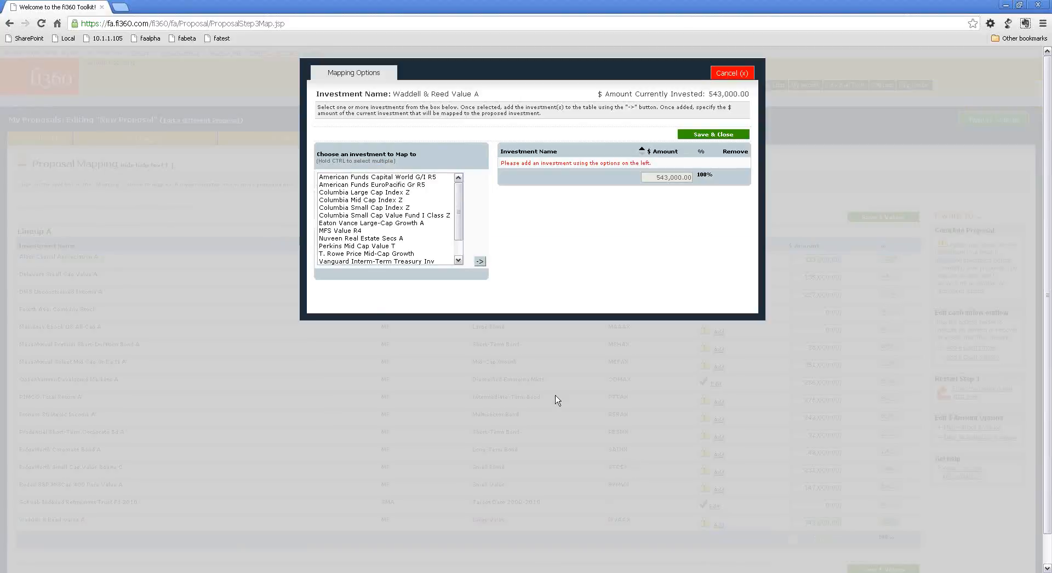
pyautogui.click(355, 230)
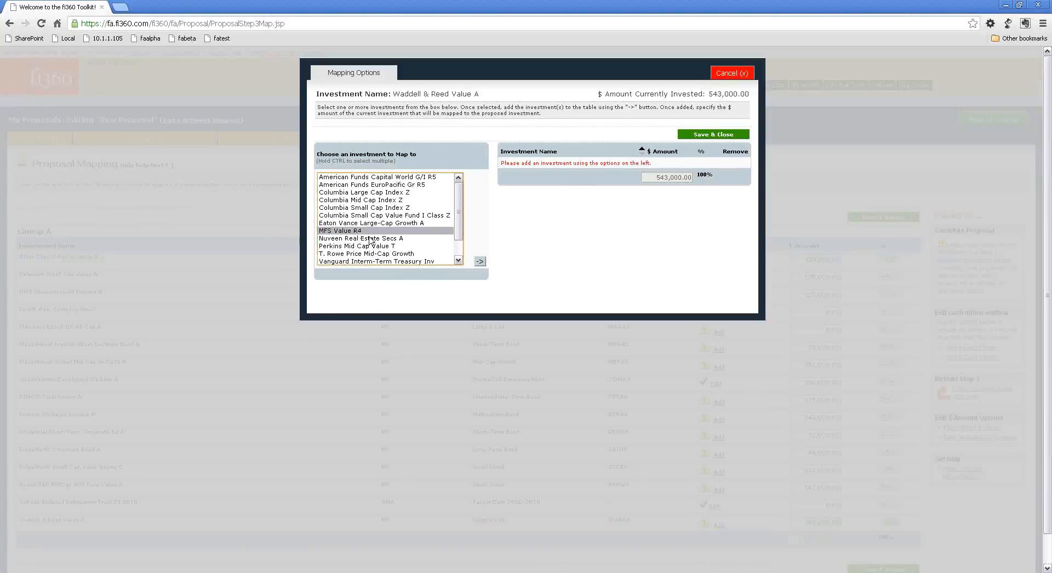
pyautogui.click(482, 263)
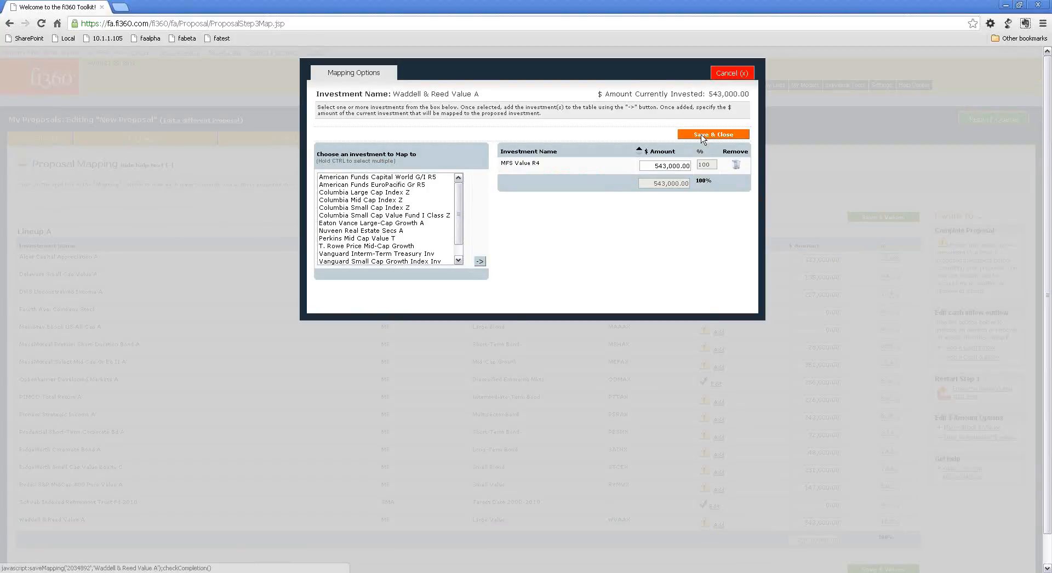
pyautogui.click(703, 135)
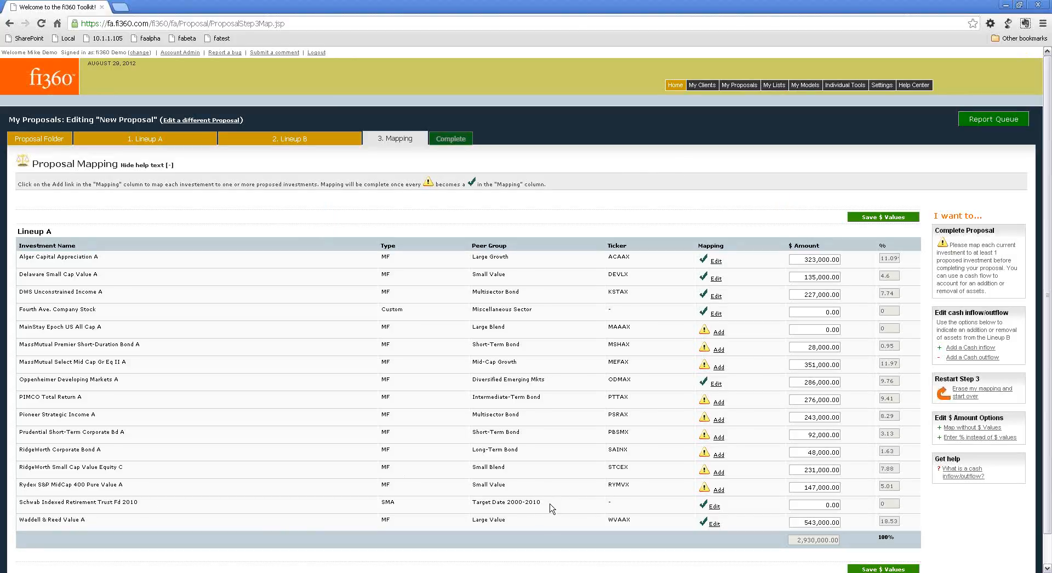
pyautogui.click(891, 219)
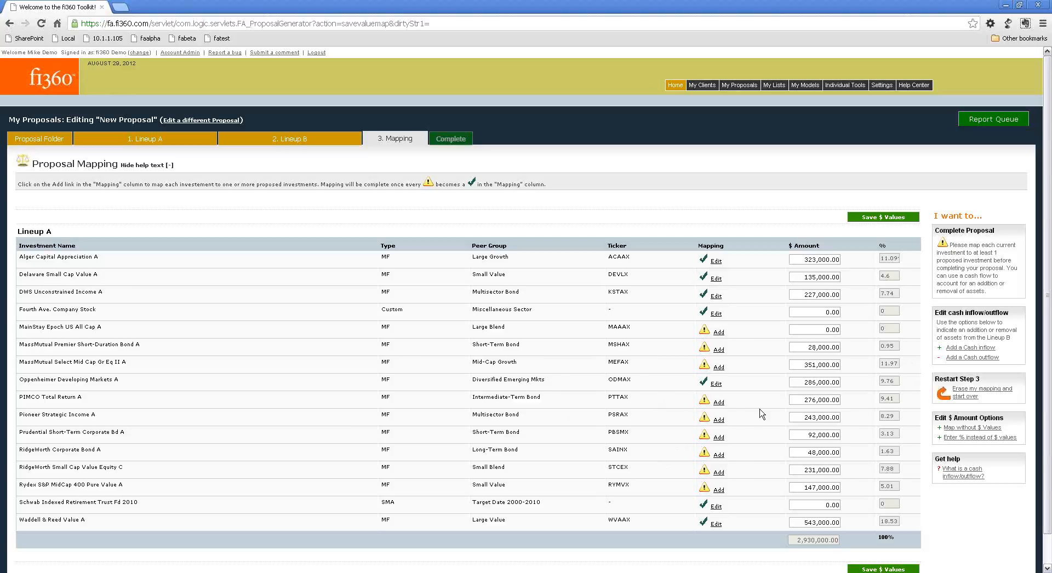
# Erase the current mapping and restart step 3 by choosing to enter the allocations for each plan with no mapping.
pyautogui.click(963, 391)
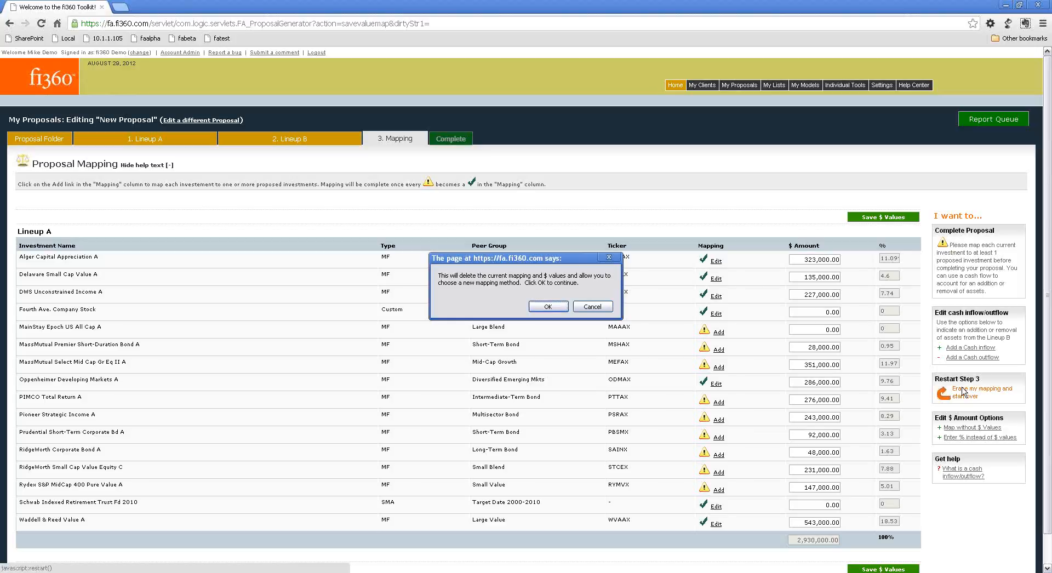
pyautogui.click(539, 307)
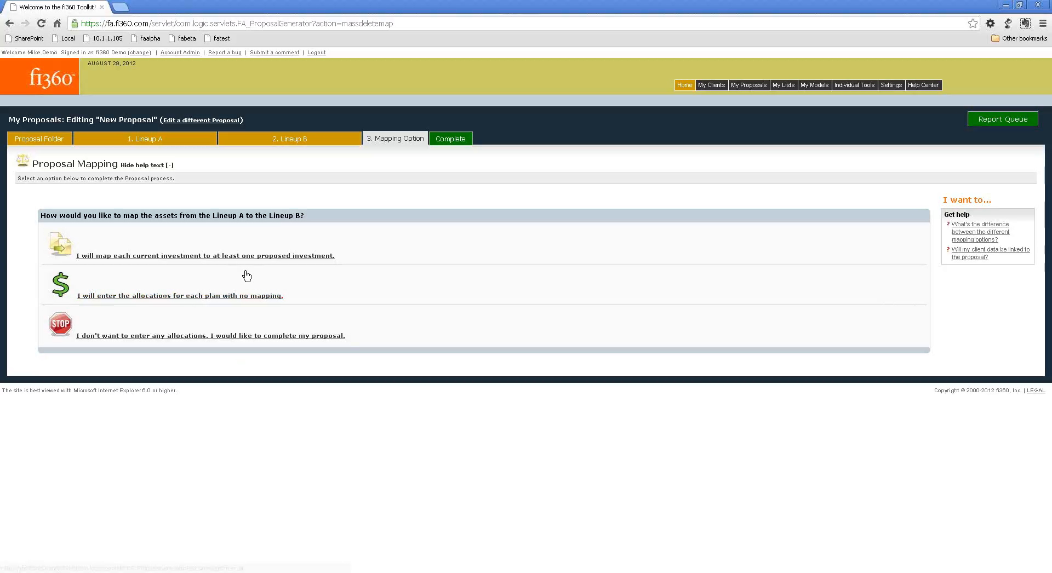
pyautogui.click(194, 303)
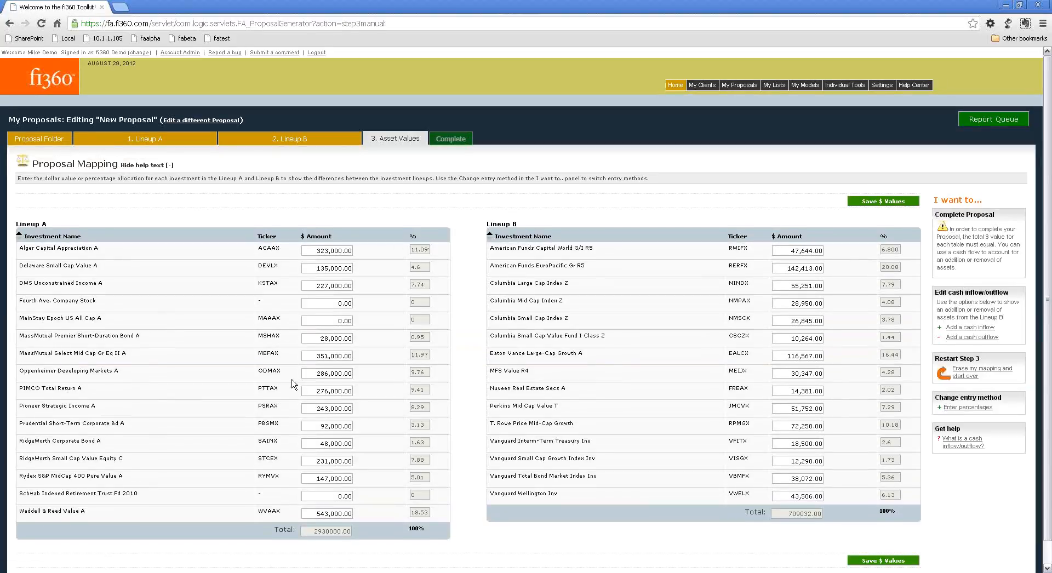
pyautogui.scroll(-1, 294, 383)
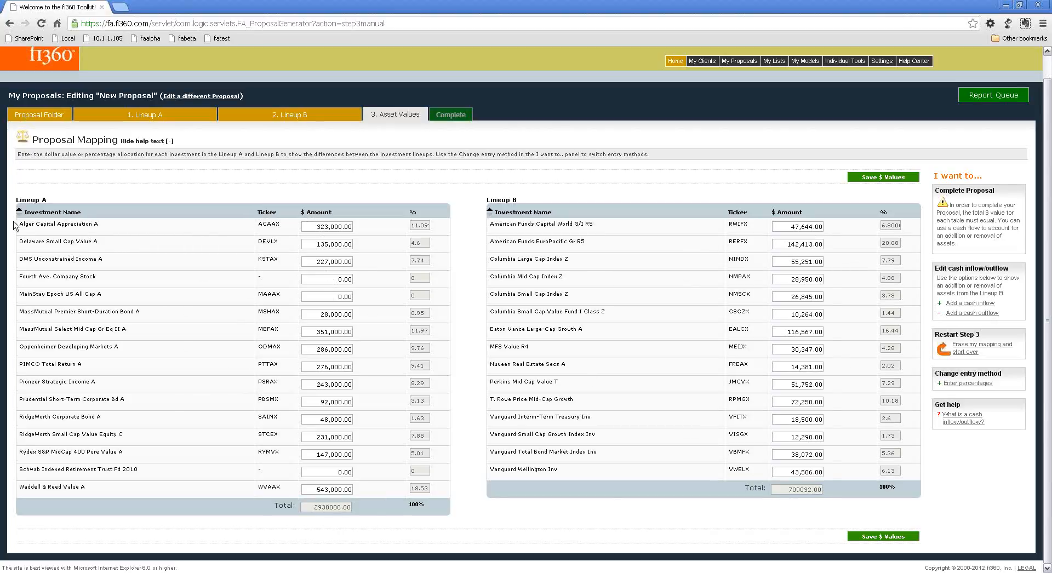
# Sort Lineup B by investment name in descending order and switch the entry method to percentages.
pyautogui.click(606, 214)
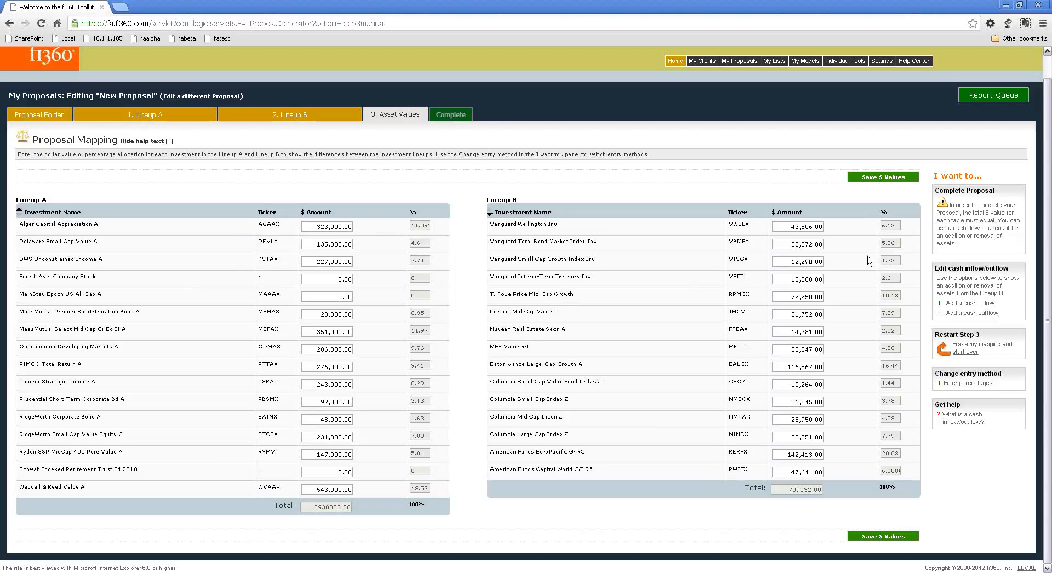
pyautogui.click(967, 383)
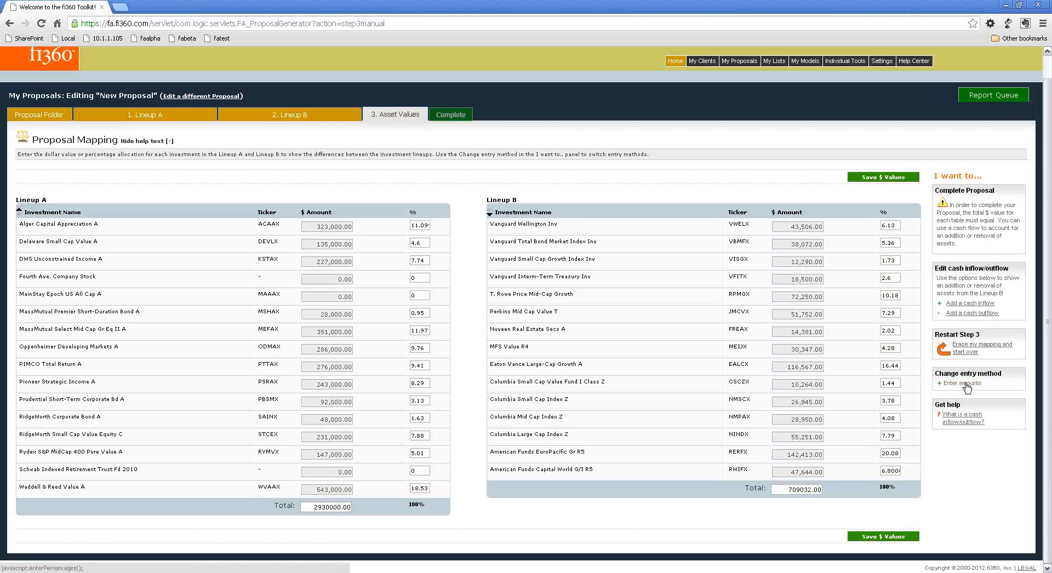
pyautogui.click(966, 383)
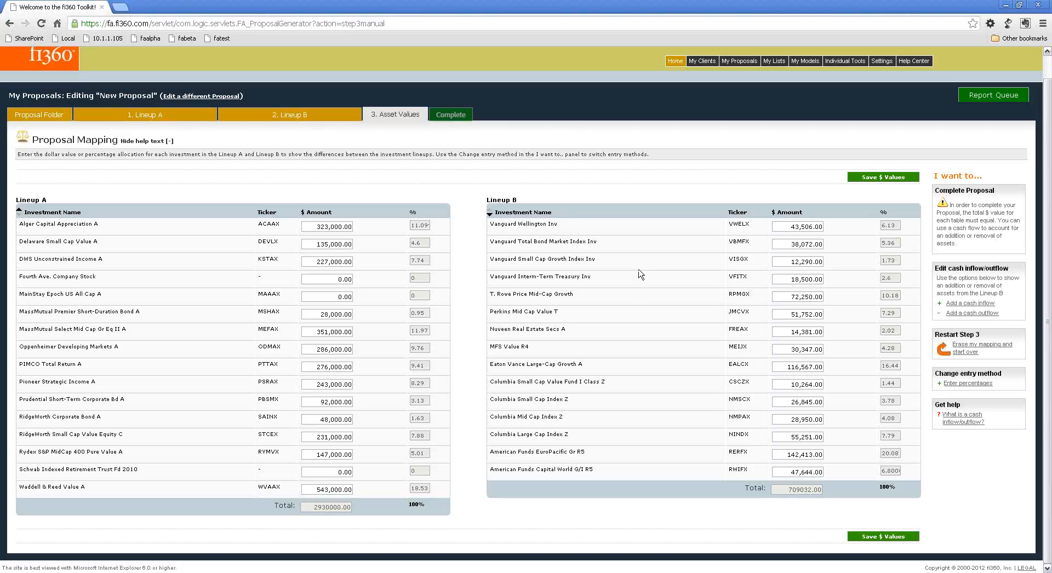
pyautogui.click(955, 383)
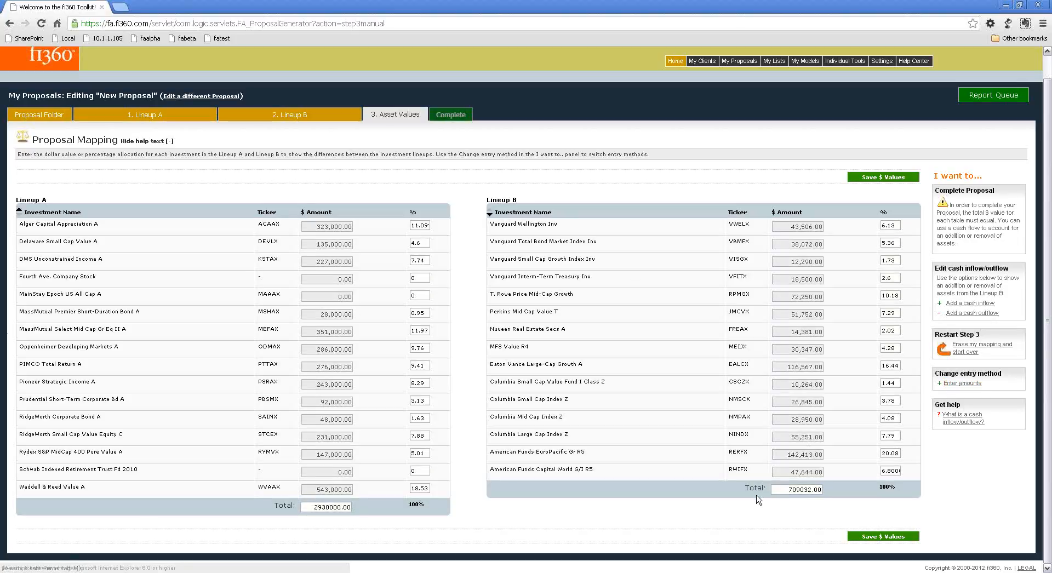
# Set the total dollar amount of Lineup B to 2930000.
pyautogui.moveTo(773, 489); pyautogui.dragTo(873, 481)
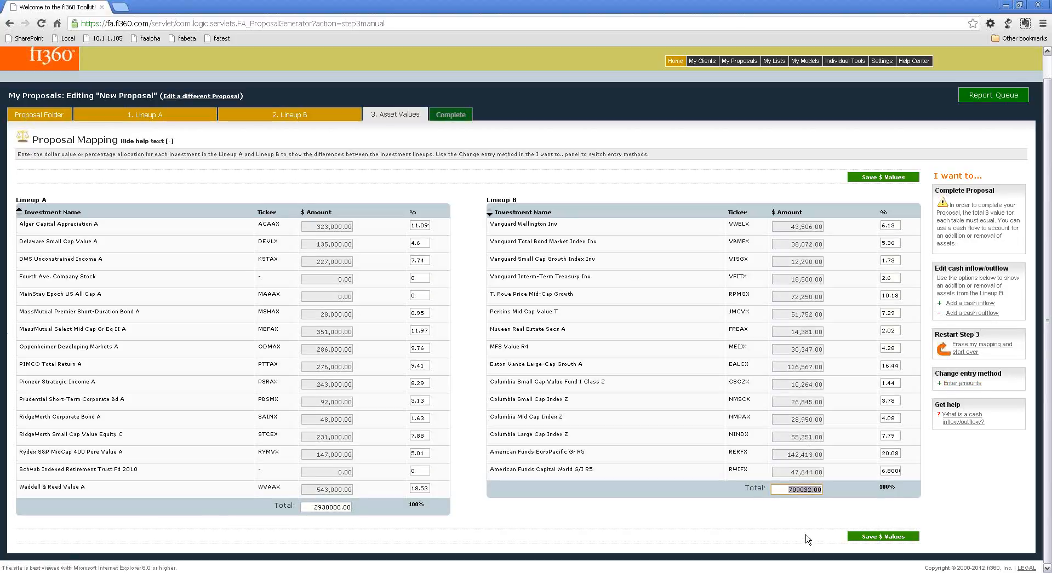
pyautogui.write('2930000')
pyautogui.press('Tab')
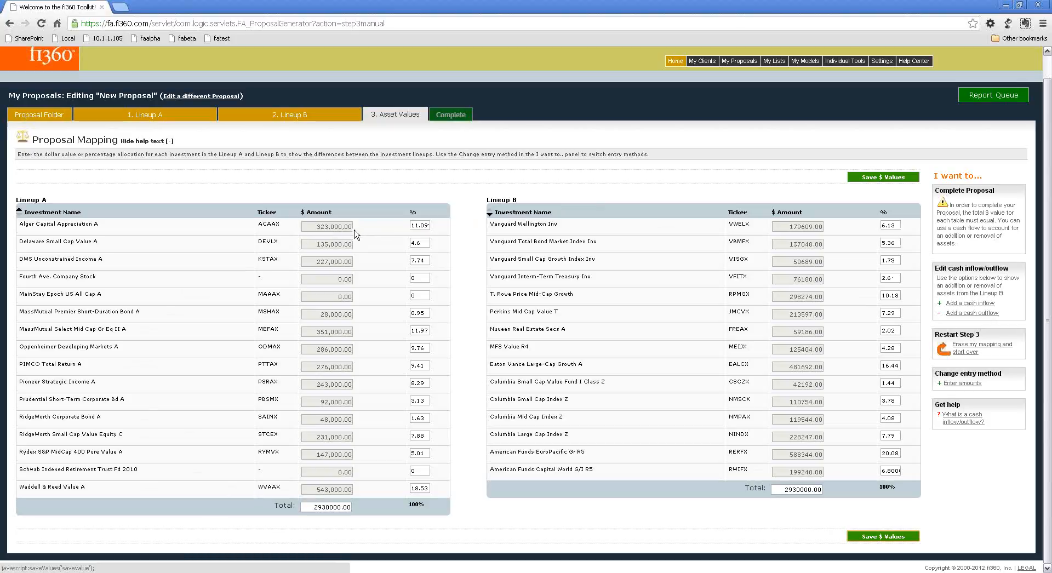
# Set Lineup B percentages to 5 from Vanguard Wellington Inv through Columbia Small Cap Index Z, and to 10 for the remaining investments.
pyautogui.click(884, 223)
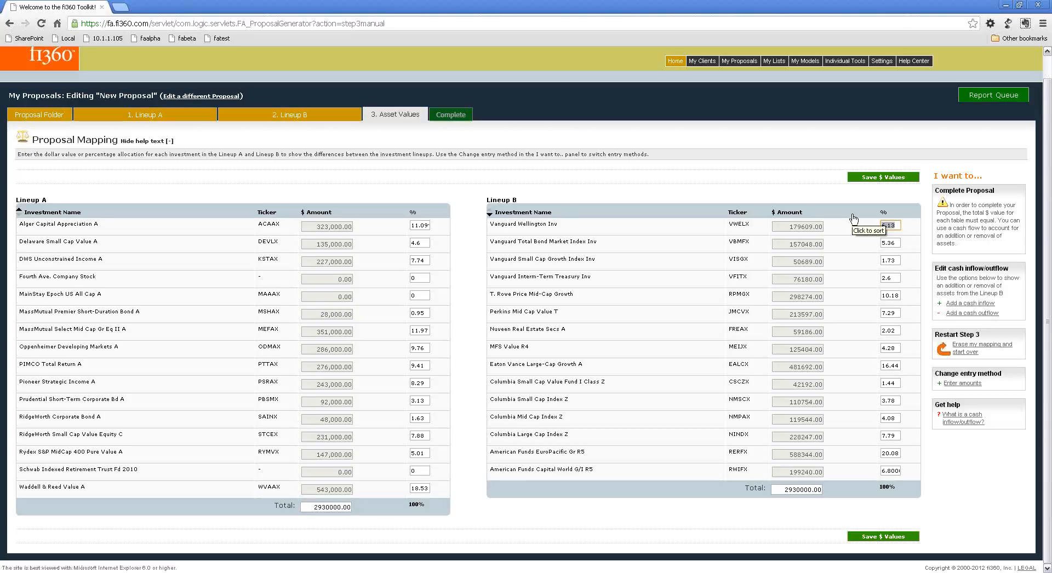
pyautogui.write('5\t5\t5\t5\t5\t5\t5\t5\t5\t5\t5')
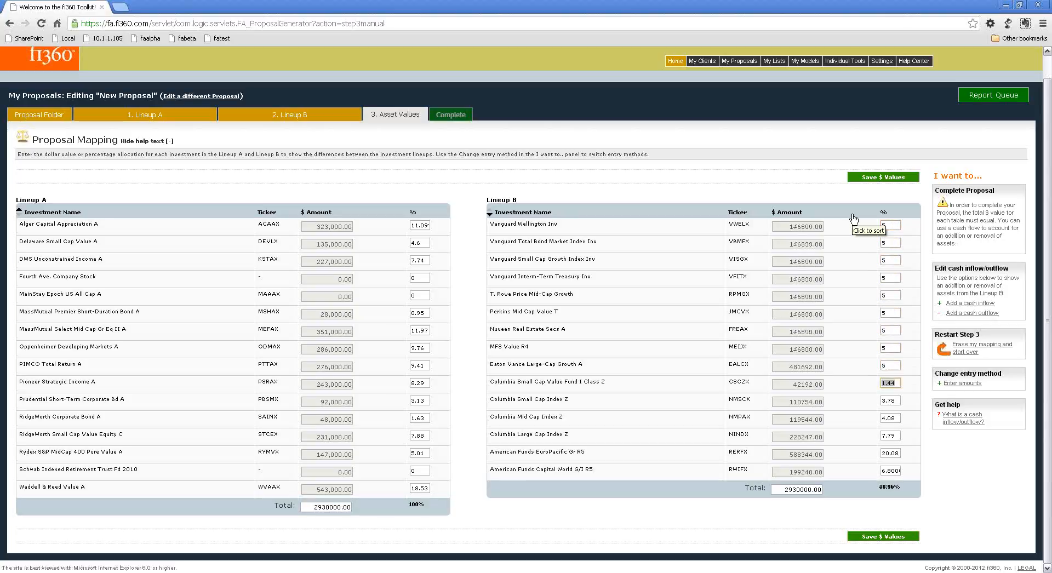
pyautogui.press('Tab')
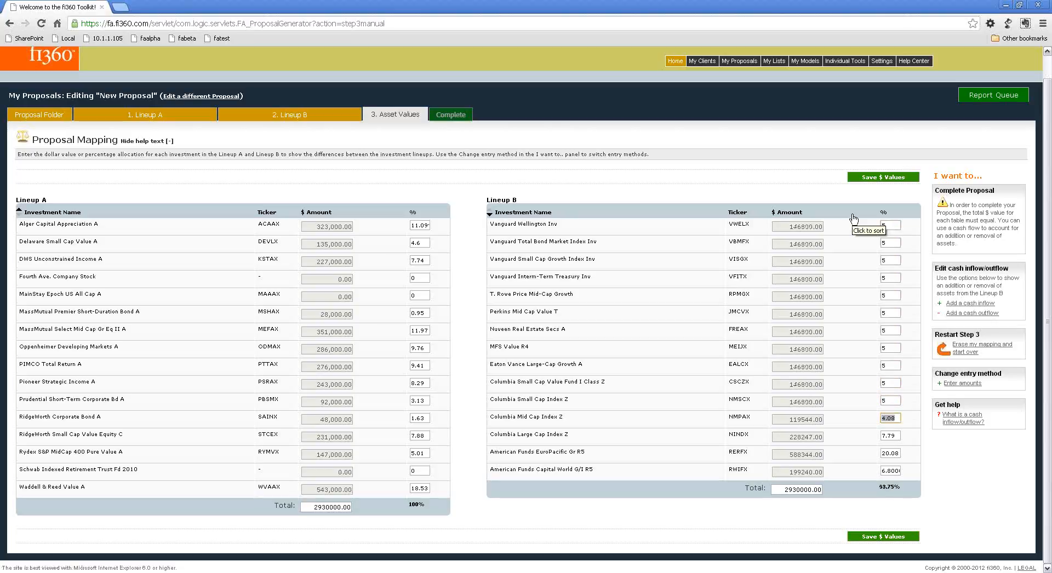
pyautogui.write('10\t10\t10\t')
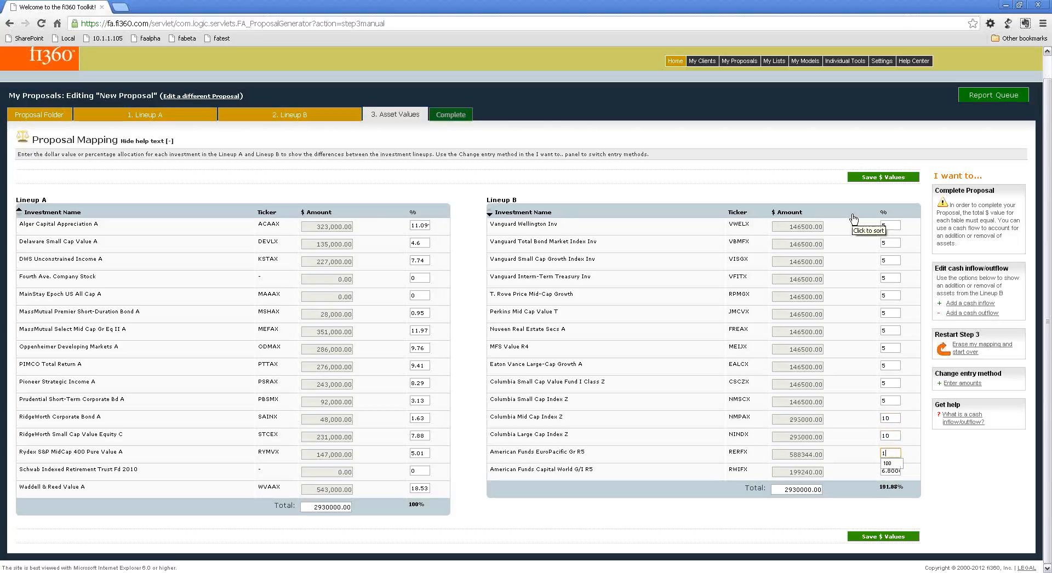
pyautogui.write('10')
pyautogui.press('Tab')
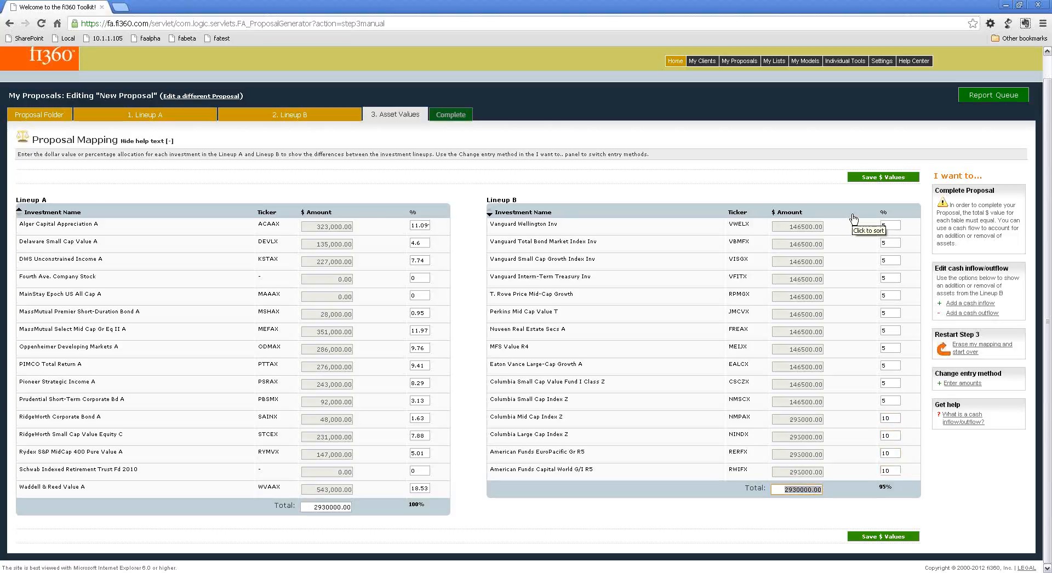
# Set the Columbia Small Cap Index Z percentage in Lineup B to 10 and save the values.
pyautogui.hotkey('shift', 'Tab')
pyautogui.hotkey('shift', 'Tab')
pyautogui.hotkey('shift', 'Tab')
pyautogui.hotkey('shift', 'Tab')
pyautogui.hotkey('shift', 'Tab')
pyautogui.write('10')
pyautogui.press('Tab')
pyautogui.click(868, 266)
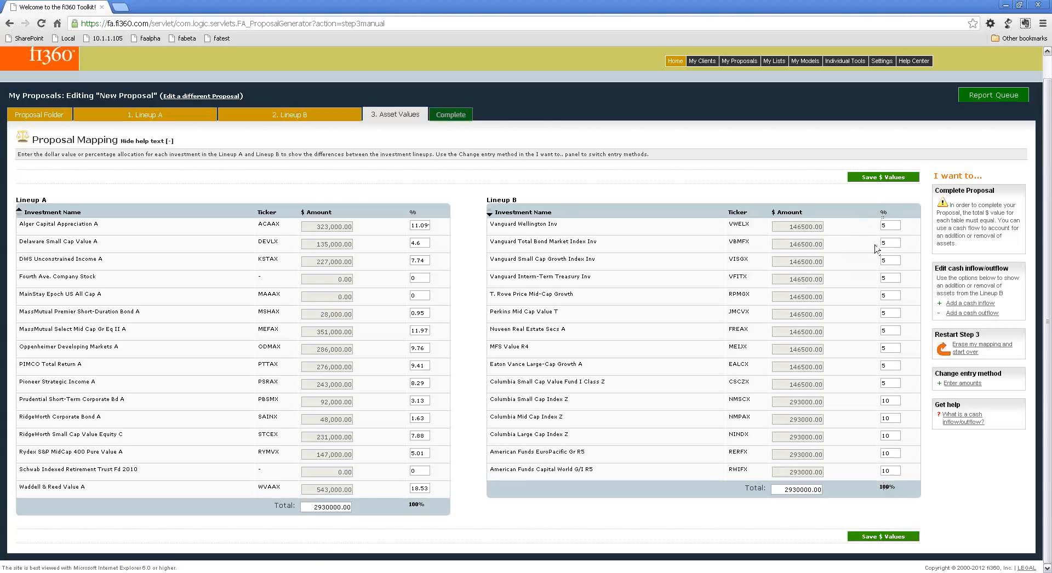
pyautogui.click(883, 177)
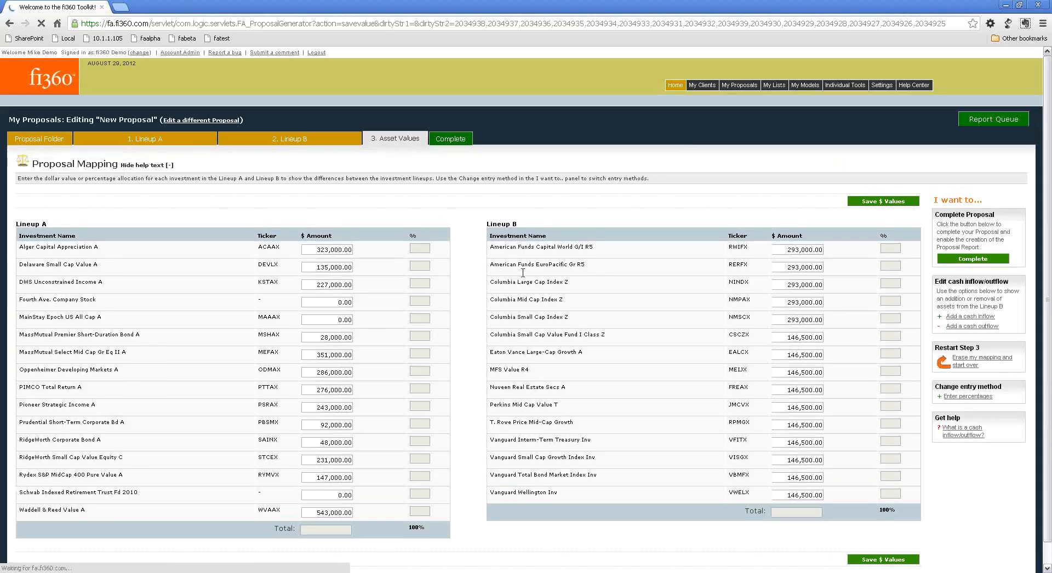
pyautogui.scroll(-1, 611, 305)
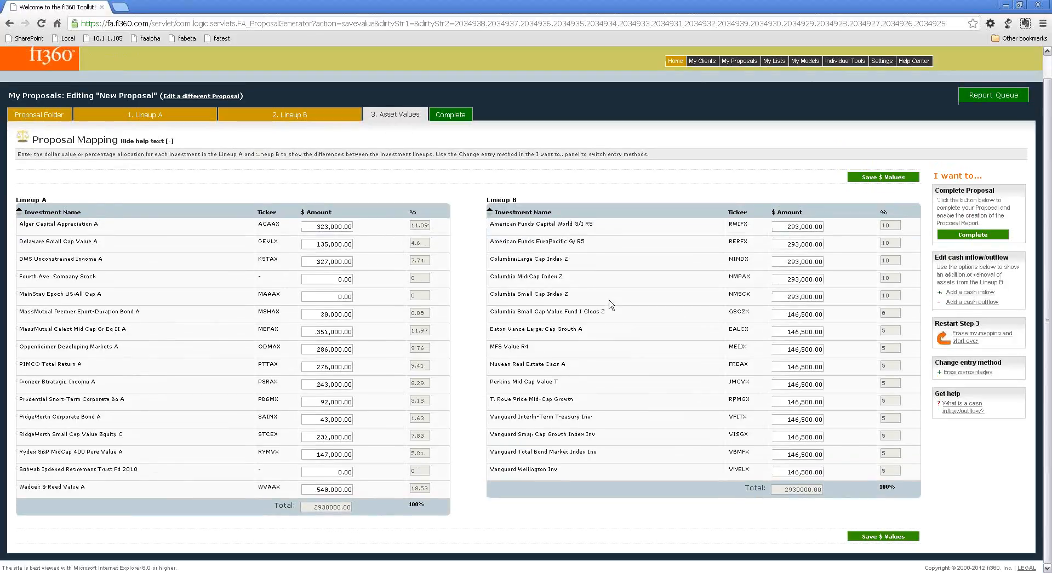
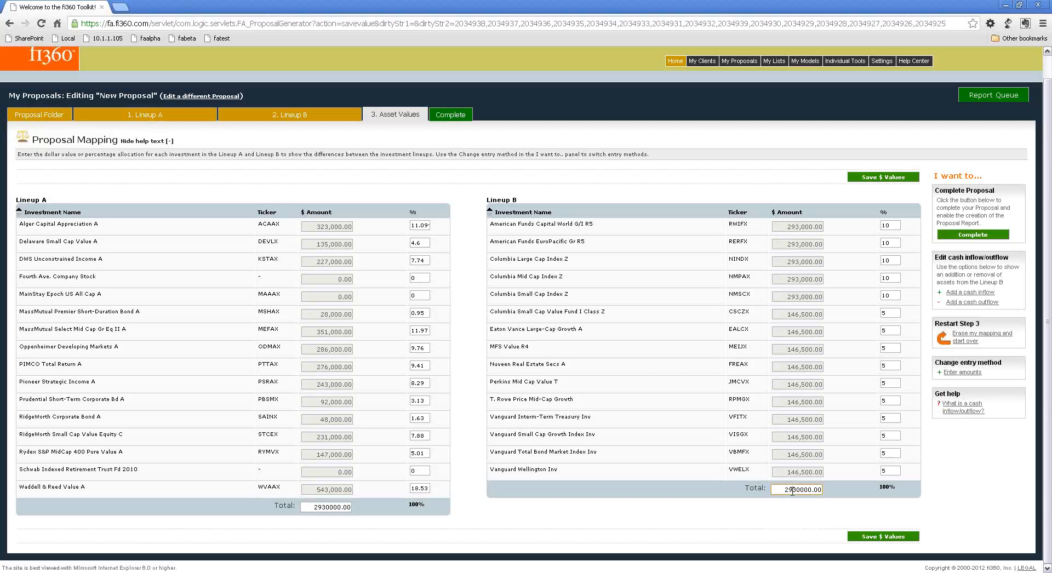
# Set the total dollar amount of Lineup B to 2900000 and save the values.
pyautogui.write('0')
pyautogui.click(709, 470)
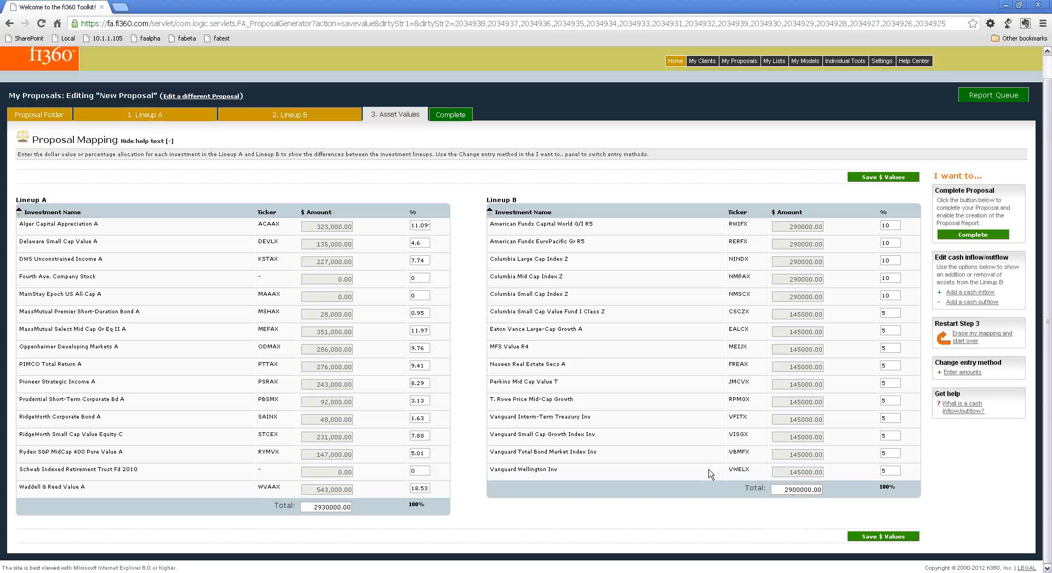
pyautogui.click(881, 178)
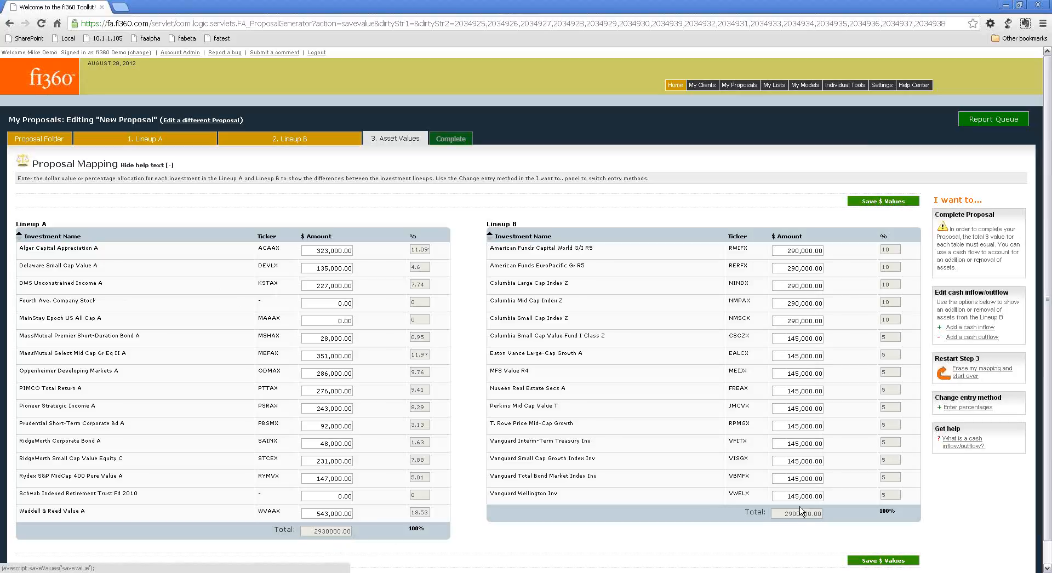
# Switch to percentage entry, set the Lineup B total to 2930000 and save, completing the proposal.
pyautogui.click(969, 408)
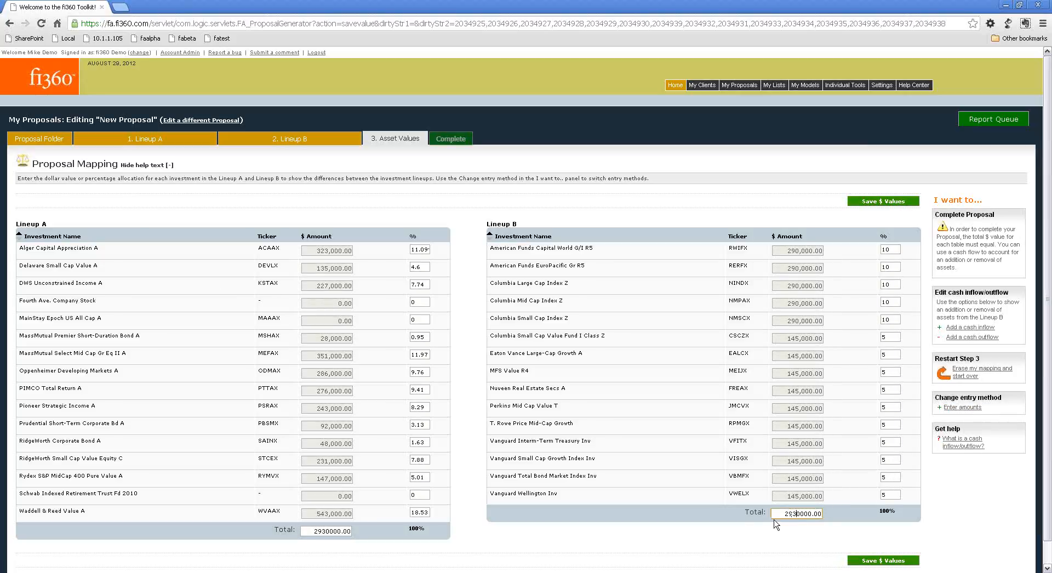
pyautogui.click(883, 201)
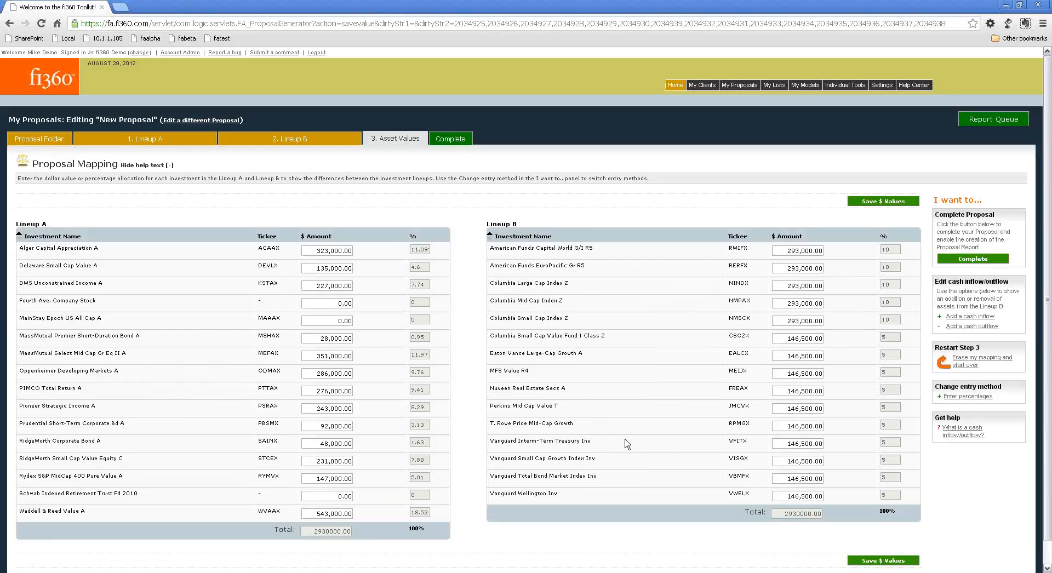
pyautogui.click(455, 143)
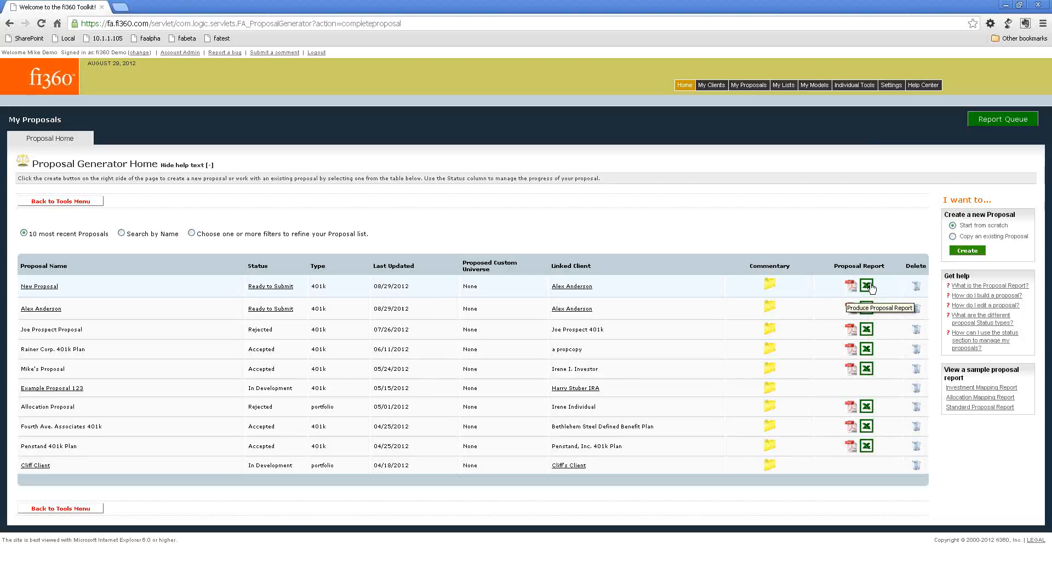
# Reopen New Proposal's asset values, save American Funds Capital World G/I R5 in Lineup B as 290,000, and return to the proposal list.
pyautogui.click(52, 286)
pyautogui.click(558, 324)
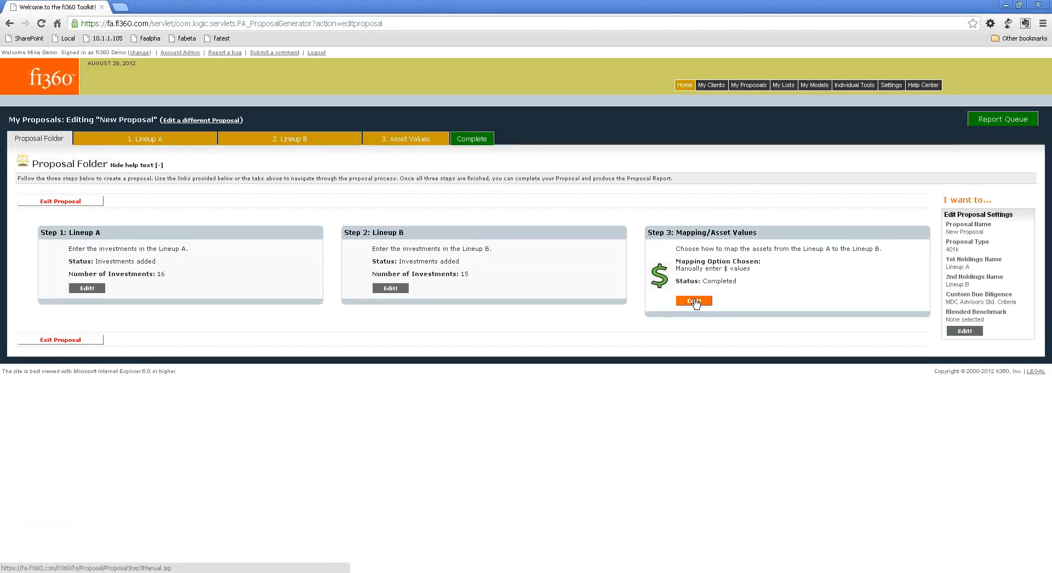
pyautogui.click(694, 301)
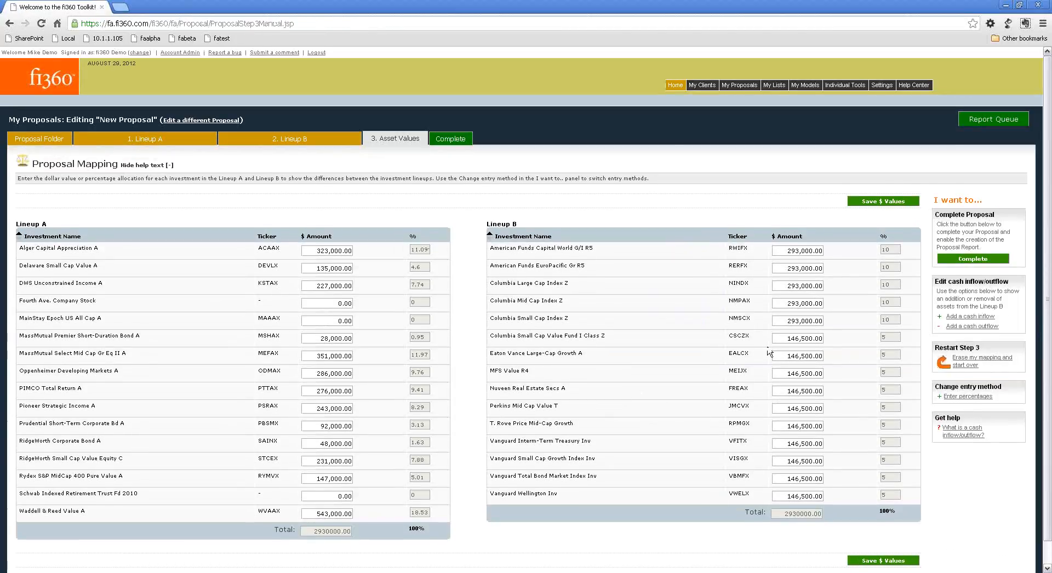
pyautogui.click(794, 251)
pyautogui.click(863, 201)
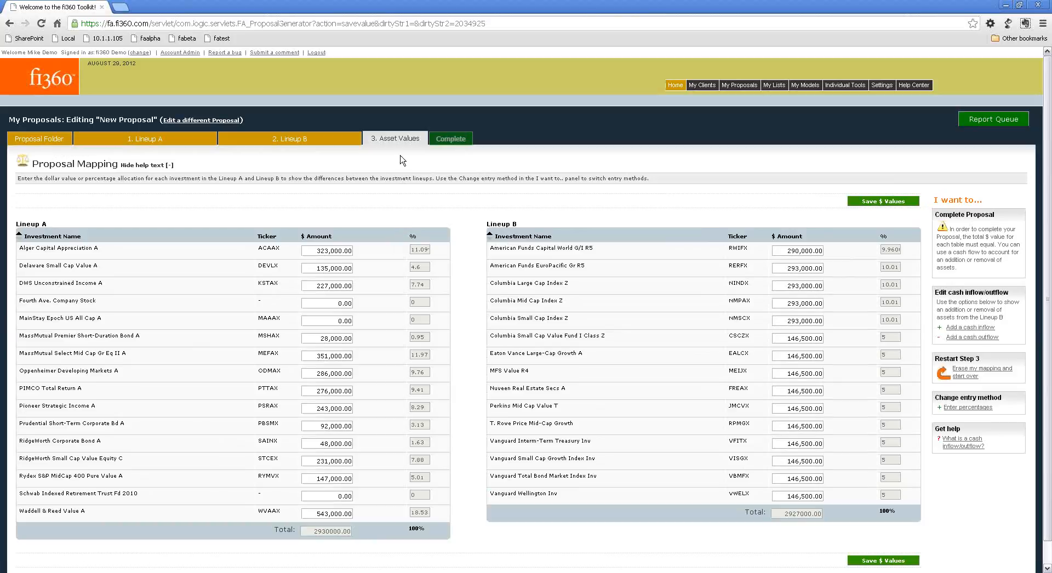
pyautogui.click(212, 120)
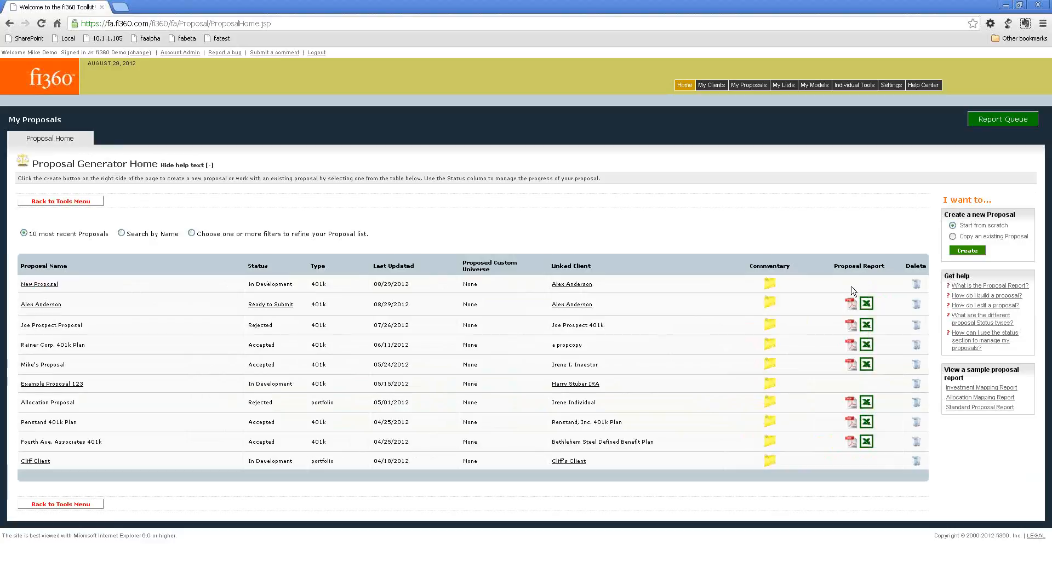
# Reopen New Proposal's asset values, set American Funds Capital World G/I R5 to 293,000 and save, completing the proposal.
pyautogui.click(39, 285)
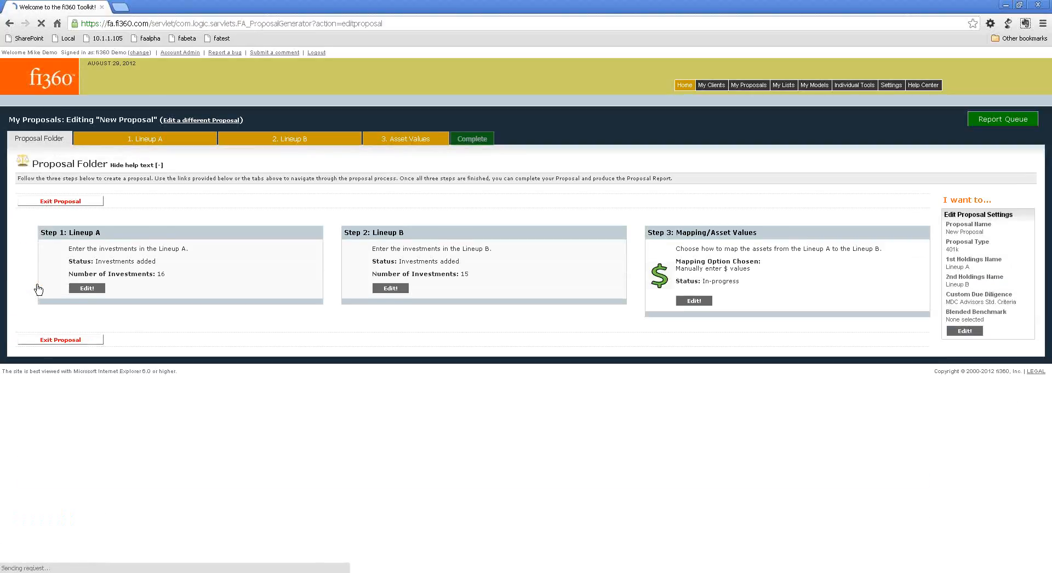
pyautogui.click(681, 303)
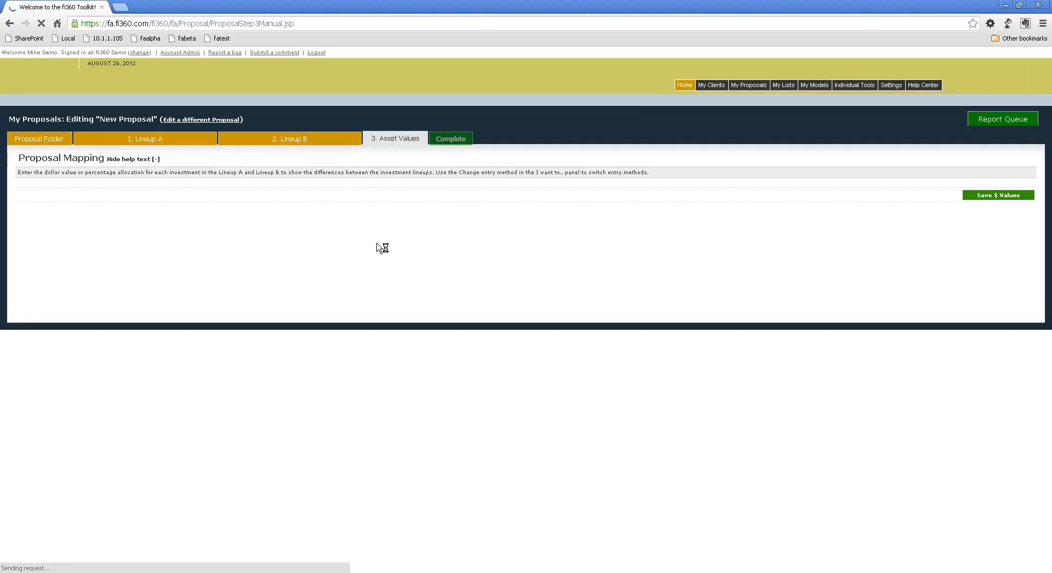
pyautogui.click(797, 250)
pyautogui.write('3,000.00')
pyautogui.click(712, 247)
pyautogui.click(880, 202)
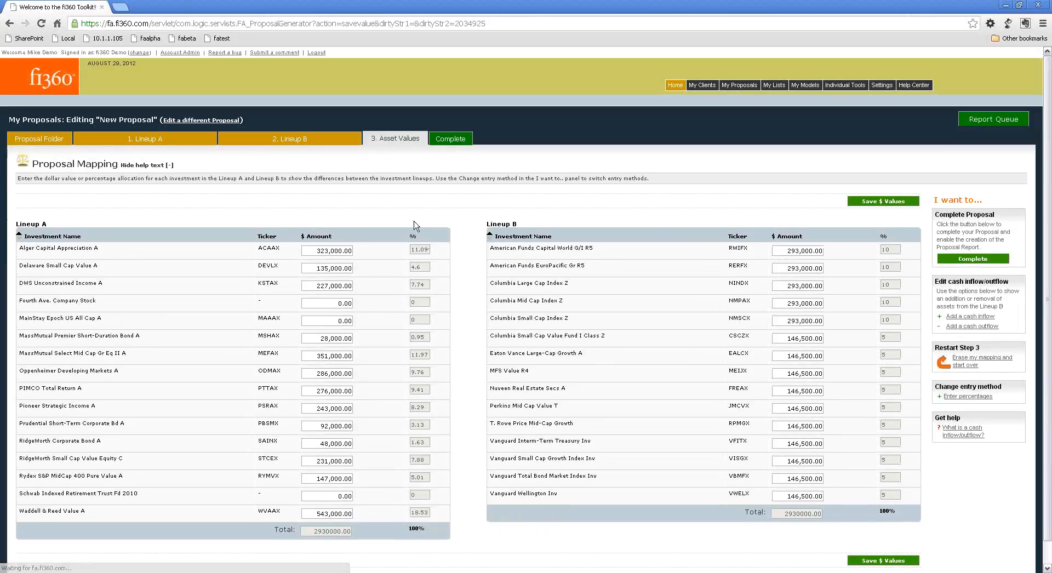
pyautogui.click(450, 139)
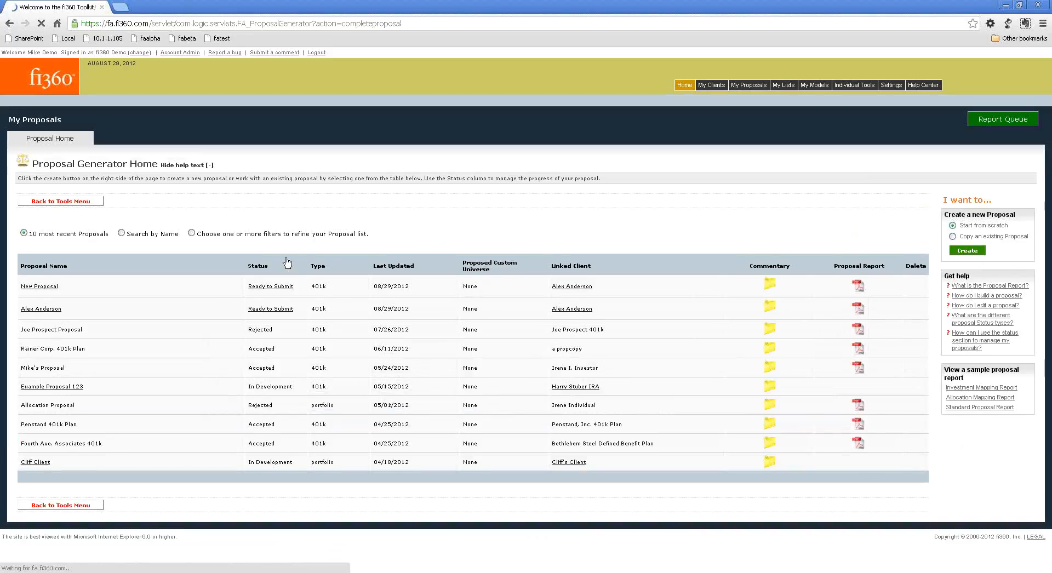
pyautogui.rightClick(289, 259)
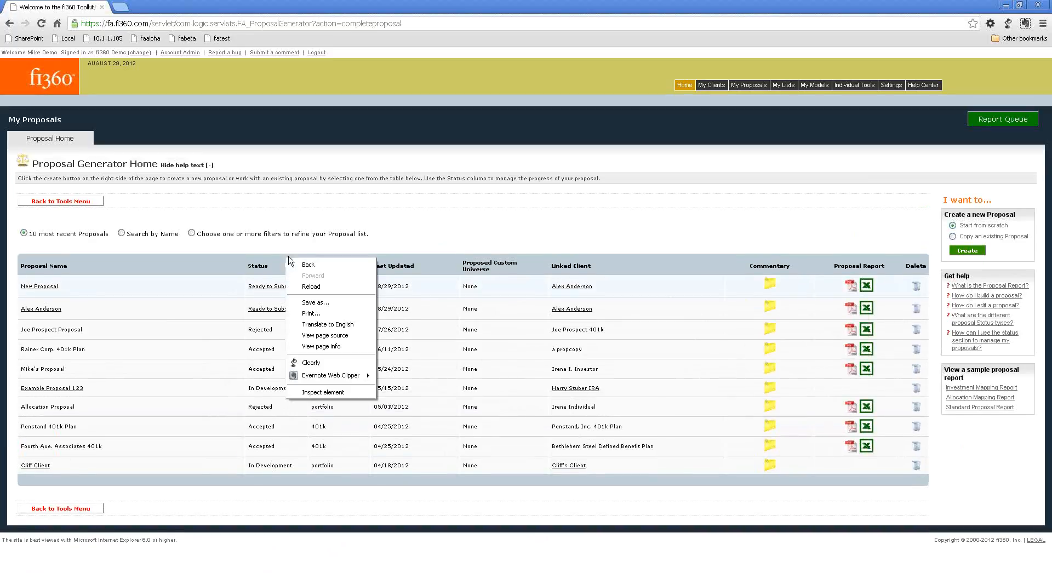
pyautogui.click(415, 225)
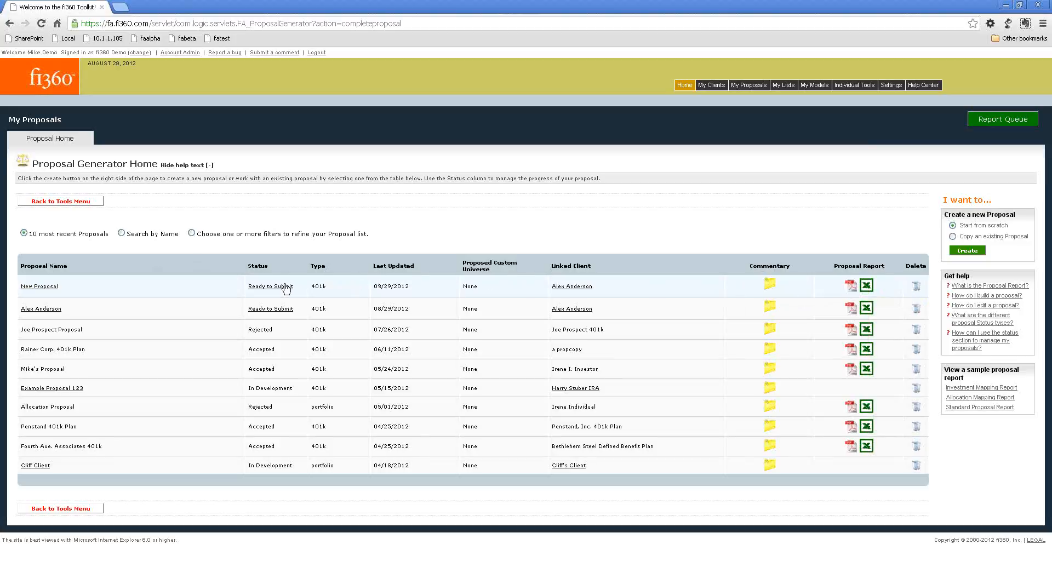
# Open New Proposal's commentary and save "Executive summary commentary" as its Executive Summary text.
pyautogui.click(770, 286)
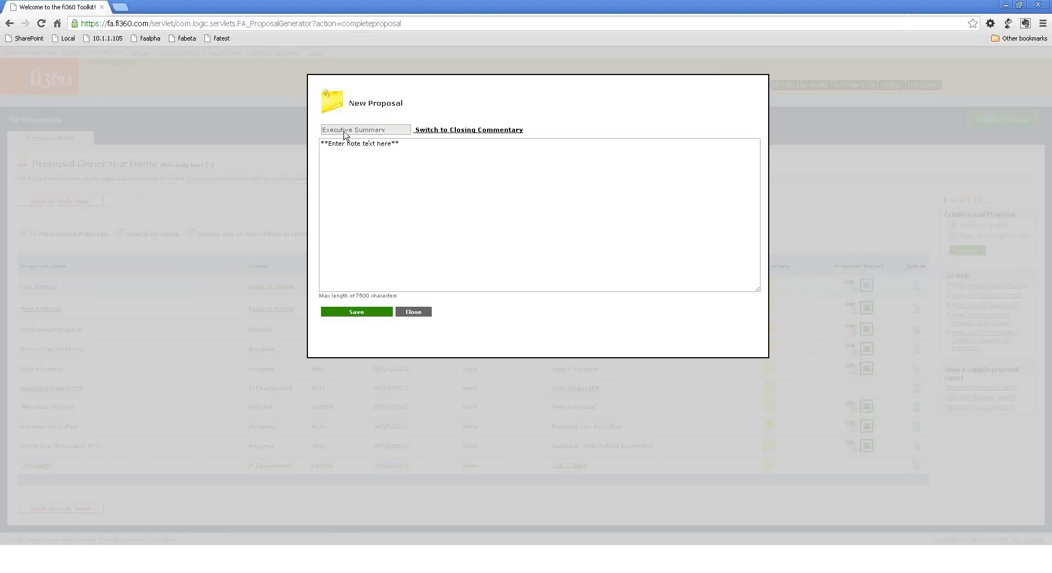
pyautogui.moveTo(446, 144); pyautogui.dragTo(302, 146)
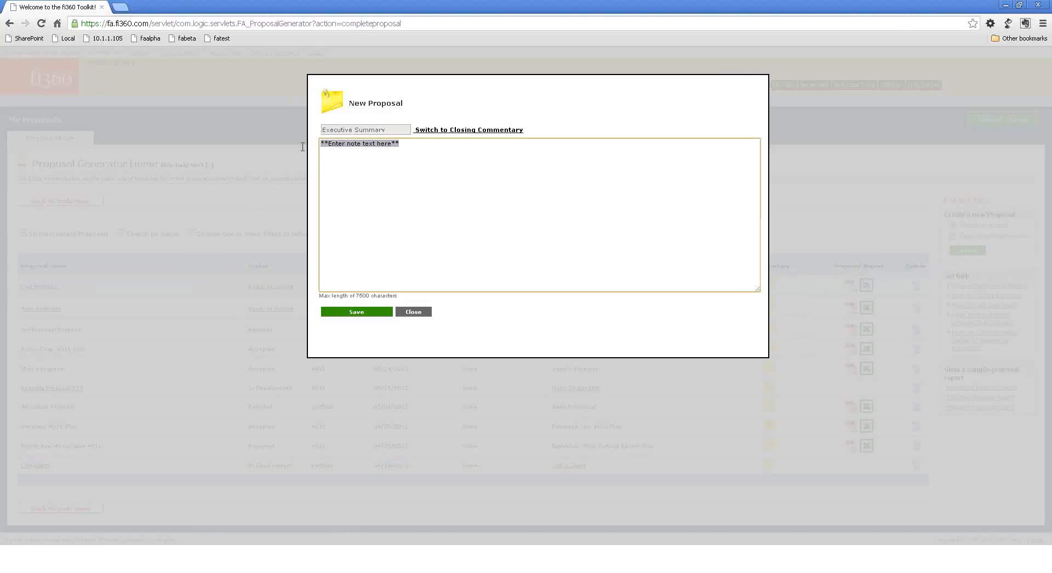
pyautogui.click(464, 132)
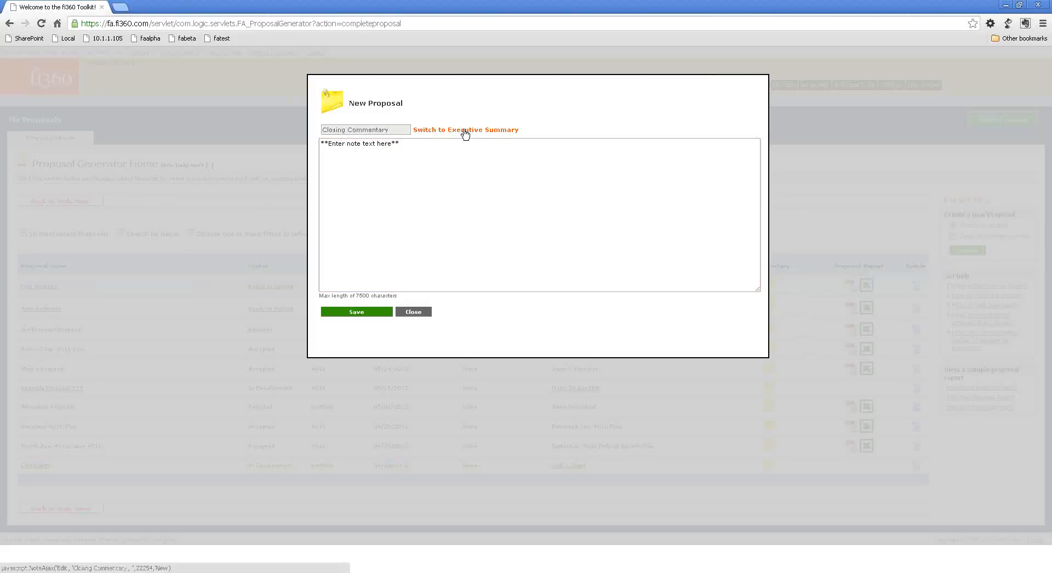
pyautogui.click(450, 131)
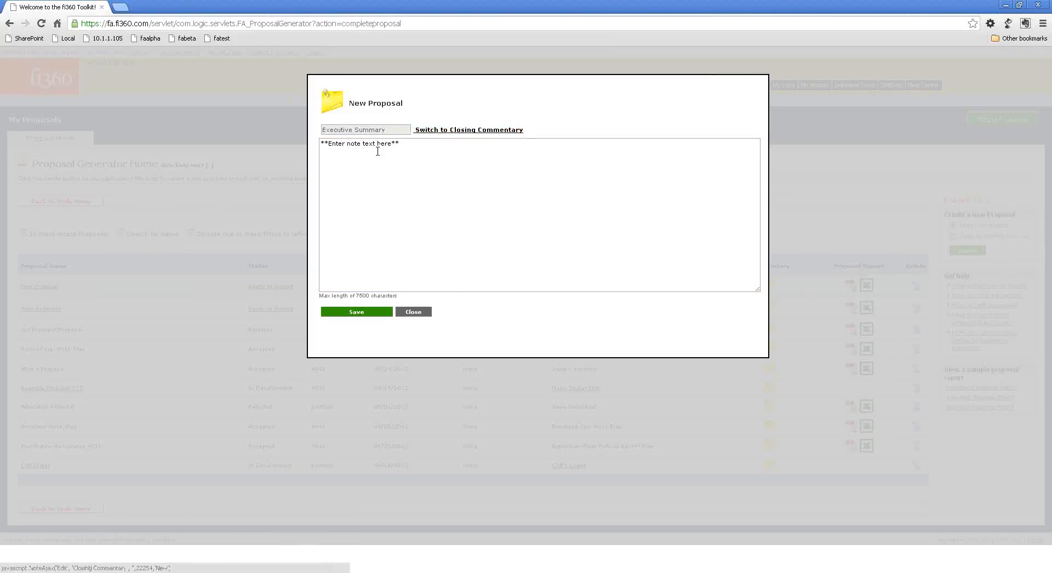
pyautogui.moveTo(427, 144); pyautogui.dragTo(244, 221)
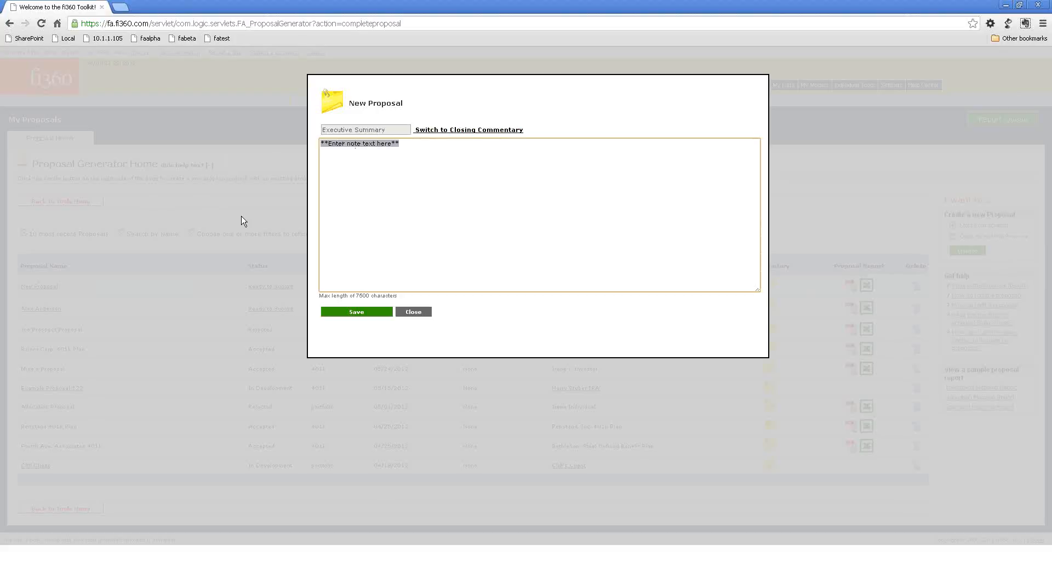
pyautogui.write('eX')
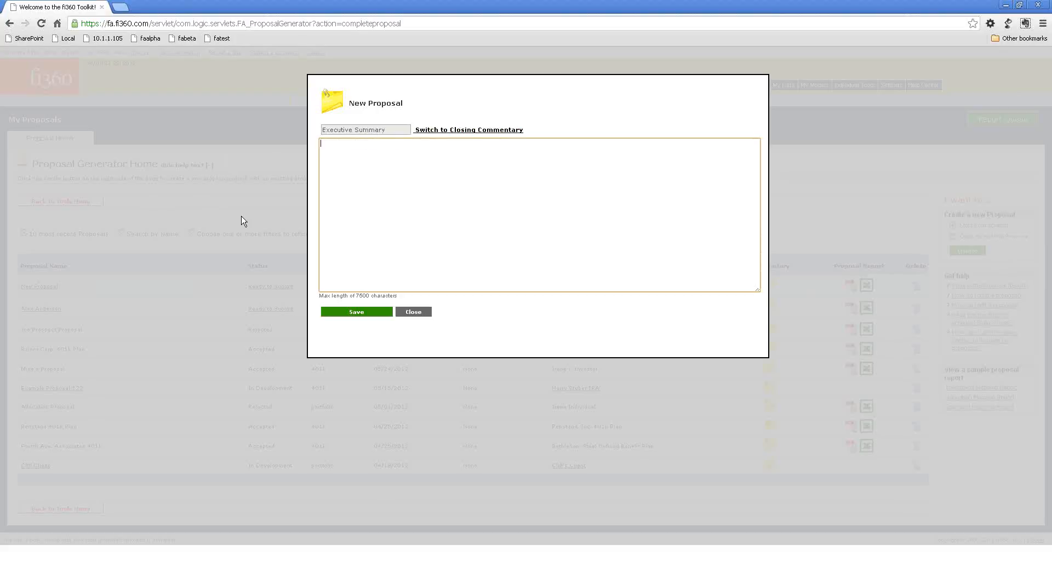
pyautogui.write('cecutive summary')
pyautogui.rightClick(335, 143)
pyautogui.click(348, 153)
pyautogui.click(354, 316)
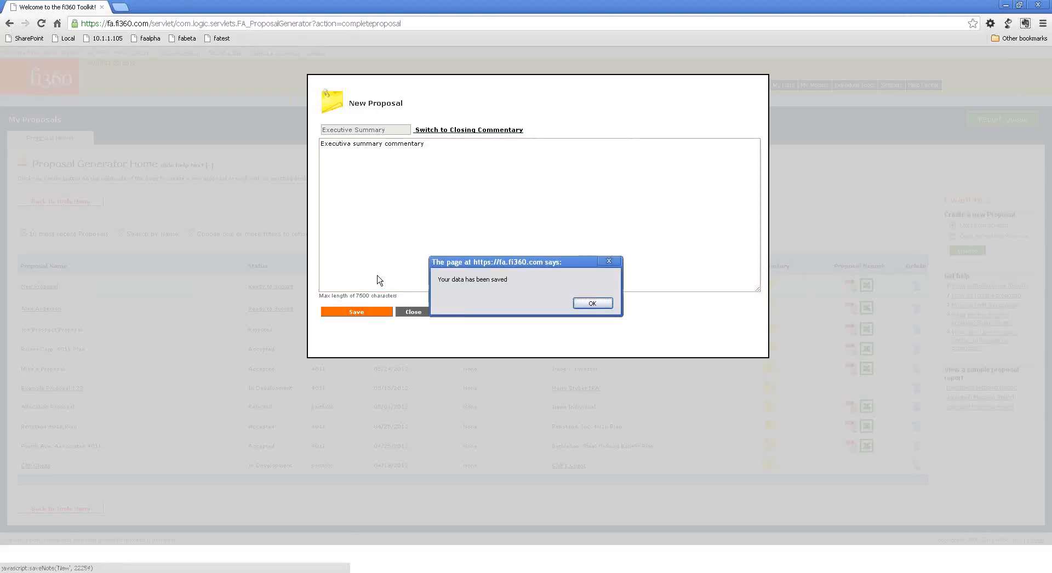
pyautogui.click(598, 305)
# Save "Closing commentary" as New Proposal's Closing Commentary text and close the commentary editor.
pyautogui.click(477, 131)
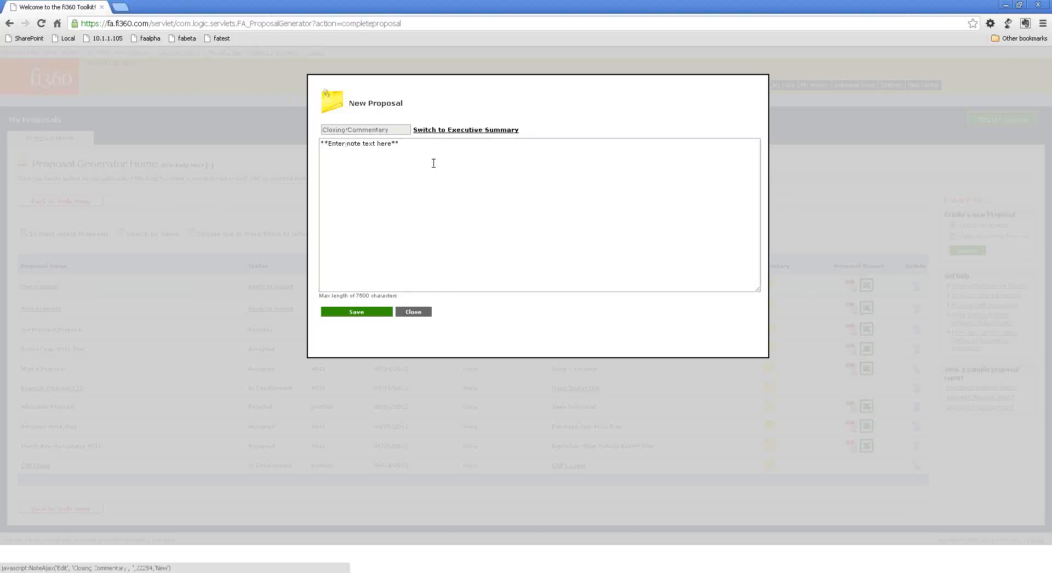
pyautogui.click(422, 148)
pyautogui.write('Closing commentary')
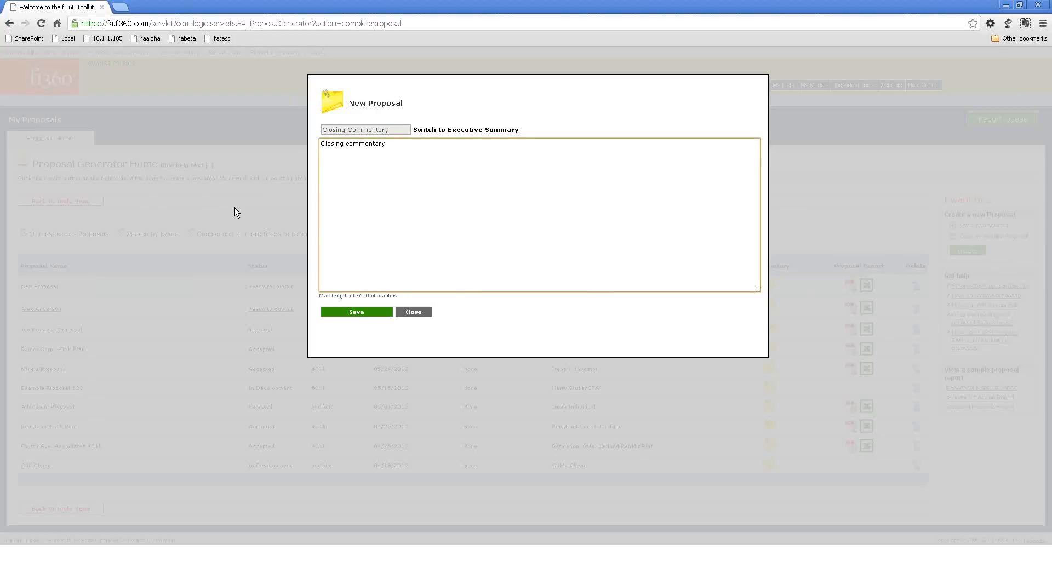
pyautogui.click(352, 312)
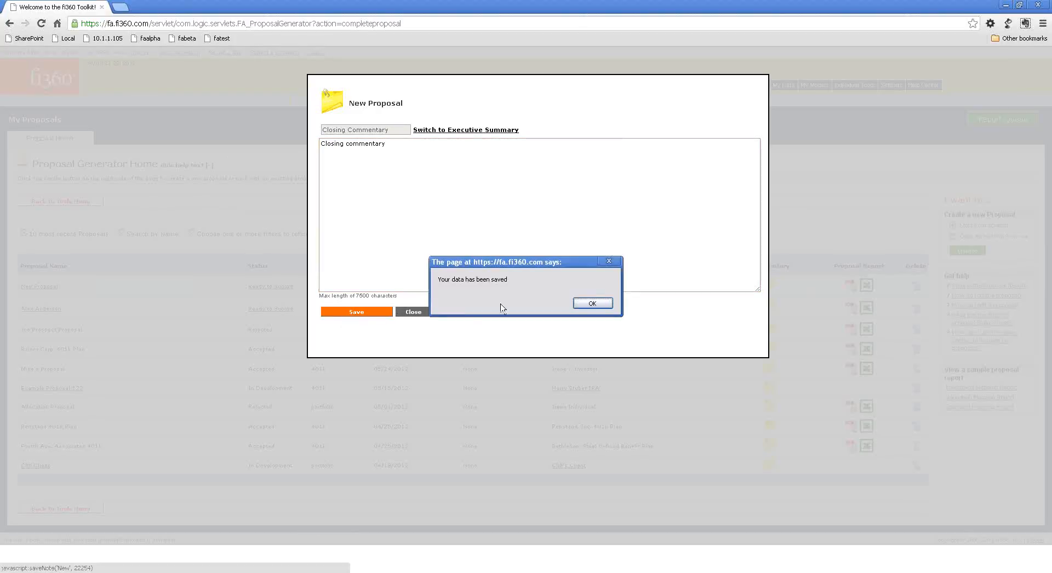
pyautogui.click(595, 305)
pyautogui.click(352, 312)
pyautogui.click(601, 302)
pyautogui.click(408, 313)
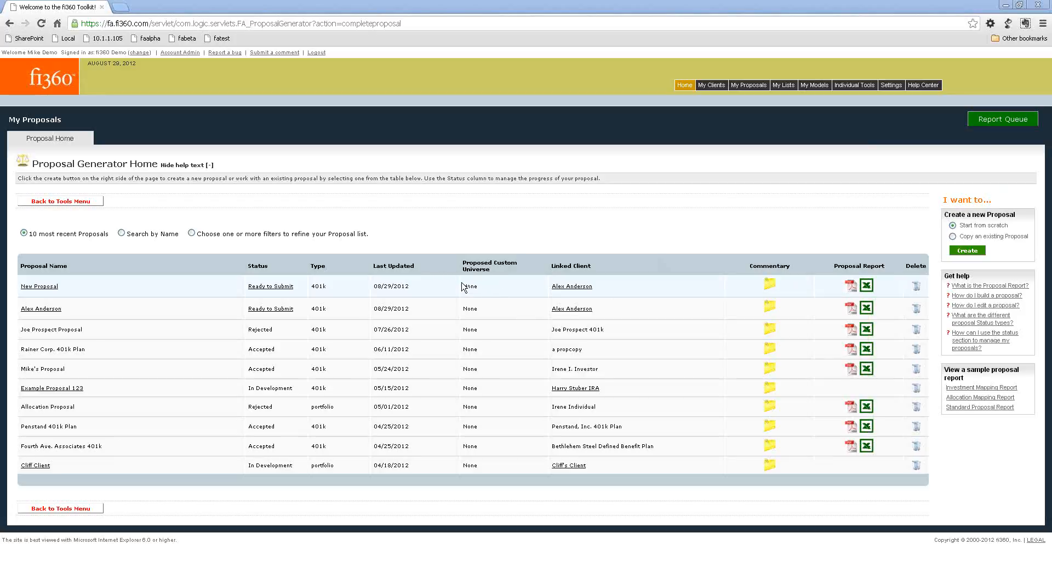
# In New Proposal's PDF report options, enable Page Numbers, Cover Page, Cover Page Disclosure, Logo on Cover, Back Page Disclosure and Client Name on Top.
pyautogui.click(849, 285)
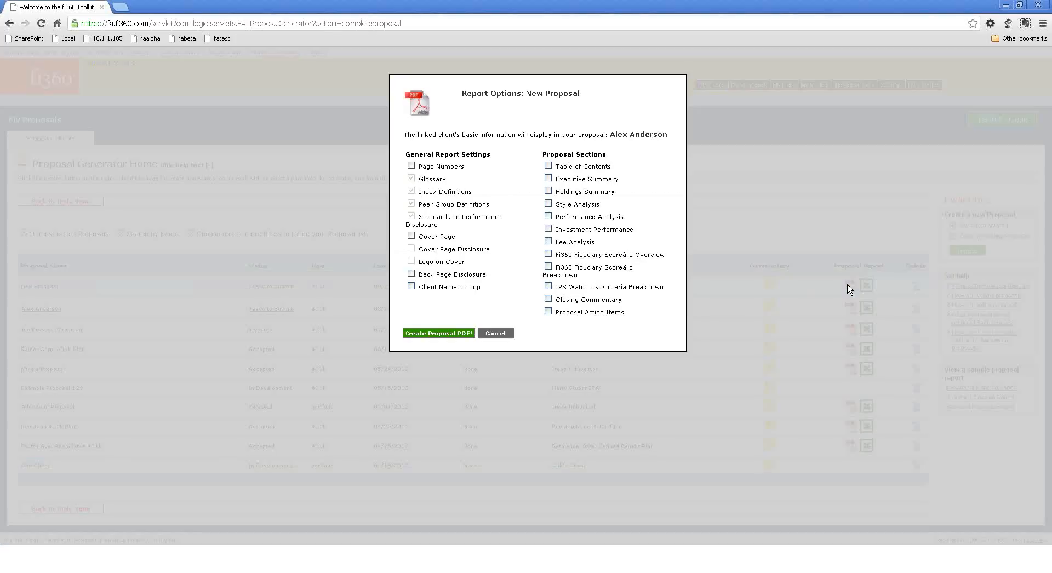
pyautogui.click(412, 166)
pyautogui.click(411, 236)
pyautogui.click(411, 249)
pyautogui.click(410, 262)
pyautogui.click(410, 274)
pyautogui.click(412, 287)
pyautogui.moveTo(423, 250); pyautogui.dragTo(487, 250)
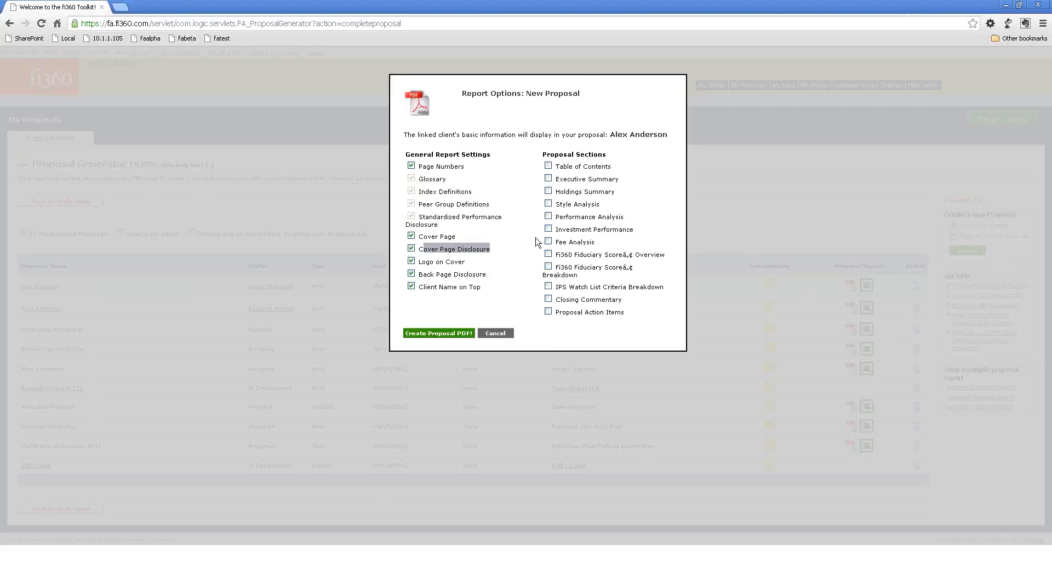
# Include the proposal sections from Table of Contents through Proposal Action Items and create the proposal PDF.
pyautogui.click(548, 167)
pyautogui.click(548, 180)
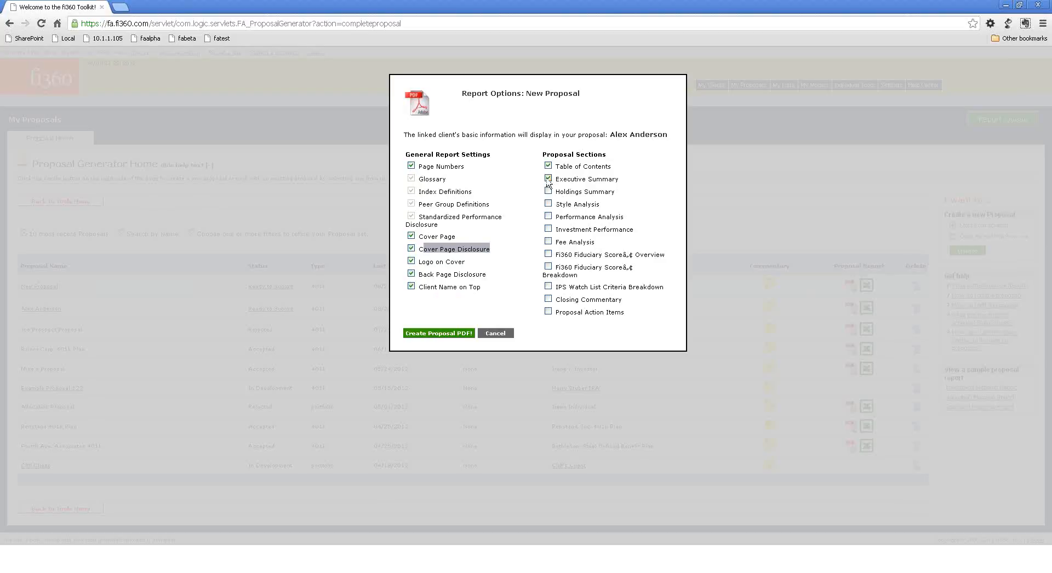
pyautogui.click(548, 205)
pyautogui.click(548, 217)
pyautogui.click(548, 229)
pyautogui.click(548, 241)
pyautogui.click(548, 254)
pyautogui.click(548, 266)
pyautogui.click(549, 286)
pyautogui.click(548, 287)
pyautogui.click(547, 287)
pyautogui.click(549, 299)
pyautogui.click(548, 312)
pyautogui.click(426, 334)
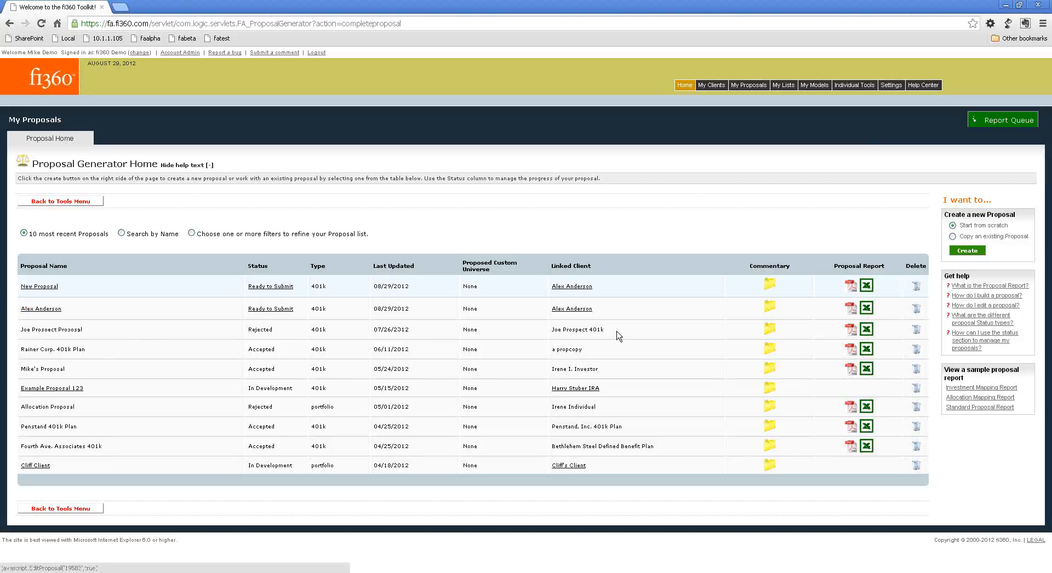
# Export the second listed proposal to Excel, review its Current and Proposed sheets, and close the workbook.
pyautogui.click(866, 310)
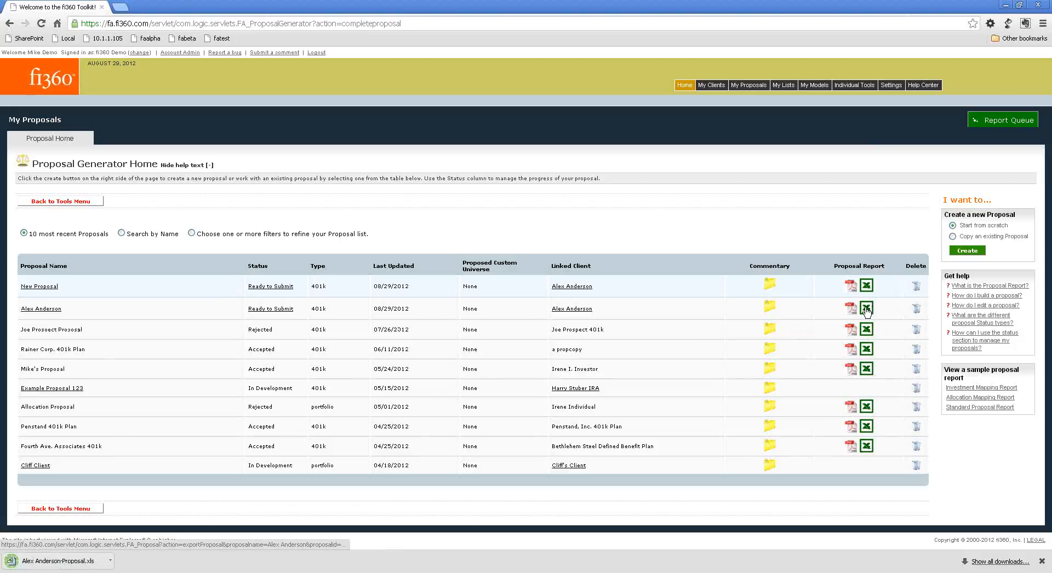
pyautogui.click(44, 561)
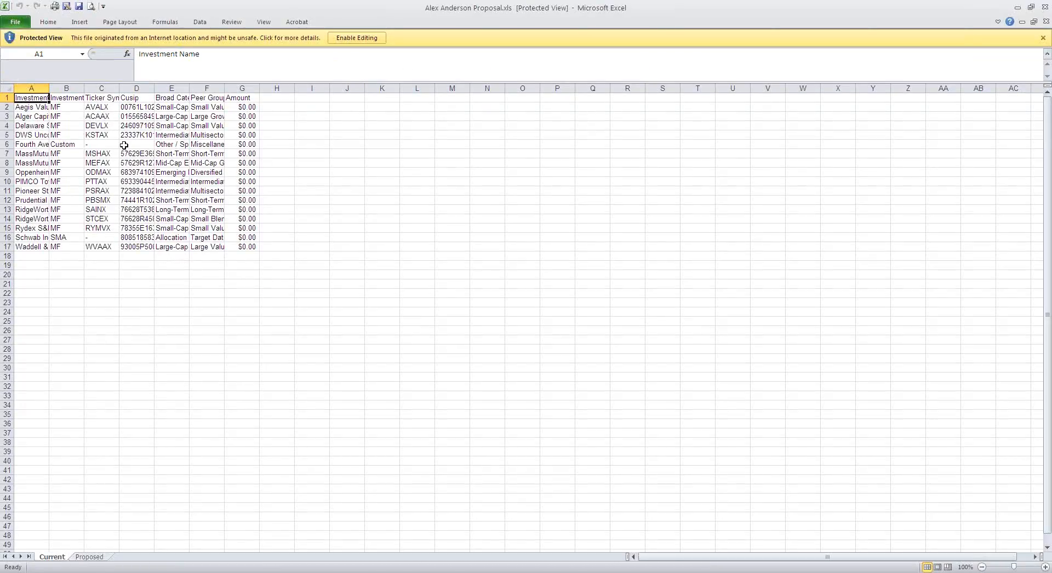
pyautogui.click(90, 557)
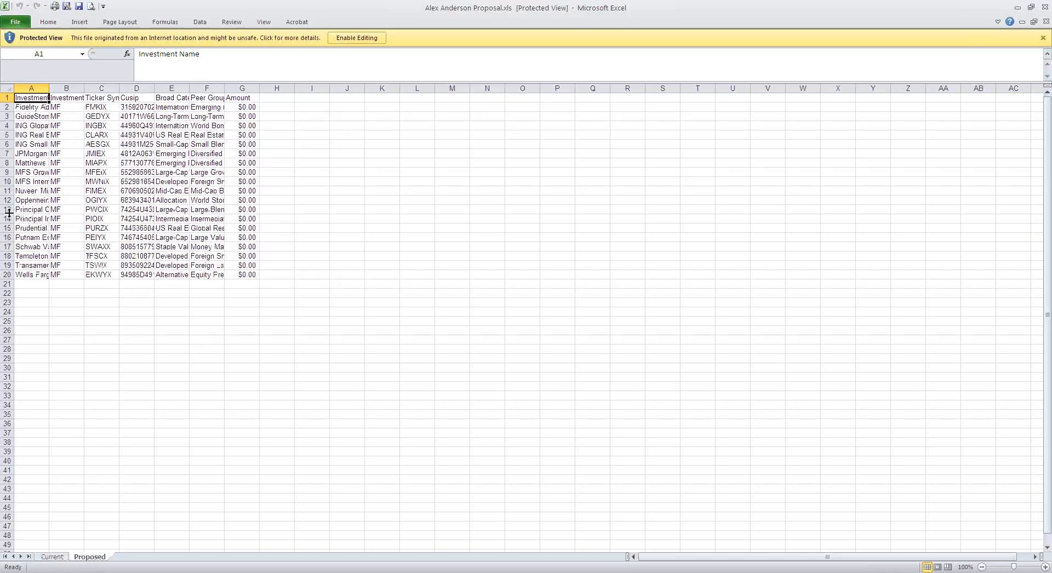
pyautogui.click(62, 557)
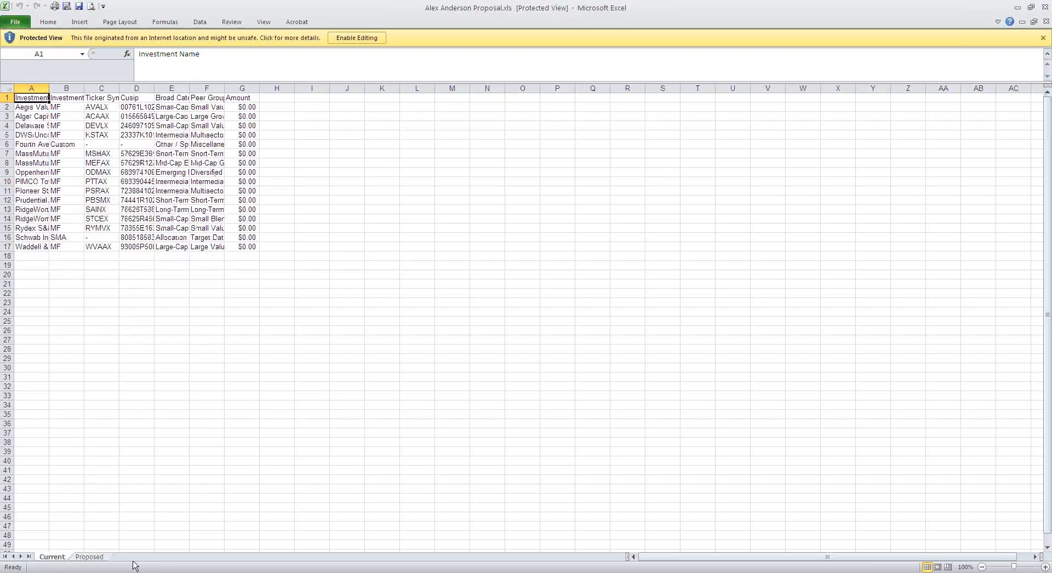
pyautogui.click(1046, 8)
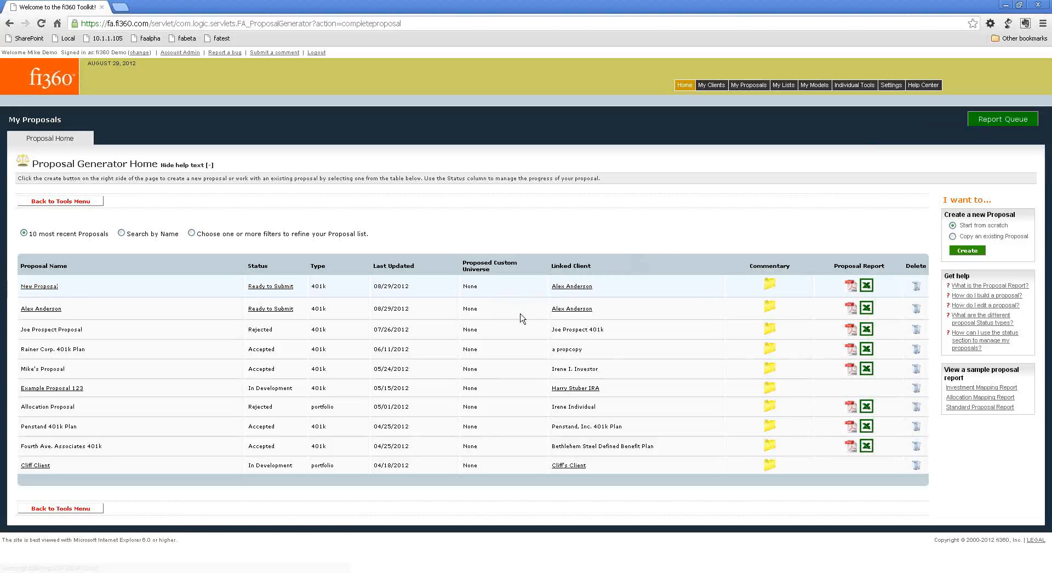
# Change New Proposal's linked client to Avant G. Arde 401k Plan and save the link.
pyautogui.click(567, 288)
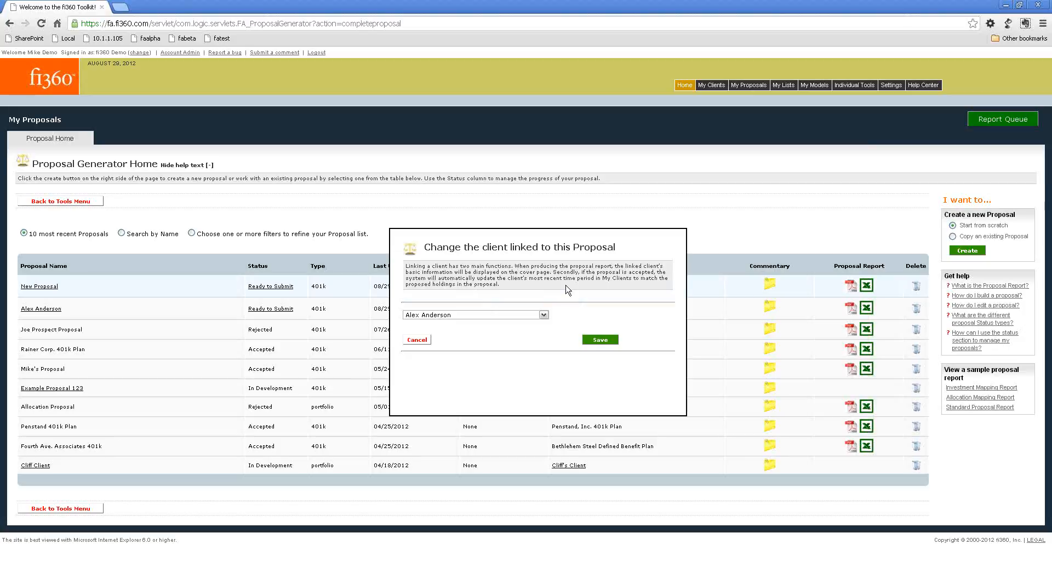
pyautogui.click(514, 315)
pyautogui.scroll(-10, 499, 349)
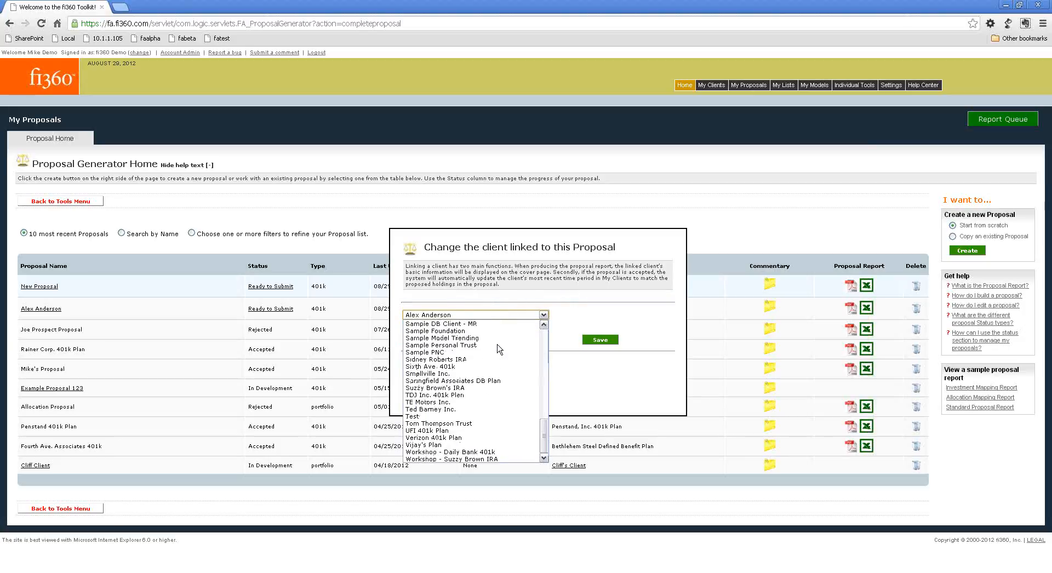
pyautogui.scroll(10, 495, 348)
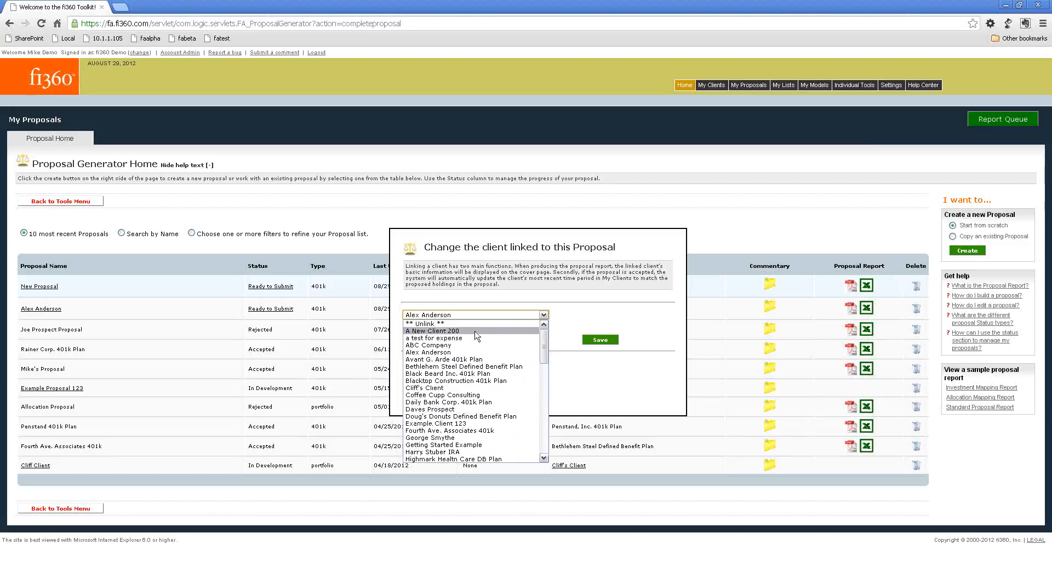
pyautogui.click(461, 359)
pyautogui.click(586, 340)
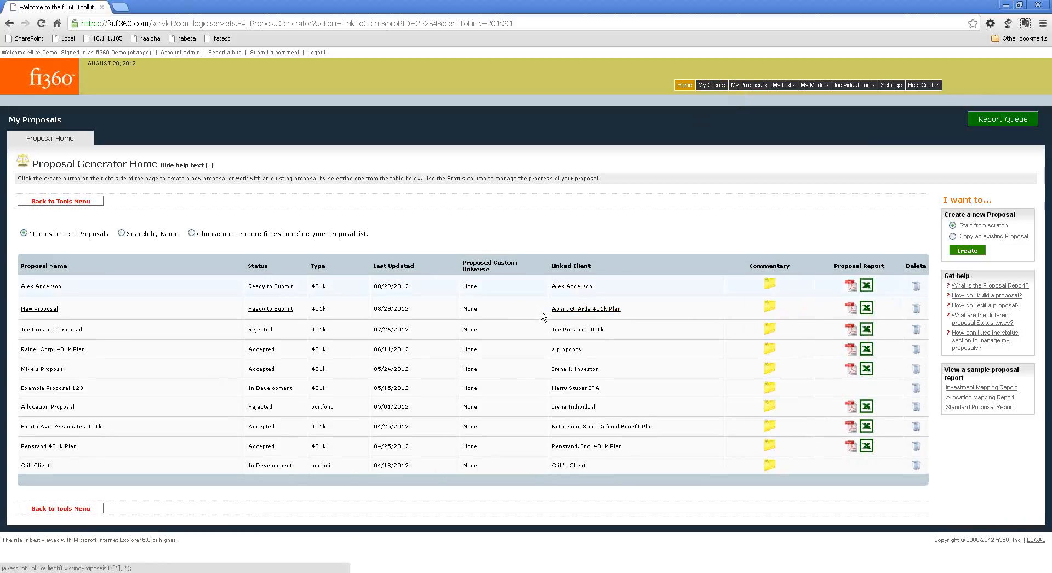
# Open the processed Proposal Report PDF from the Report Queue and fit it to the page width.
pyautogui.click(981, 120)
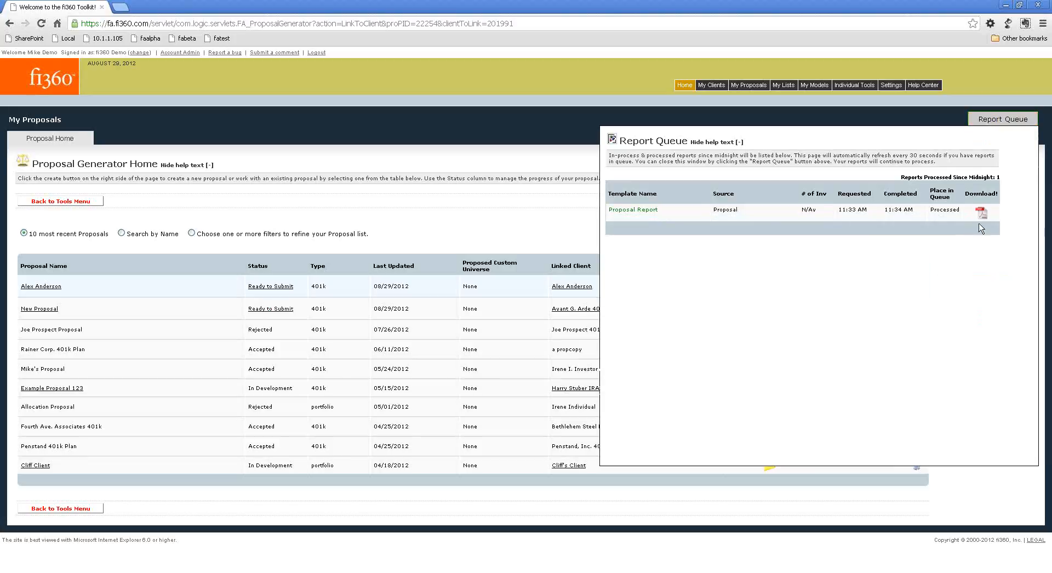
pyautogui.click(981, 213)
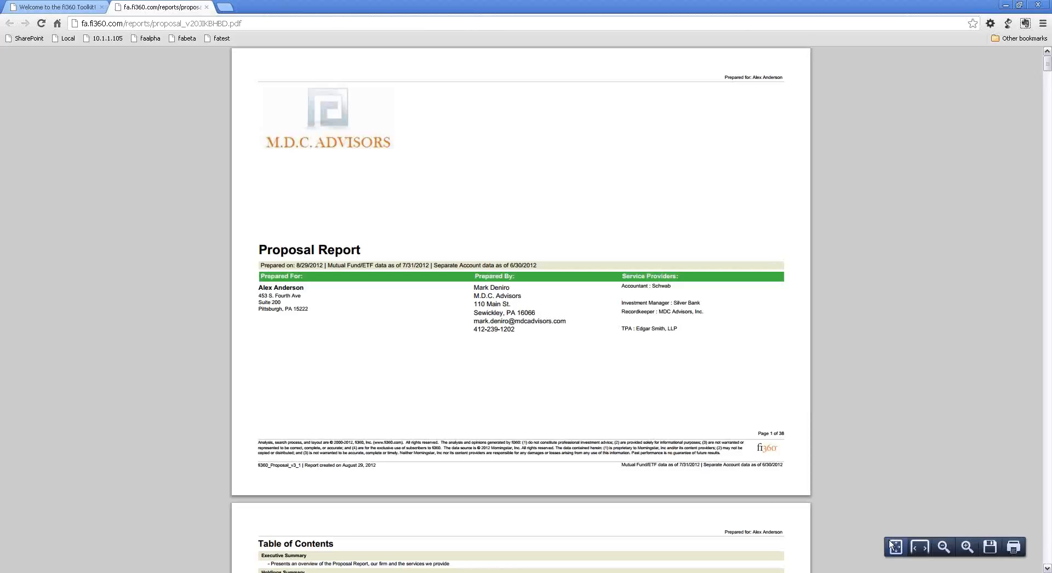
pyautogui.click(913, 549)
# Examine the Proposal Report's cover page, including the logo, preparation details, service providers and footer disclosure.
pyautogui.scroll(-3, 386, 275)
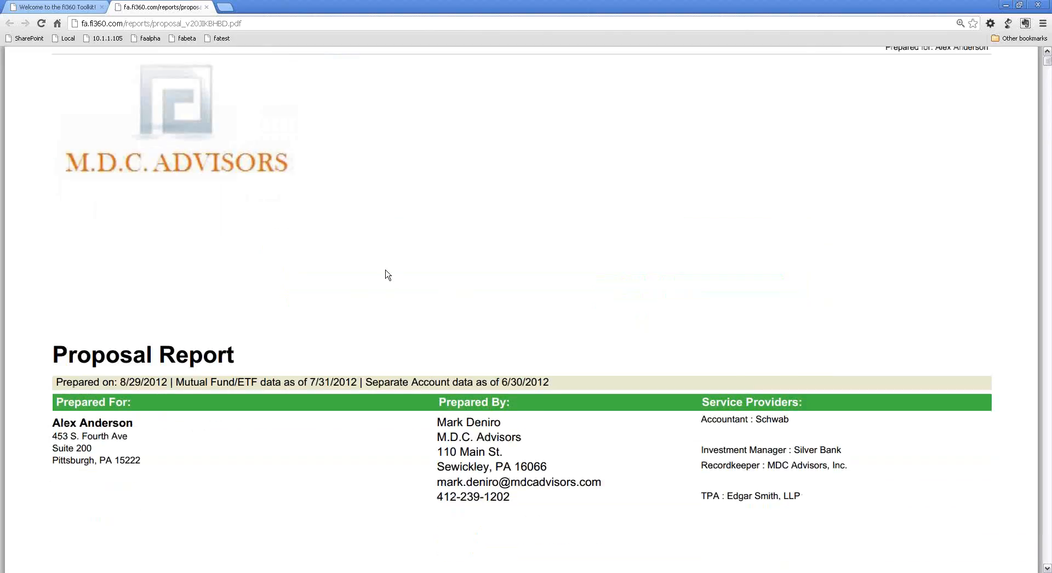
pyautogui.scroll(3, 387, 275)
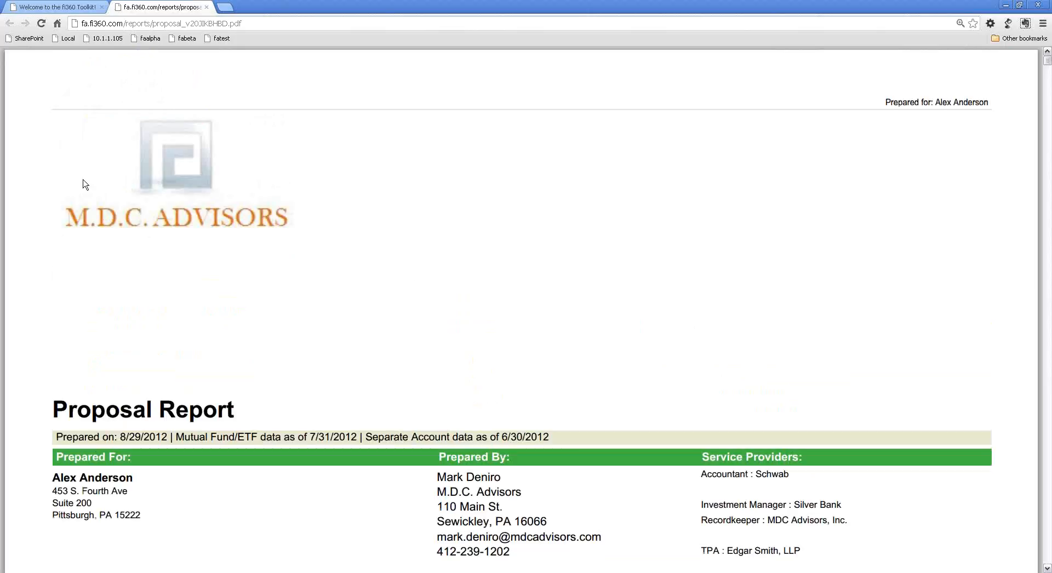
pyautogui.scroll(-1, 66, 184)
pyautogui.scroll(-1, 65, 185)
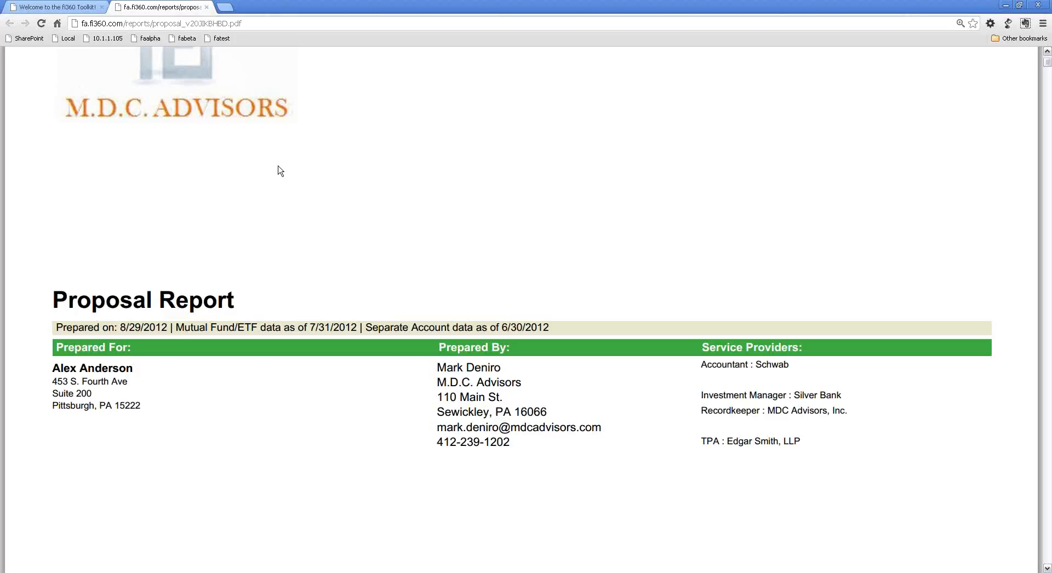
pyautogui.scroll(-3, 215, 207)
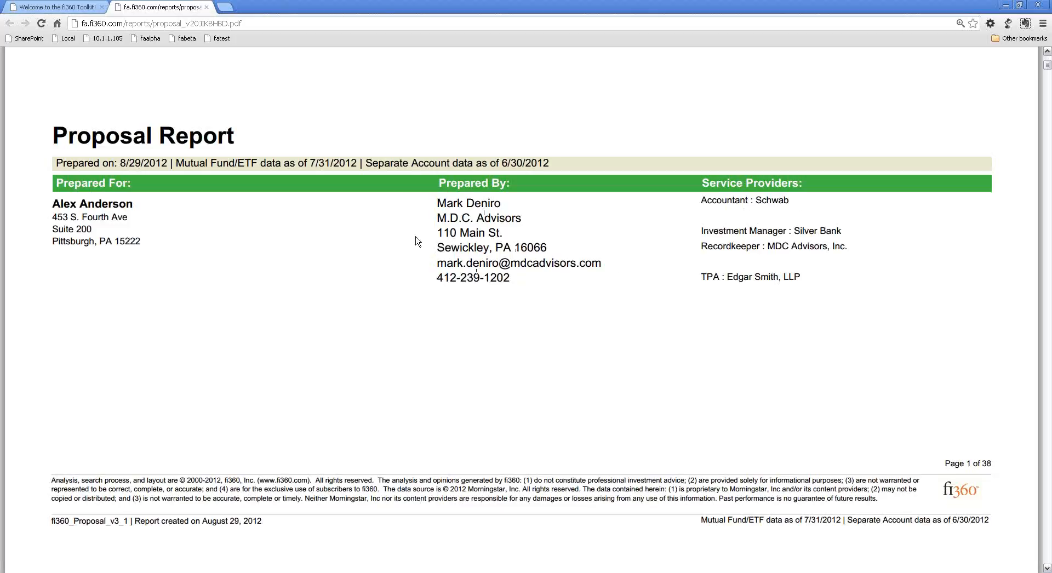
pyautogui.scroll(-8, 207, 199)
pyautogui.scroll(8, 145, 204)
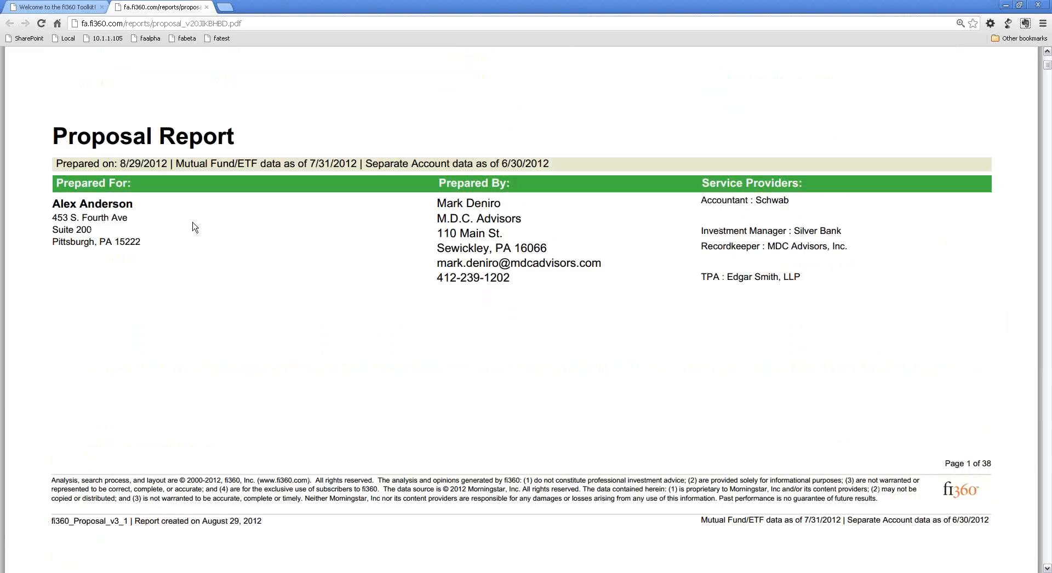
# Review the report's Table of Contents and the commentary on its Executive Summary page.
pyautogui.scroll(-9, 193, 227)
pyautogui.scroll(1, 412, 219)
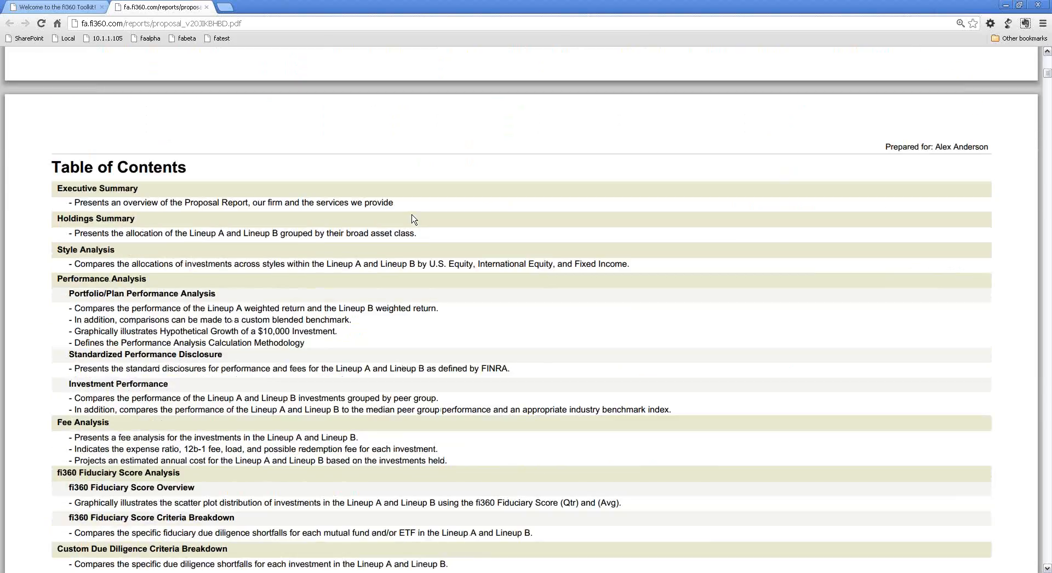
pyautogui.scroll(-2, 414, 219)
pyautogui.scroll(-12, 414, 219)
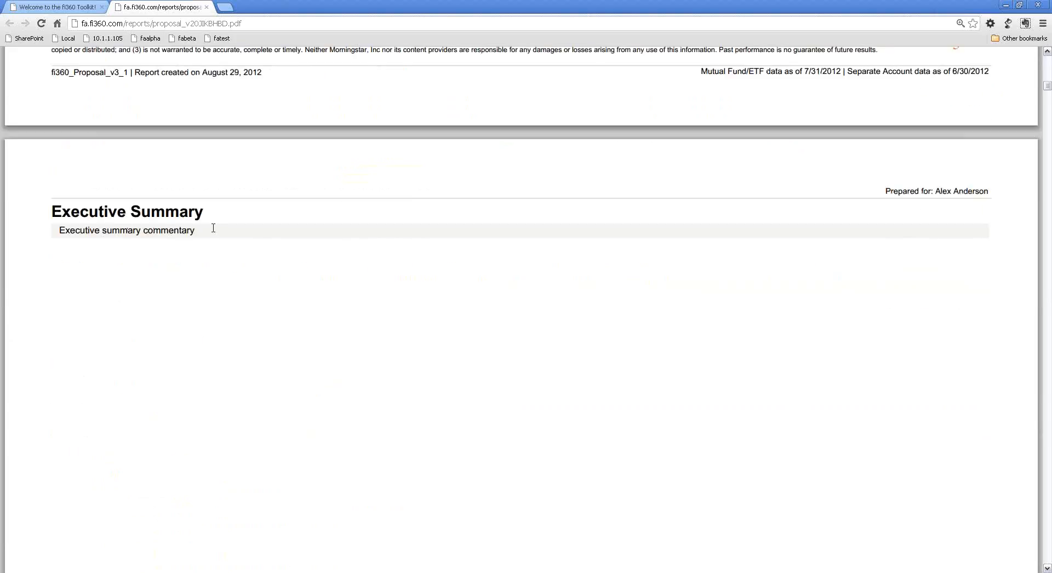
# Examine the Holdings Summary pages comparing Lineup A and Lineup B allocations by asset class.
pyautogui.scroll(-20, 213, 227)
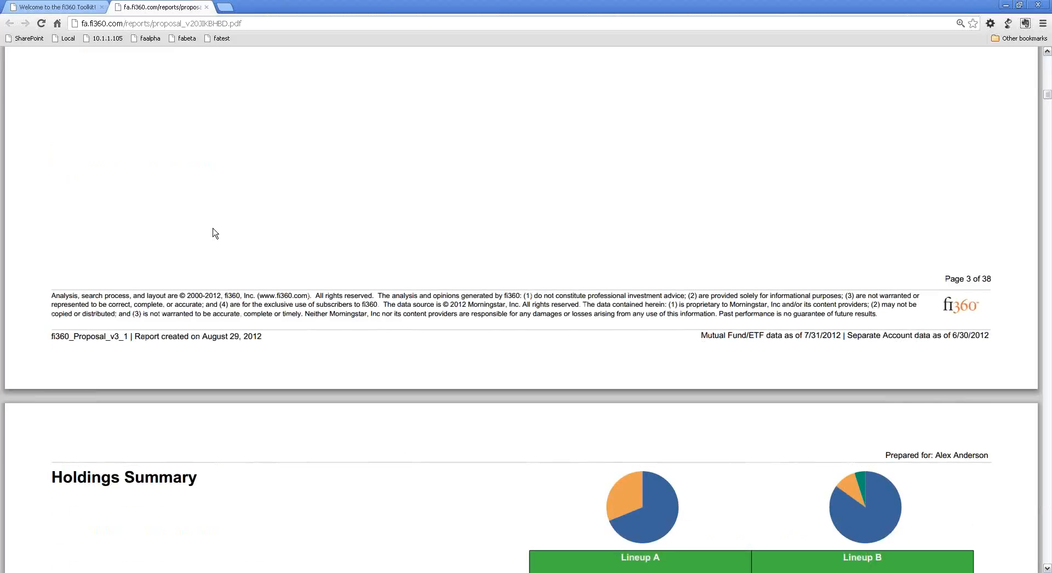
pyautogui.scroll(-6, 213, 227)
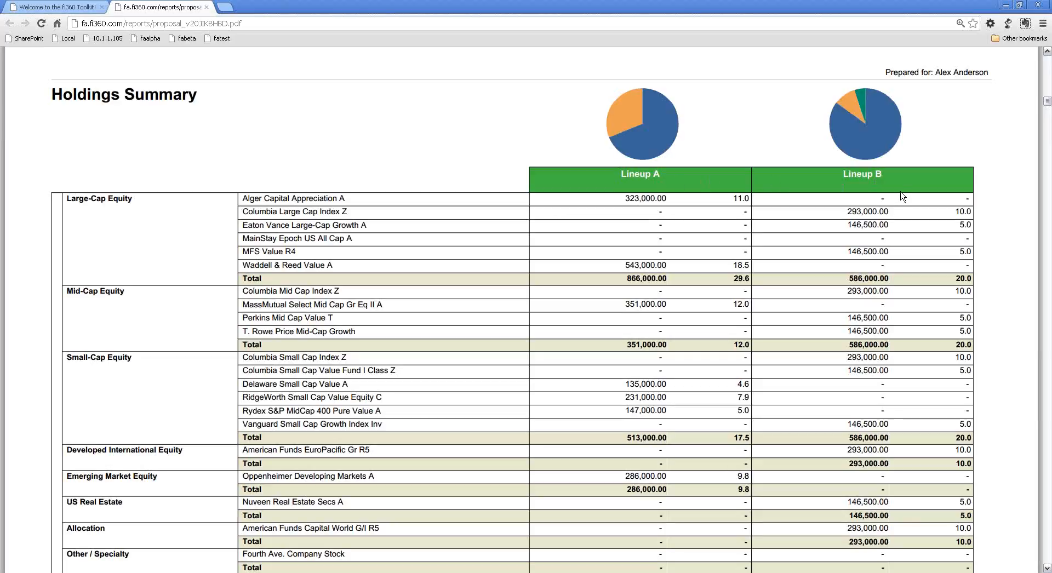
pyautogui.scroll(-2, 577, 197)
pyautogui.scroll(2, 577, 197)
pyautogui.scroll(-2, 624, 229)
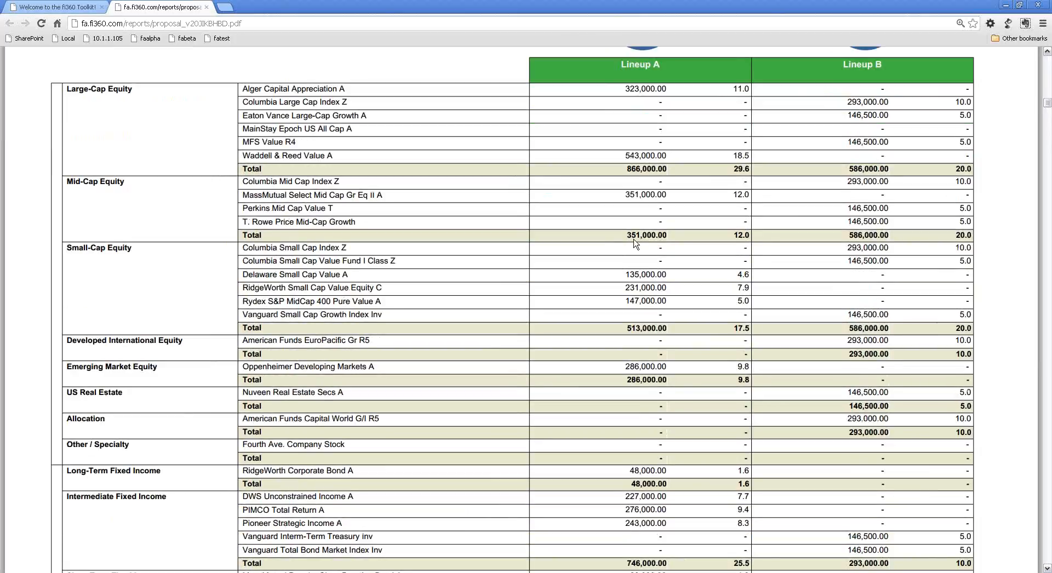
pyautogui.scroll(-12, 635, 244)
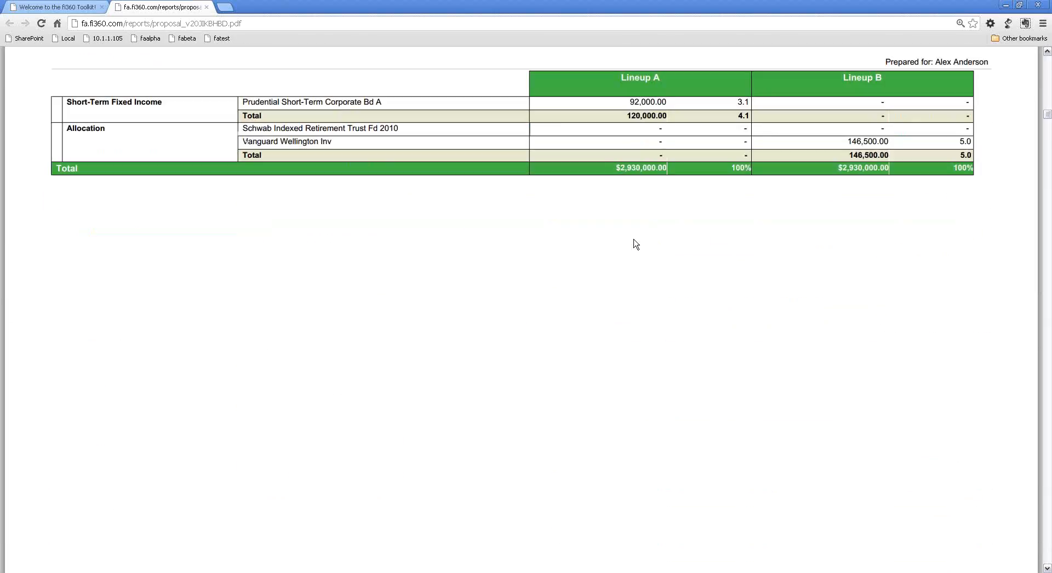
# Review the Style Analysis pages and the Hypothetical Performance Analysis of Lineup A versus Lineup B.
pyautogui.scroll(-10, 636, 244)
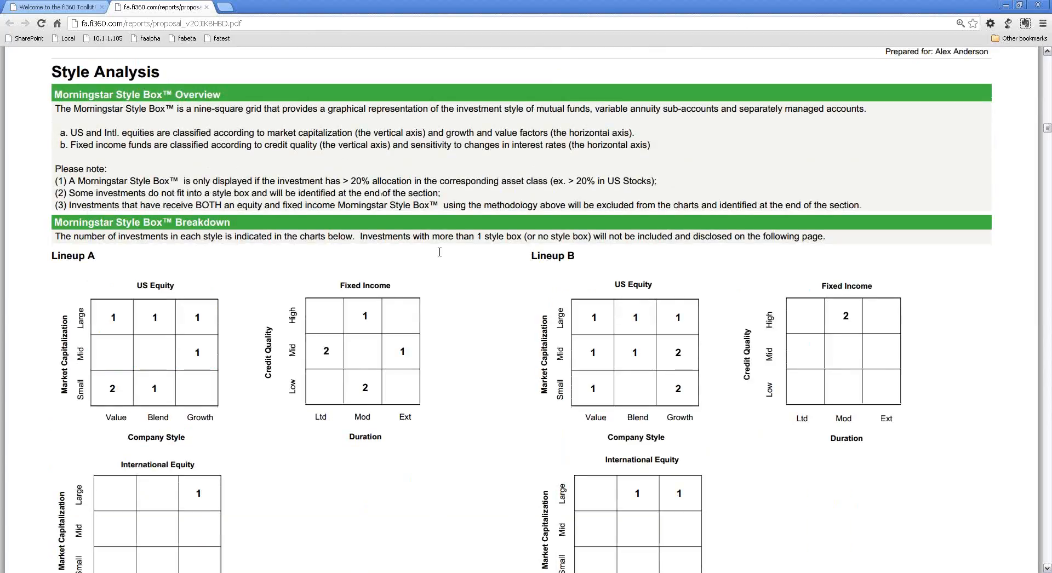
pyautogui.scroll(-18, 440, 252)
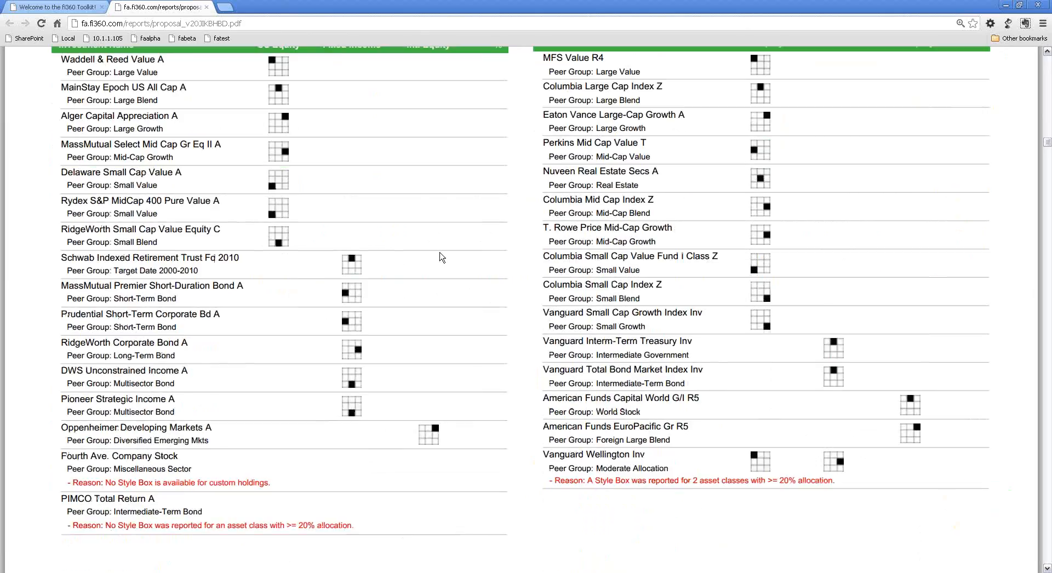
pyautogui.scroll(-7, 439, 253)
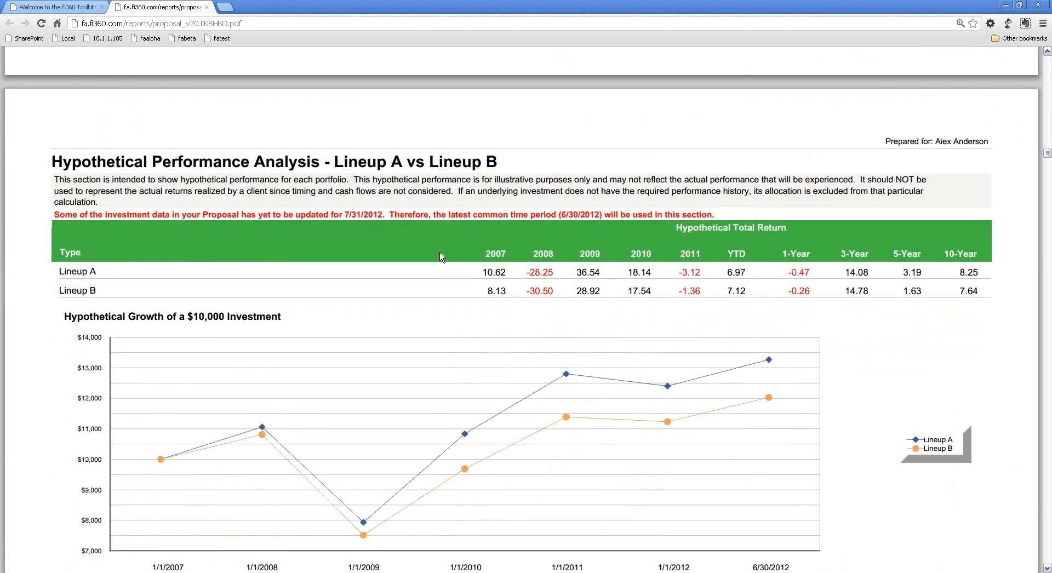
pyautogui.scroll(-2, 439, 252)
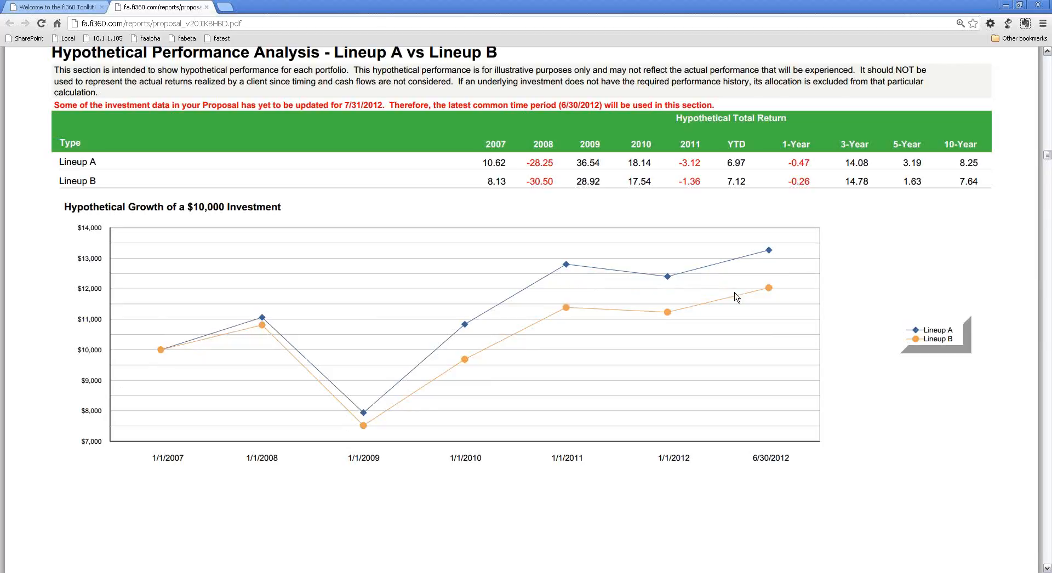
pyautogui.scroll(-6, 323, 296)
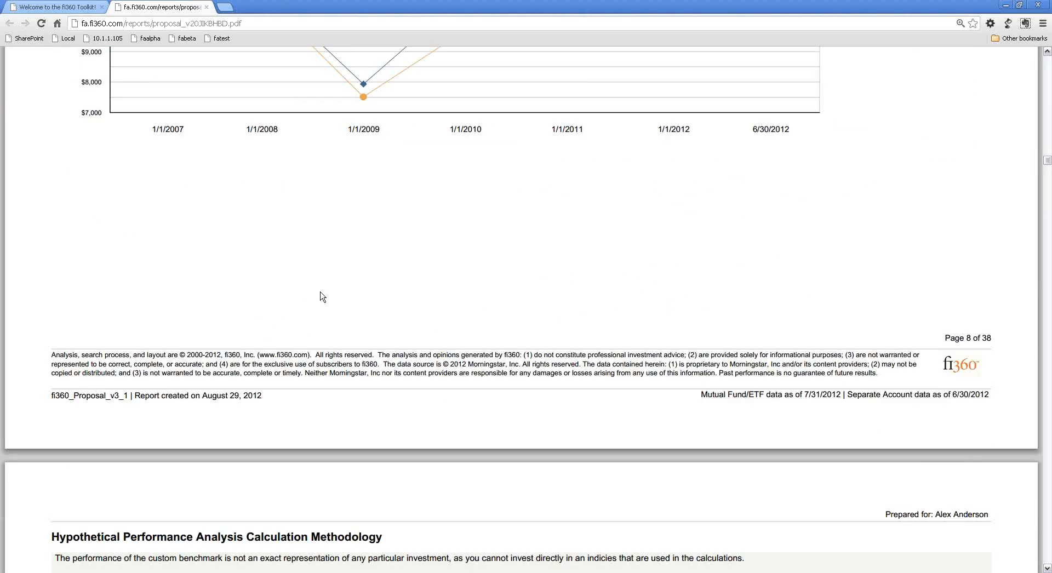
# Examine the Standardized Performance Disclosure tables for the mutual funds and ETFs in both lineups.
pyautogui.scroll(-20, 323, 296)
pyautogui.scroll(-4, 322, 296)
pyautogui.scroll(1, 323, 296)
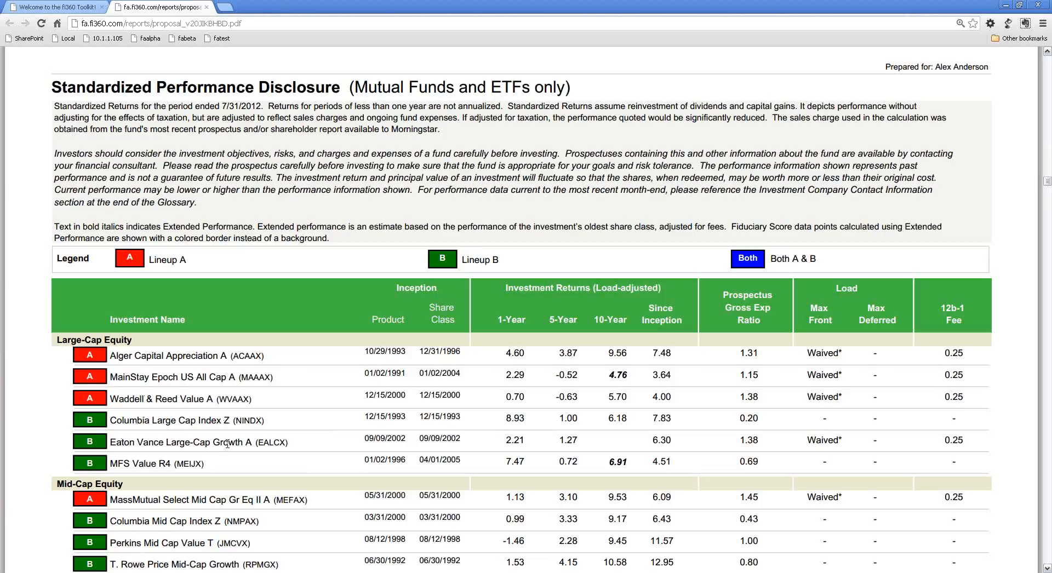
pyautogui.scroll(-1, 569, 413)
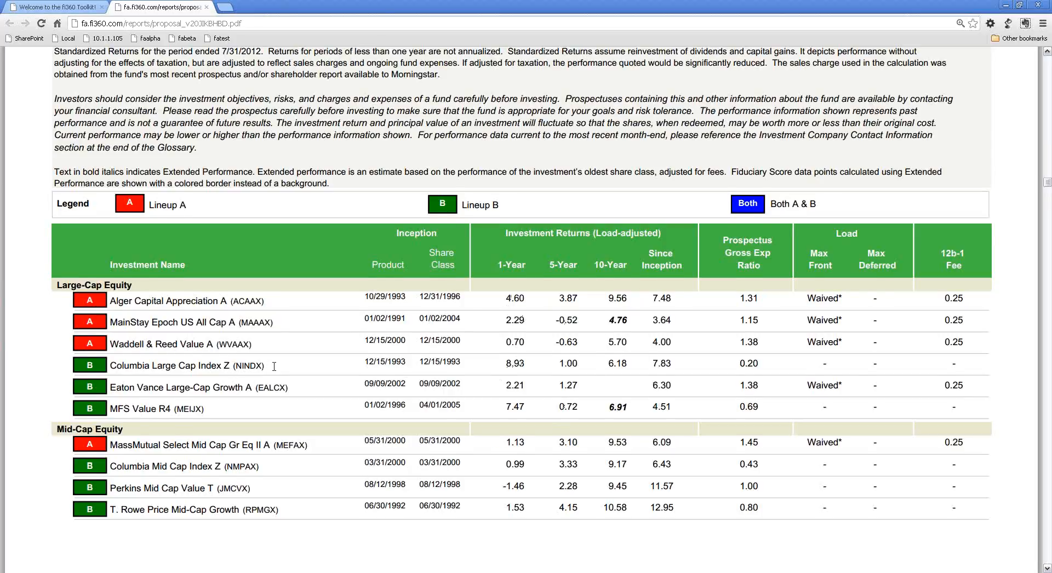
pyautogui.scroll(-1, 274, 370)
pyautogui.scroll(-15, 276, 372)
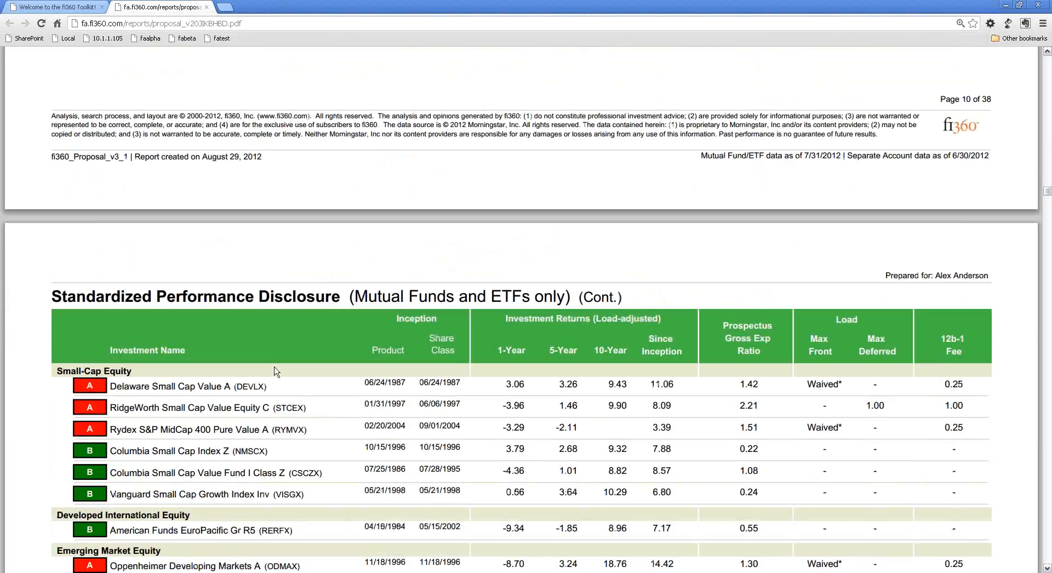
pyautogui.scroll(-12, 277, 372)
pyautogui.scroll(14, 277, 371)
pyautogui.scroll(10, 276, 371)
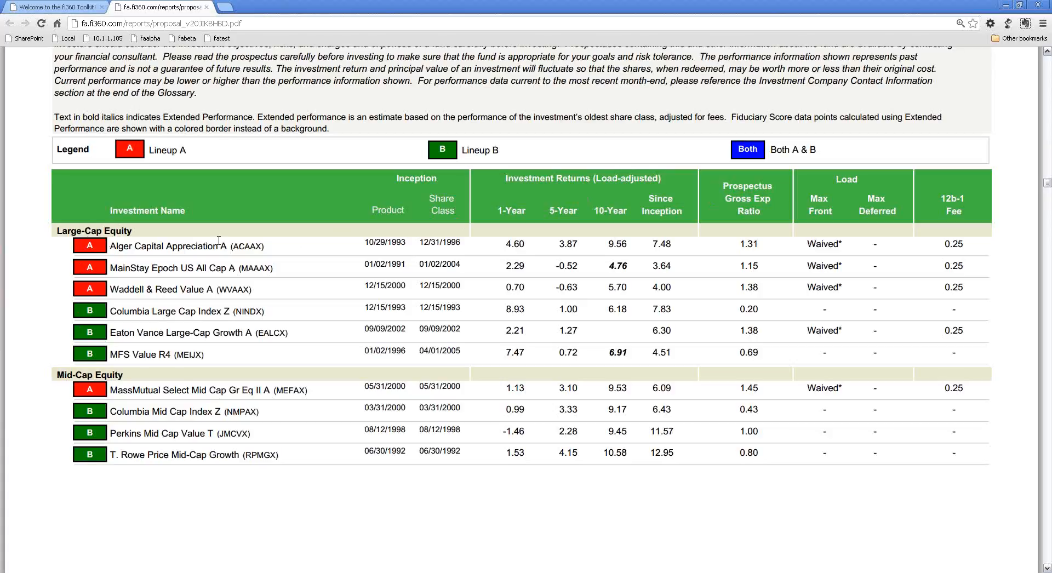
pyautogui.scroll(-10, 218, 240)
pyautogui.scroll(-15, 219, 245)
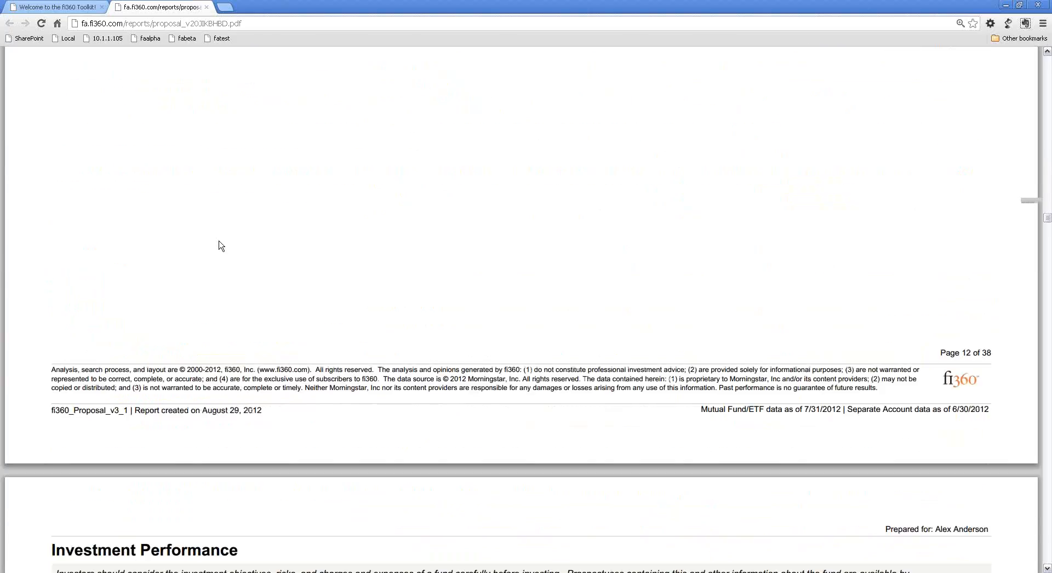
# Review the report's Investment Expenses and fi360 Fiduciary Score Criteria Breakdown sections.
pyautogui.scroll(-10, 219, 245)
pyautogui.scroll(-15, 219, 245)
pyautogui.scroll(-15, 219, 245)
pyautogui.scroll(-15, 219, 245)
pyautogui.scroll(-15, 219, 244)
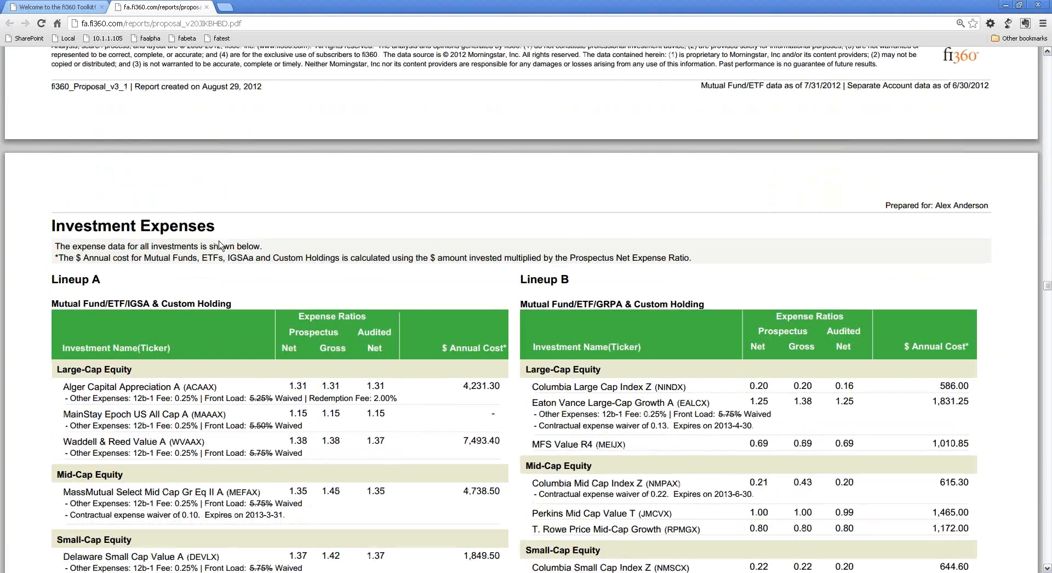
pyautogui.scroll(-4, 219, 245)
pyautogui.scroll(-14, 219, 244)
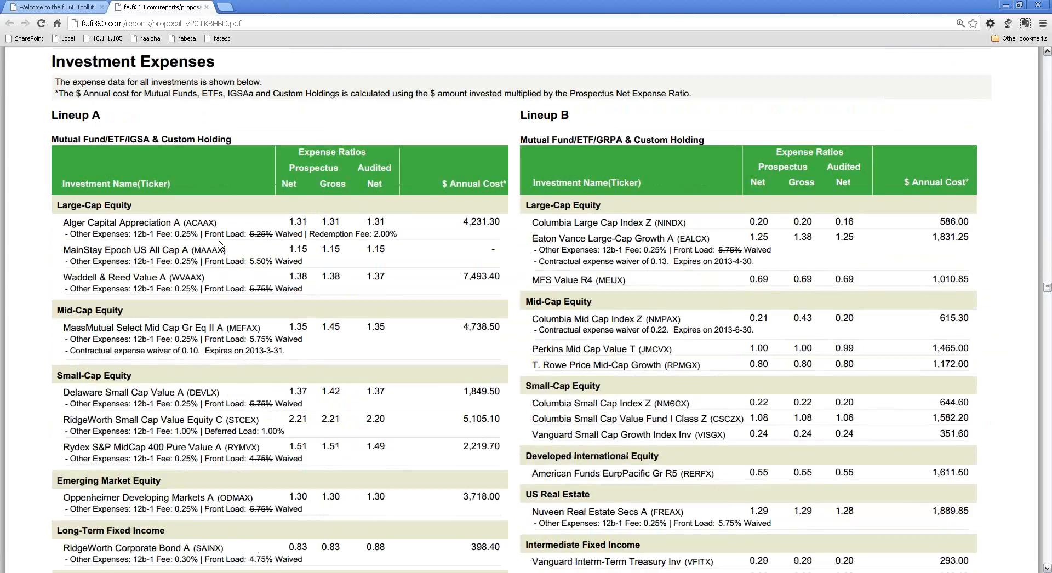
pyautogui.moveTo(1047, 299); pyautogui.dragTo(1047, 348)
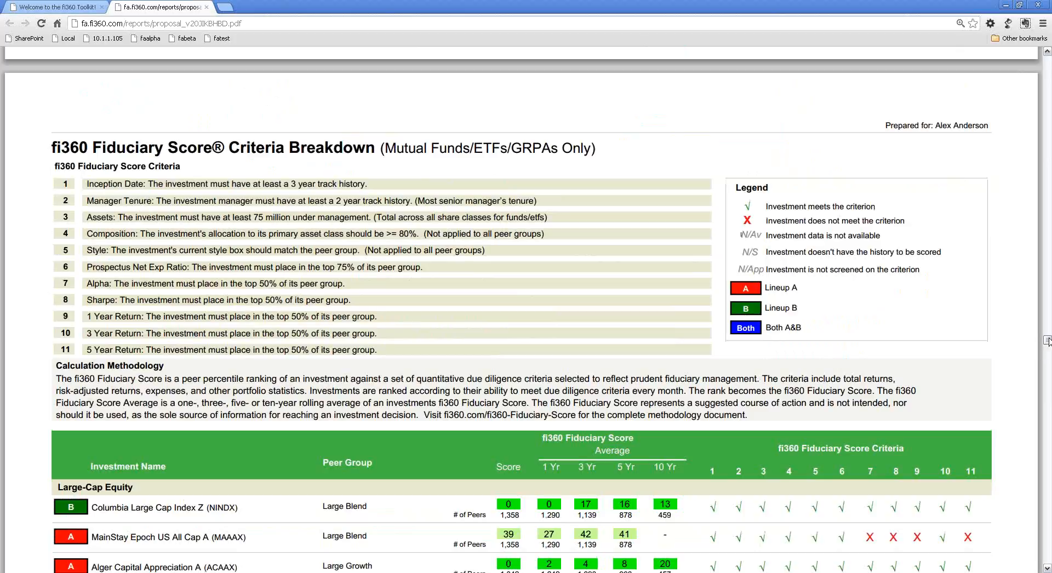
pyautogui.scroll(-6, 1047, 351)
# Examine the Action Items page's Remove, Keep and Add investment lists.
pyautogui.moveTo(1047, 346); pyautogui.dragTo(1048, 434)
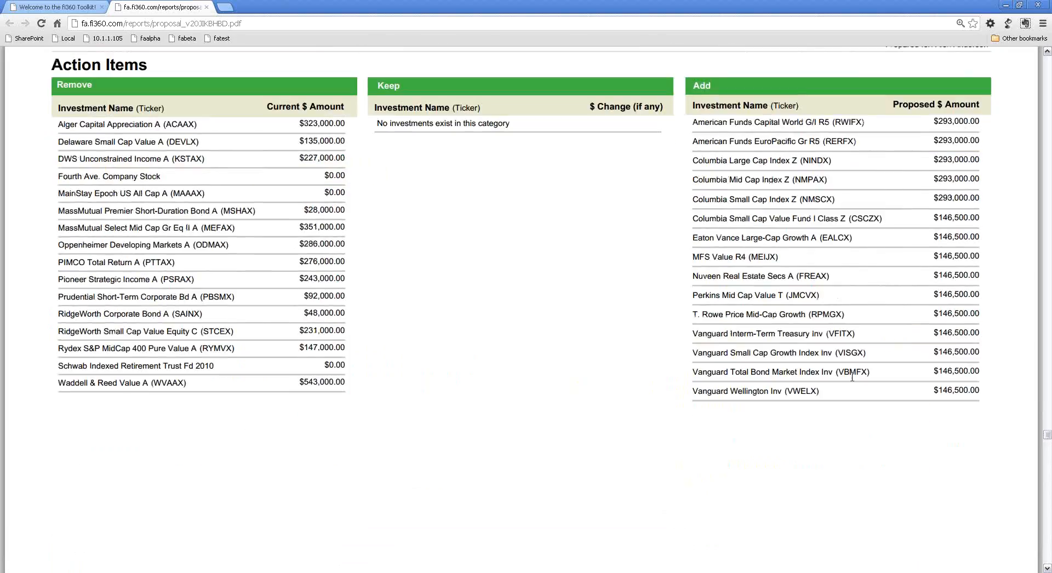
pyautogui.scroll(1, 489, 290)
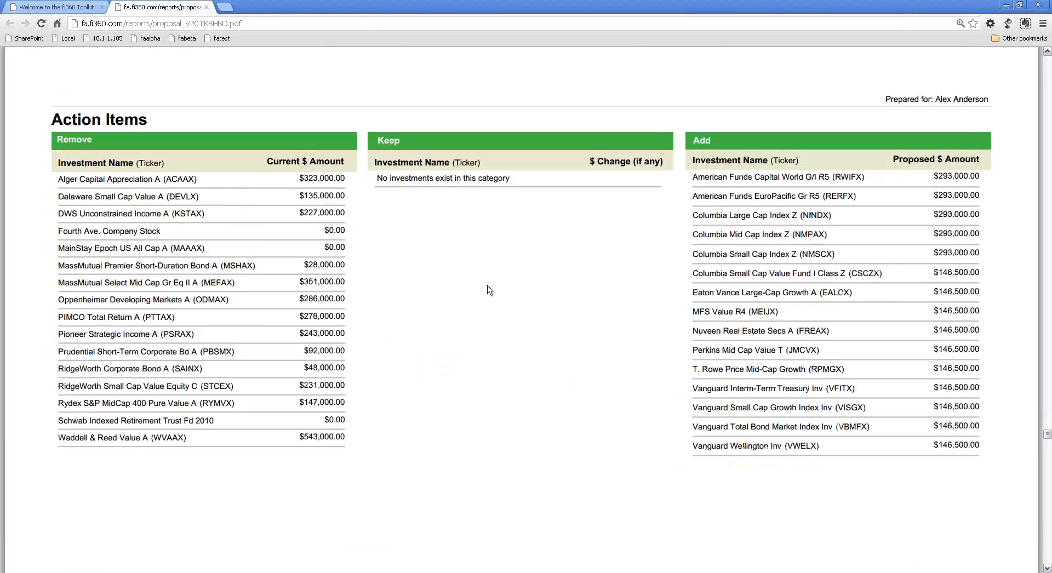
pyautogui.scroll(1, 489, 290)
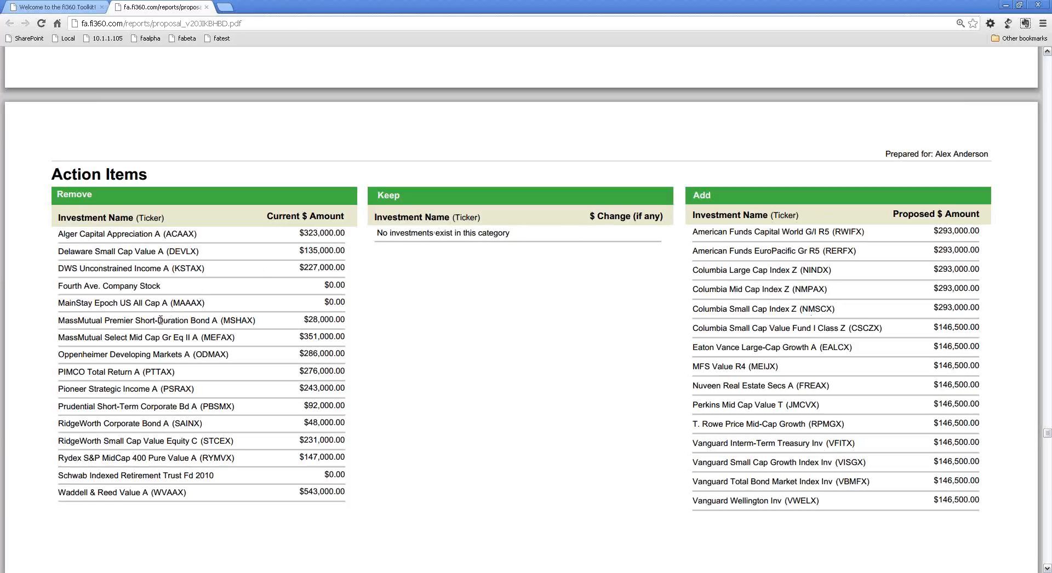
pyautogui.moveTo(72, 321); pyautogui.dragTo(151, 320)
pyautogui.moveTo(693, 289); pyautogui.dragTo(759, 289)
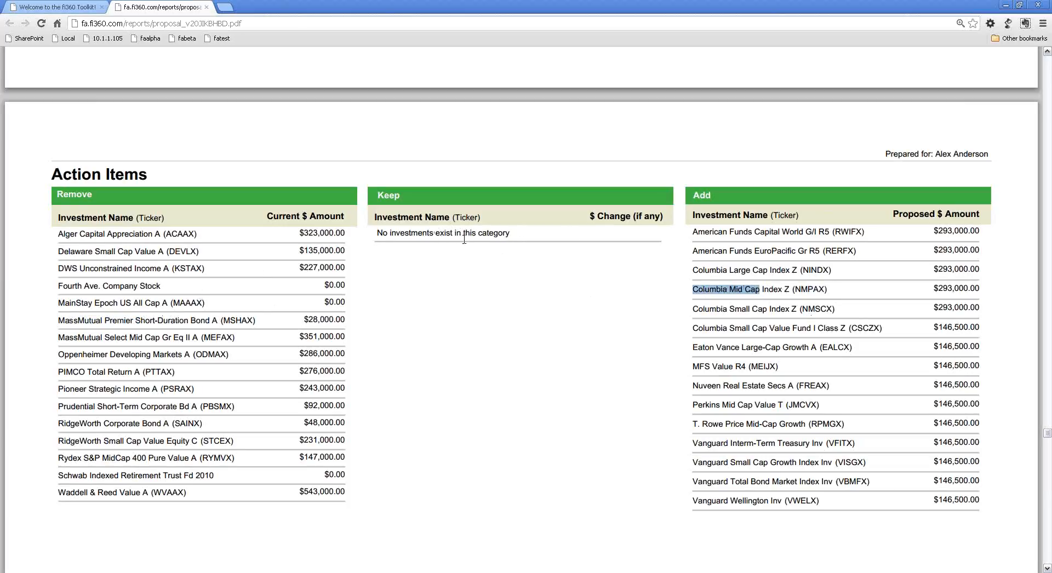
pyautogui.click(499, 265)
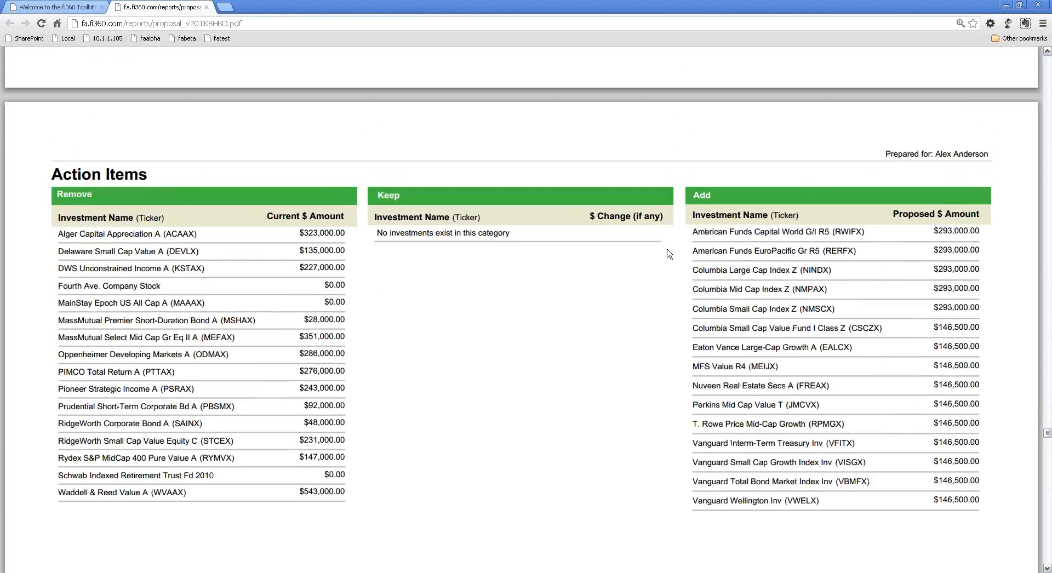
# Finish reviewing the Action Items page, close the proposal report and dismiss the report queue.
pyautogui.scroll(-2, 321, 435)
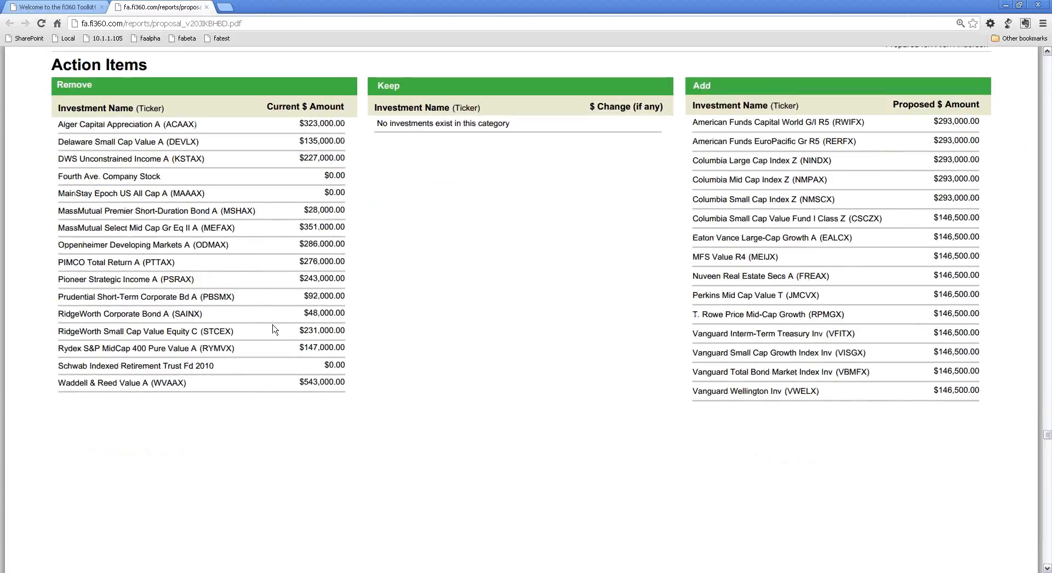
pyautogui.scroll(-1, 274, 328)
pyautogui.scroll(-5, 274, 328)
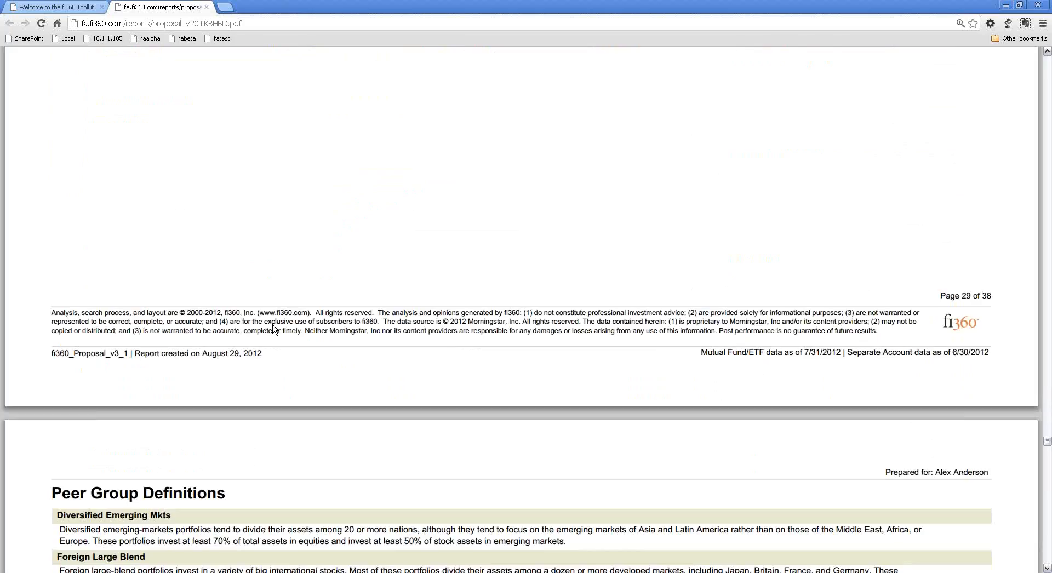
pyautogui.click(207, 7)
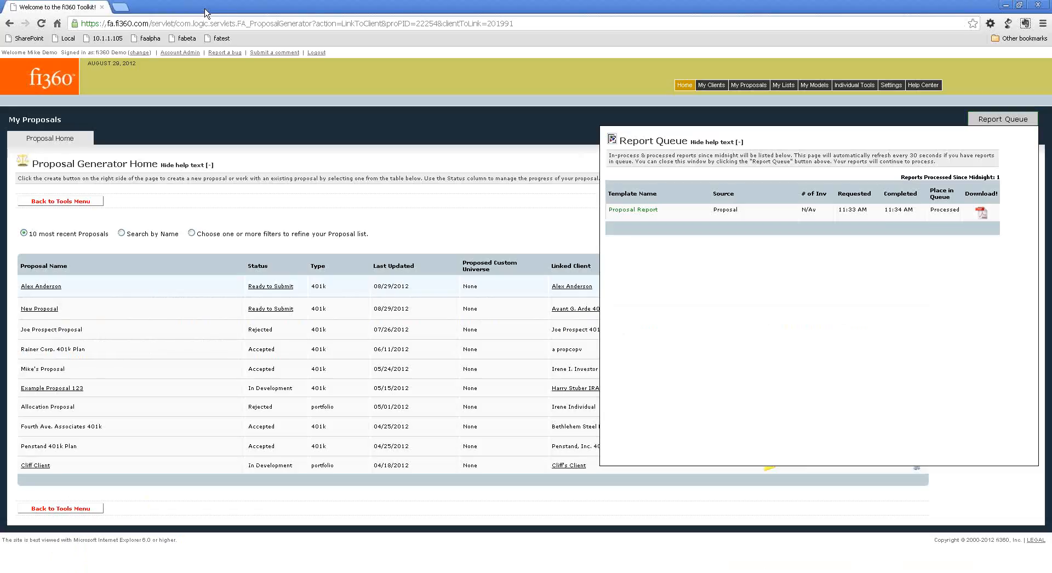
pyautogui.click(1016, 120)
# Open the sample Investment Mapping Report and show its Action Items: Mapping page at full width.
pyautogui.click(984, 388)
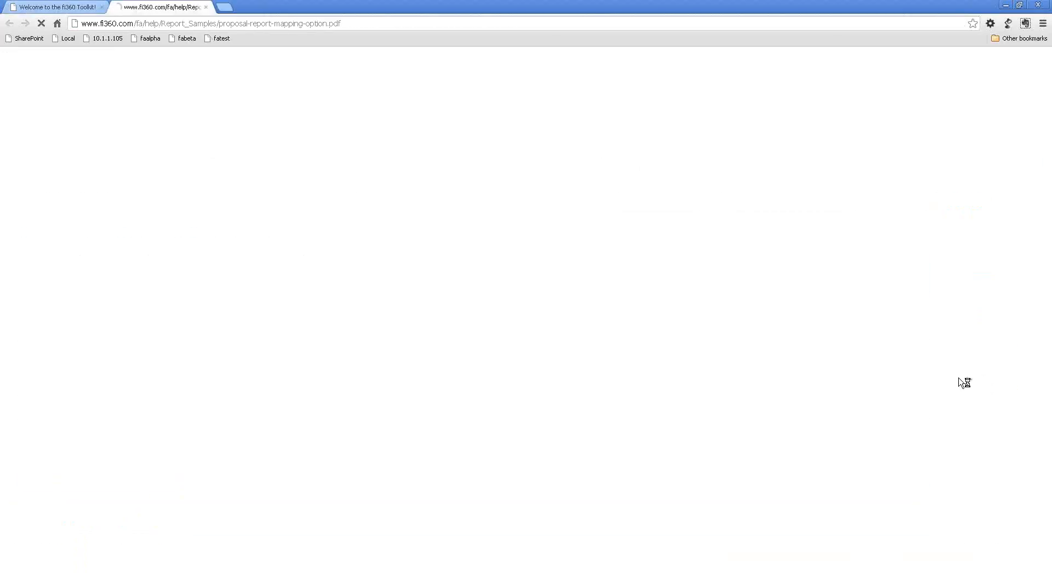
pyautogui.scroll(-10, 584, 239)
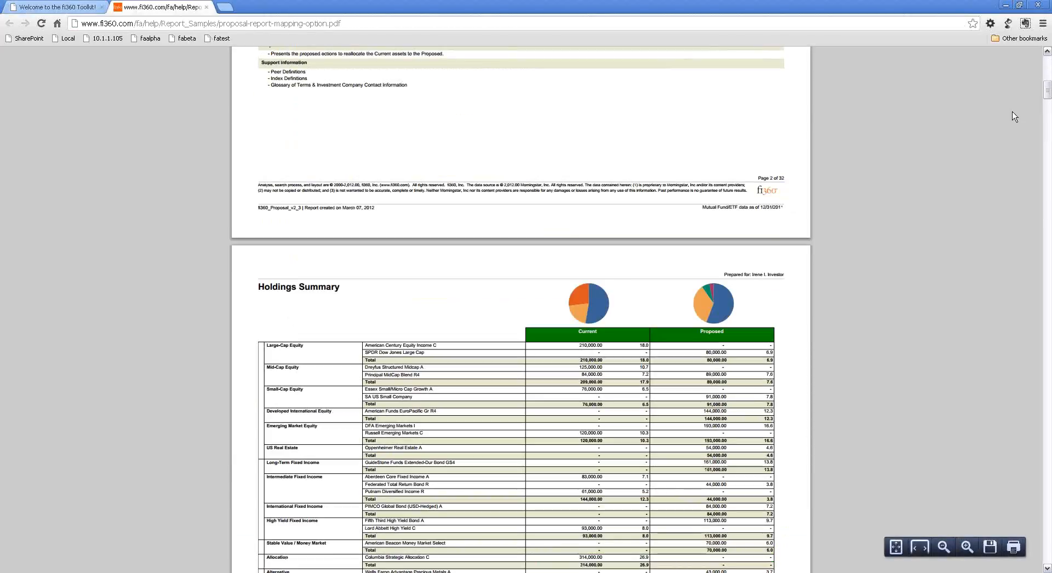
pyautogui.scroll(-15, 892, 171)
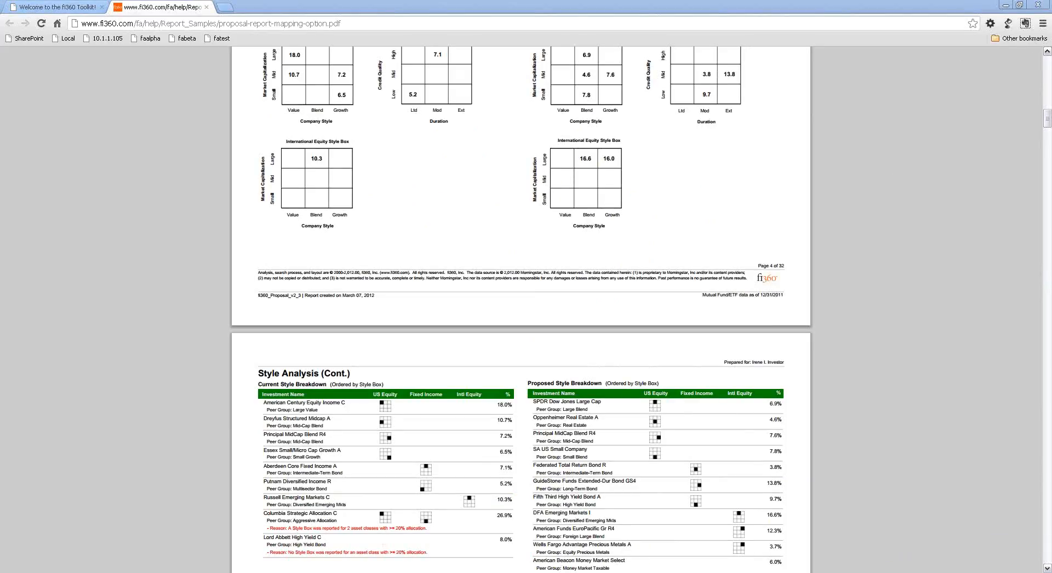
pyautogui.moveTo(1046, 118); pyautogui.dragTo(1028, 408)
pyautogui.click(921, 553)
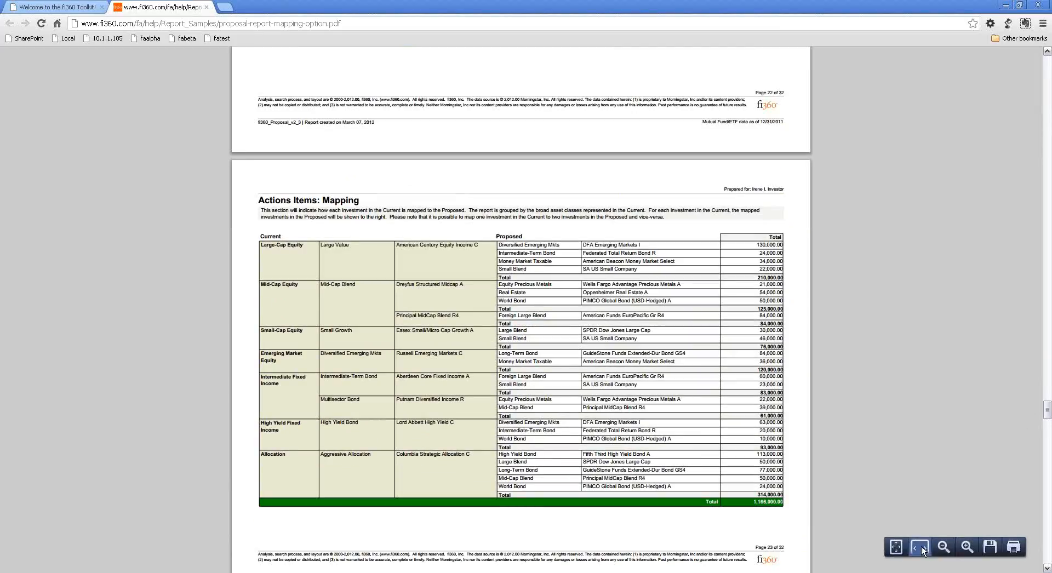
# Examine how American Century Equity Income C and Principal MidCap Blend R4 are mapped to the proposed investments.
pyautogui.scroll(-5, 316, 332)
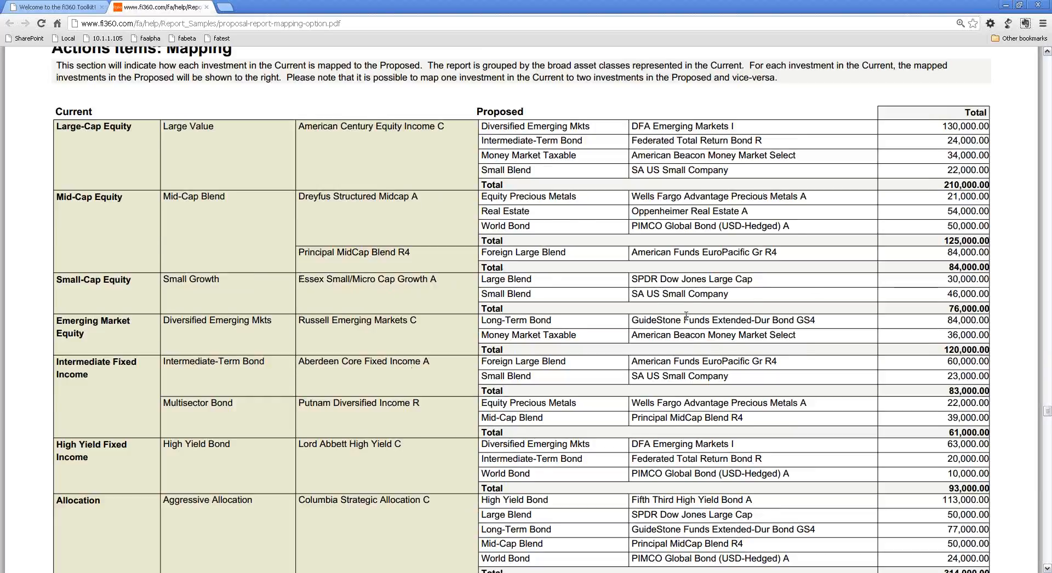
pyautogui.scroll(-1, 687, 318)
pyautogui.scroll(1, 688, 321)
pyautogui.moveTo(295, 125); pyautogui.dragTo(991, 171)
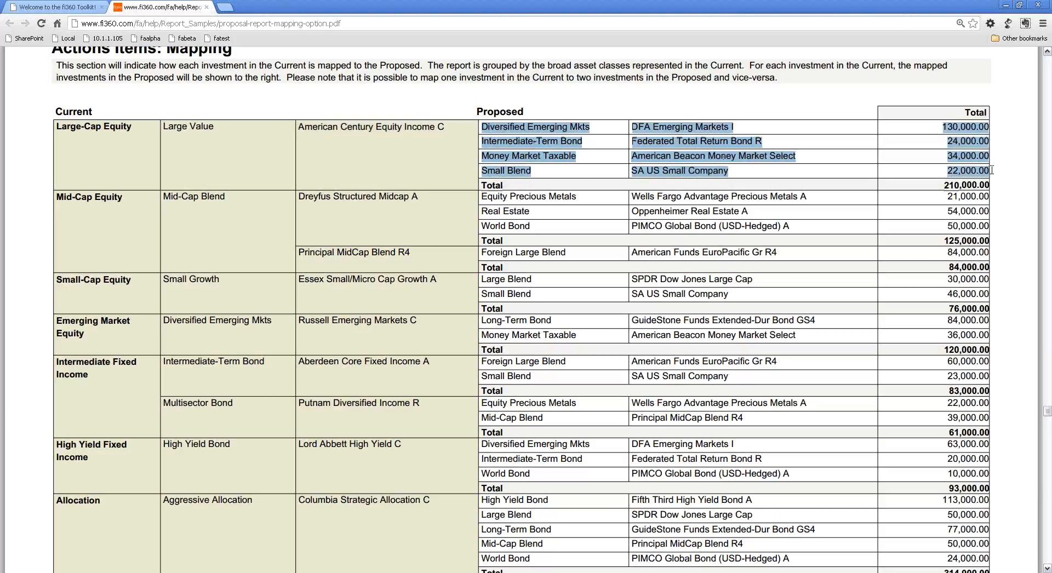
pyautogui.moveTo(299, 127); pyautogui.dragTo(986, 169)
pyautogui.moveTo(299, 253); pyautogui.dragTo(816, 244)
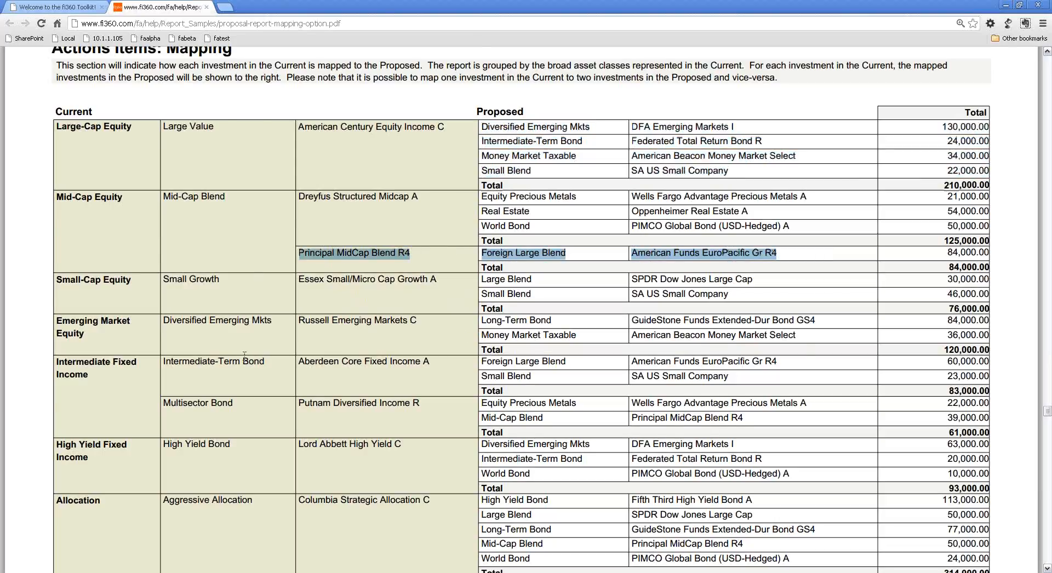
# Examine the rest of the sample's mapping table, including Putnam Diversified Income R and the closing total row.
pyautogui.scroll(-1, 244, 355)
pyautogui.scroll(1, 246, 355)
pyautogui.scroll(-1, 246, 355)
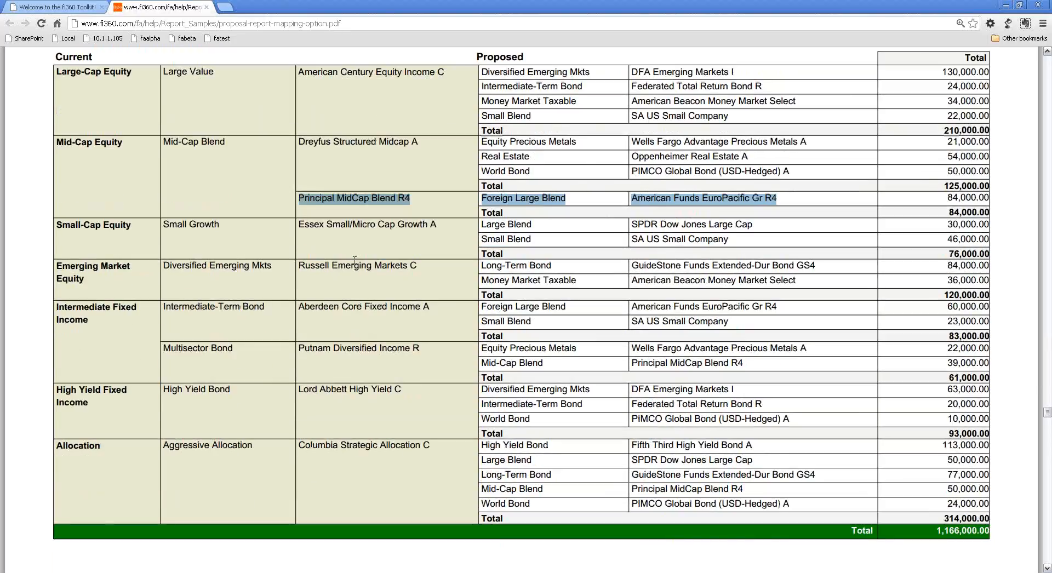
pyautogui.moveTo(302, 347); pyautogui.dragTo(431, 347)
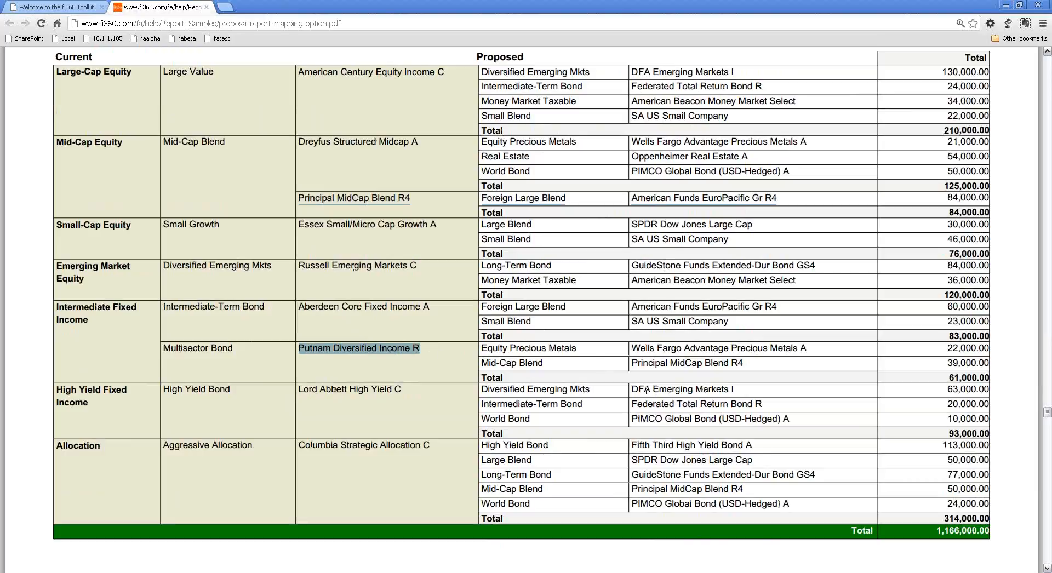
pyautogui.scroll(1, 496, 450)
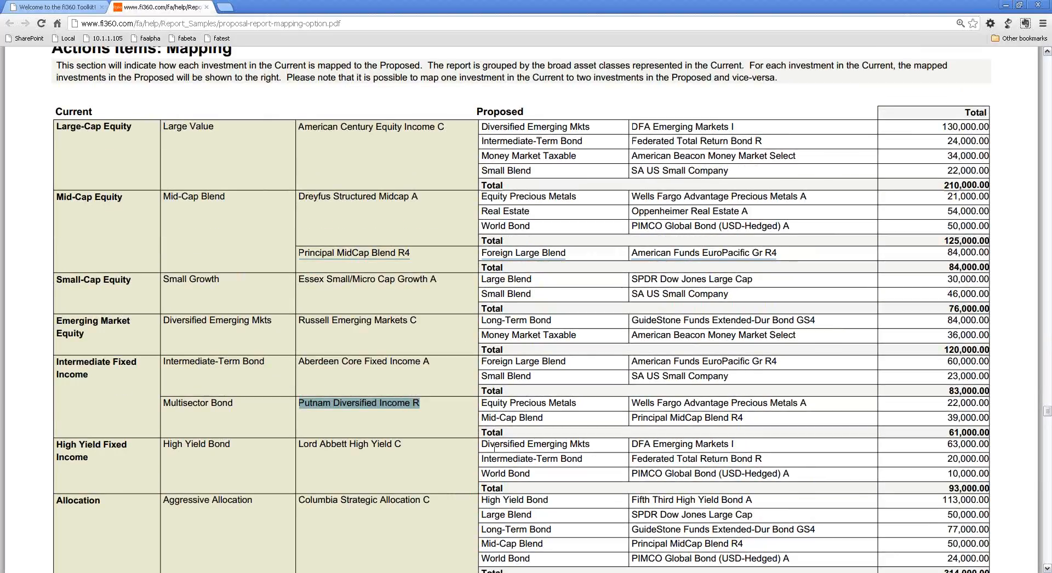
pyautogui.scroll(-1, 494, 446)
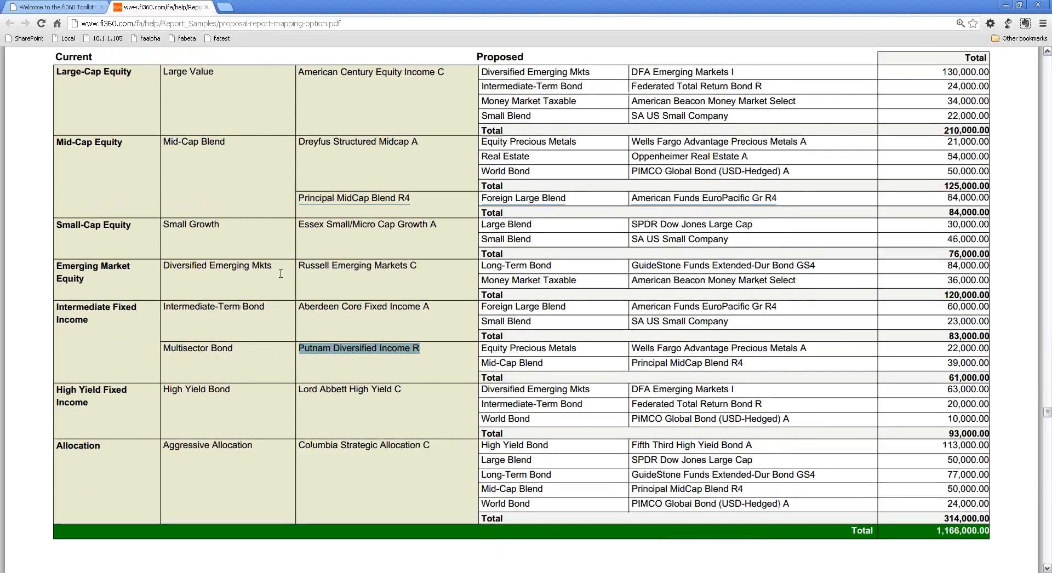
pyautogui.scroll(-6, 272, 245)
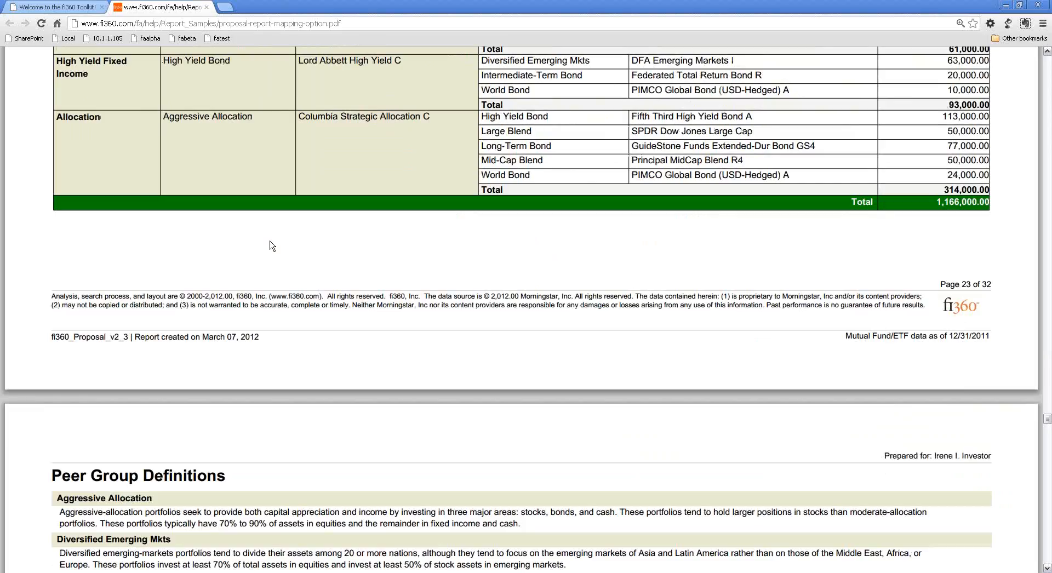
pyautogui.scroll(7, 272, 246)
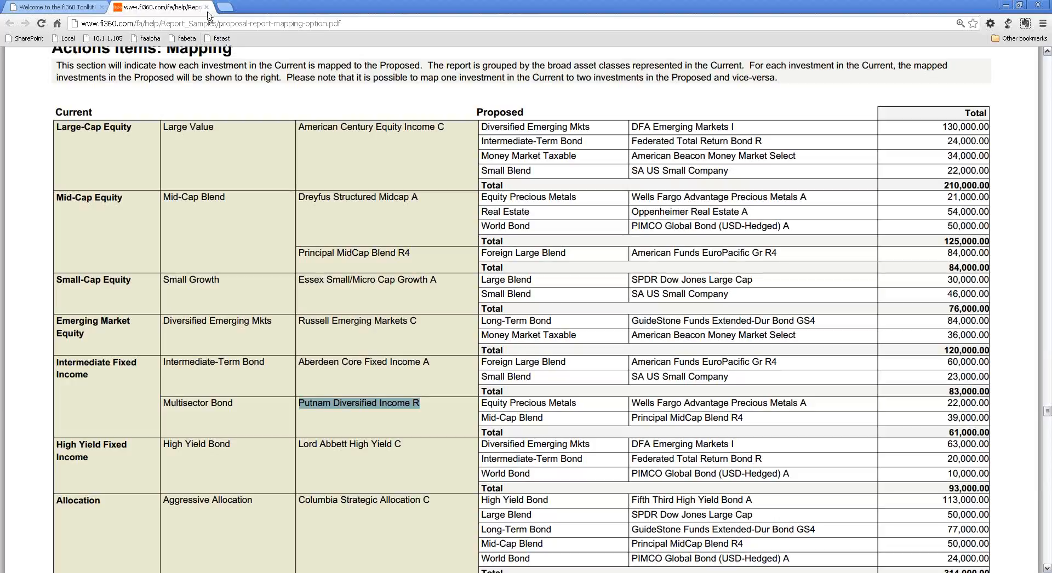
# Reopen the sample Investment Mapping Report, review its Investment Expenses page and close the report.
pyautogui.click(207, 7)
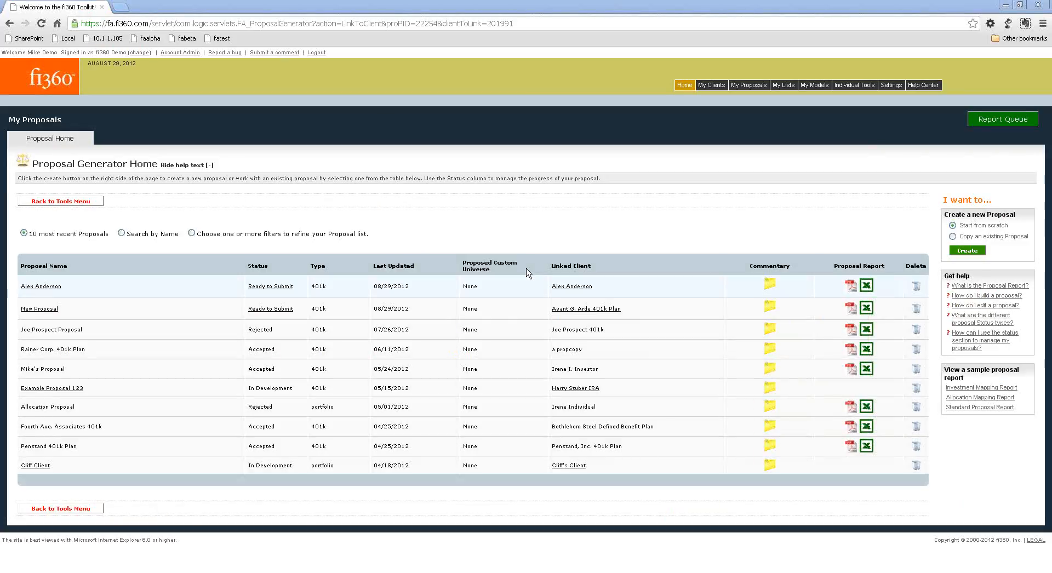
pyautogui.click(973, 396)
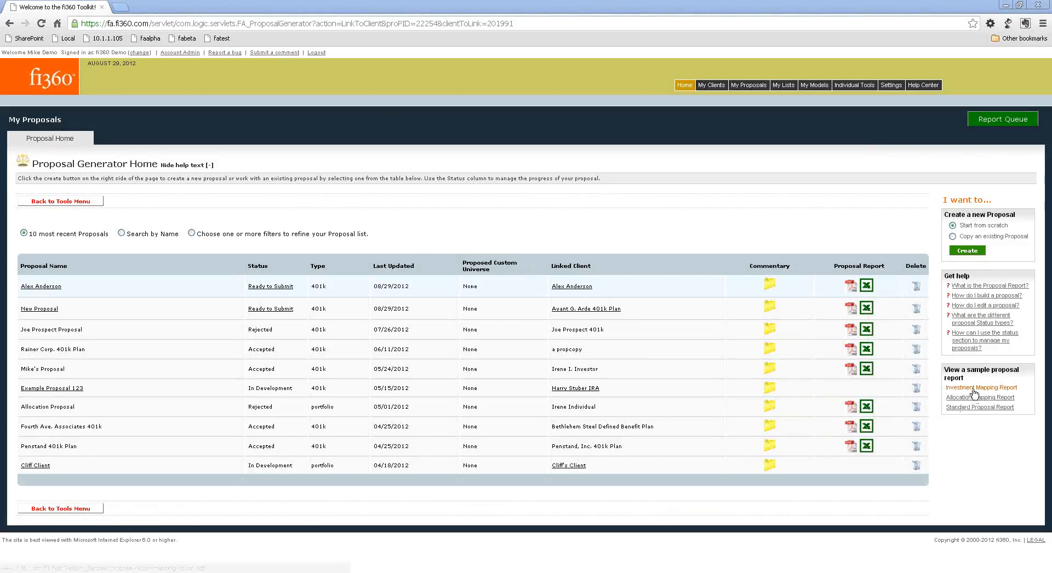
pyautogui.scroll(-7, 808, 366)
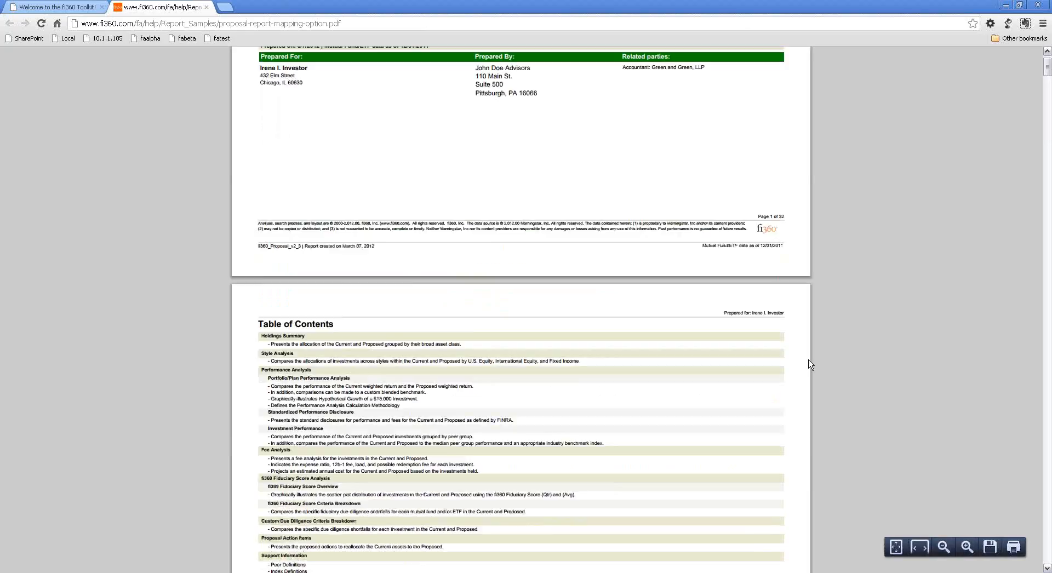
pyautogui.moveTo(1045, 82); pyautogui.dragTo(1047, 272)
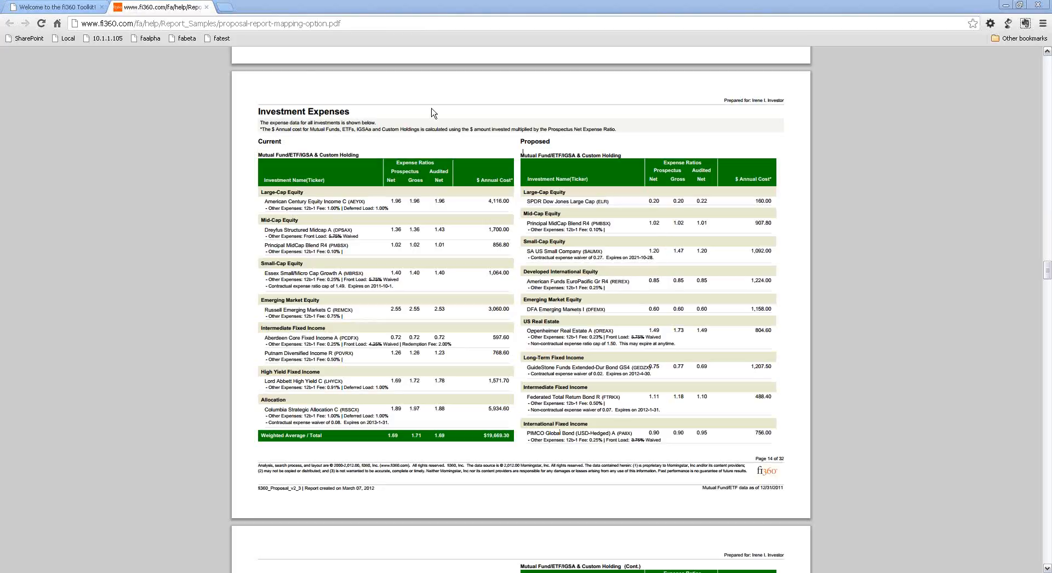
pyautogui.click(207, 7)
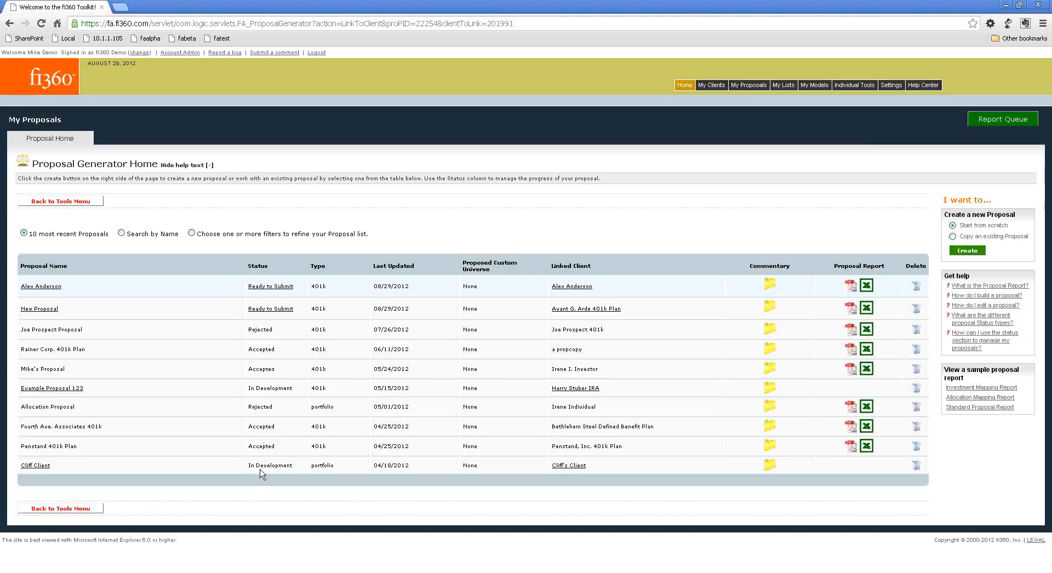
# Examine the Rejected, Accepted and In Development entries in the proposal list's Status column.
pyautogui.doubleClick(248, 329)
pyautogui.moveTo(249, 349); pyautogui.dragTo(285, 349)
pyautogui.moveTo(251, 388); pyautogui.dragTo(299, 395)
pyautogui.click(280, 386)
# Open Example Proposal 123, check the status of its Mapping/Asset Values step and exit the proposal.
pyautogui.click(44, 388)
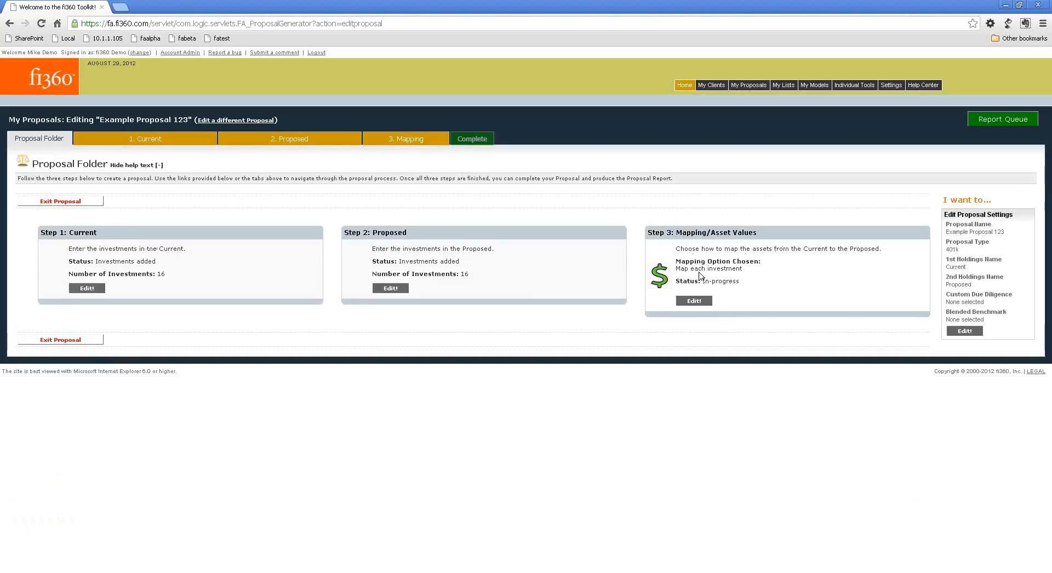
pyautogui.moveTo(702, 280); pyautogui.dragTo(739, 281)
pyautogui.click(59, 202)
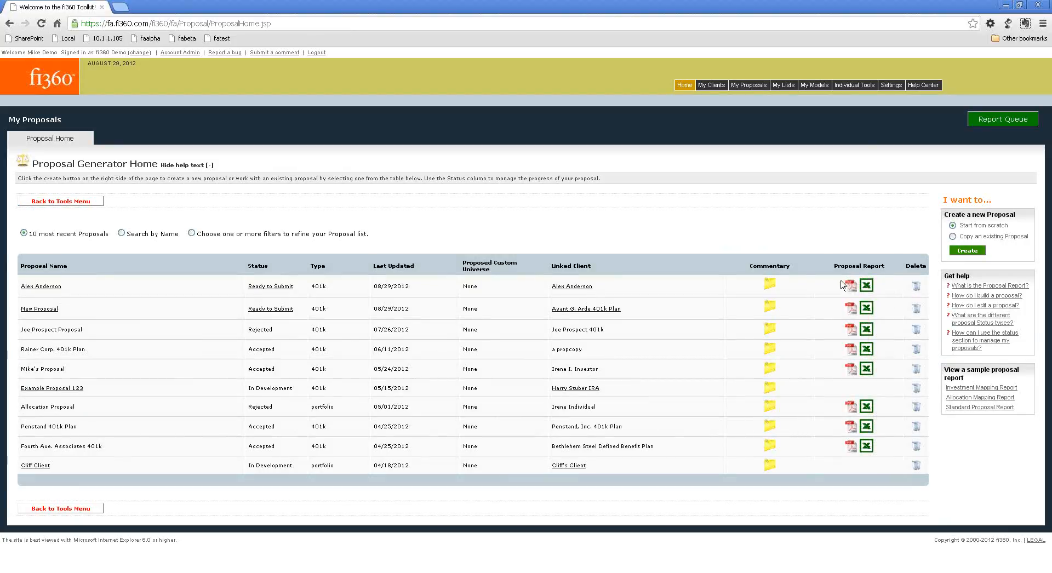
# Open the first listed proposal's status settings and try marking it as submitted to the client on 08/30/2012.
pyautogui.click(269, 287)
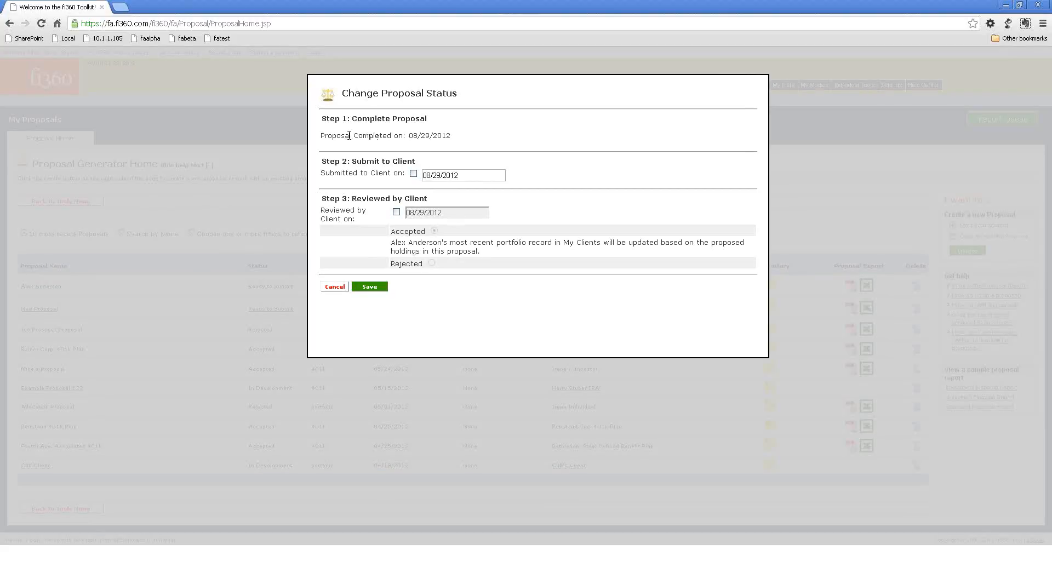
pyautogui.moveTo(349, 136); pyautogui.dragTo(473, 132)
pyautogui.click(446, 138)
pyautogui.moveTo(356, 158); pyautogui.dragTo(423, 159)
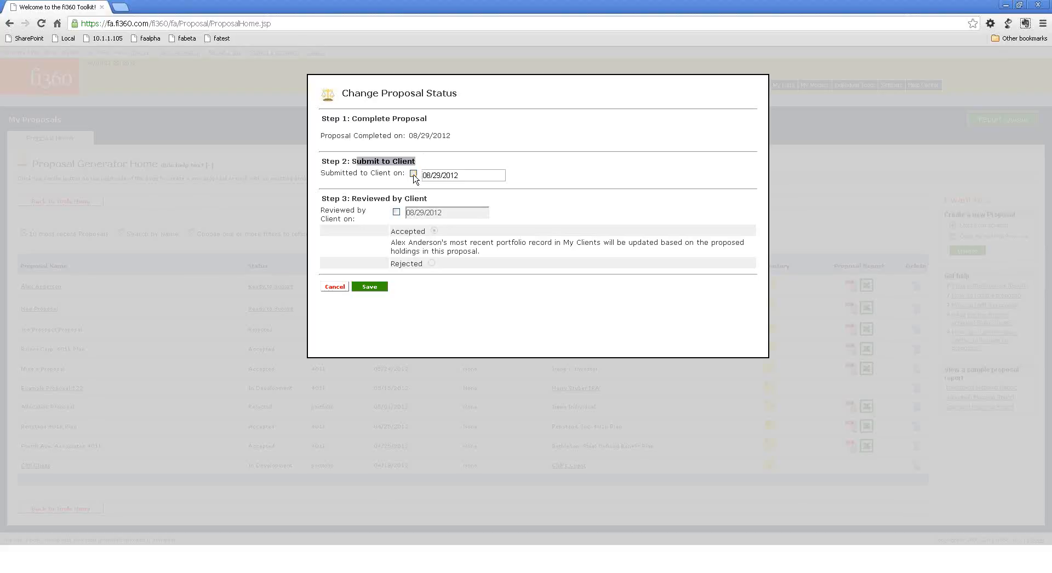
pyautogui.click(456, 174)
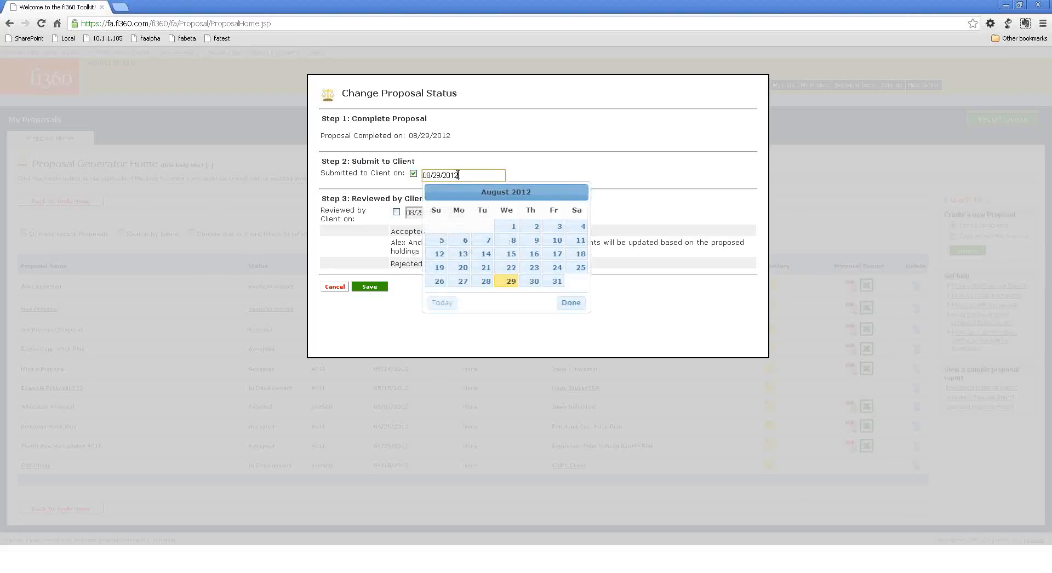
pyautogui.click(534, 281)
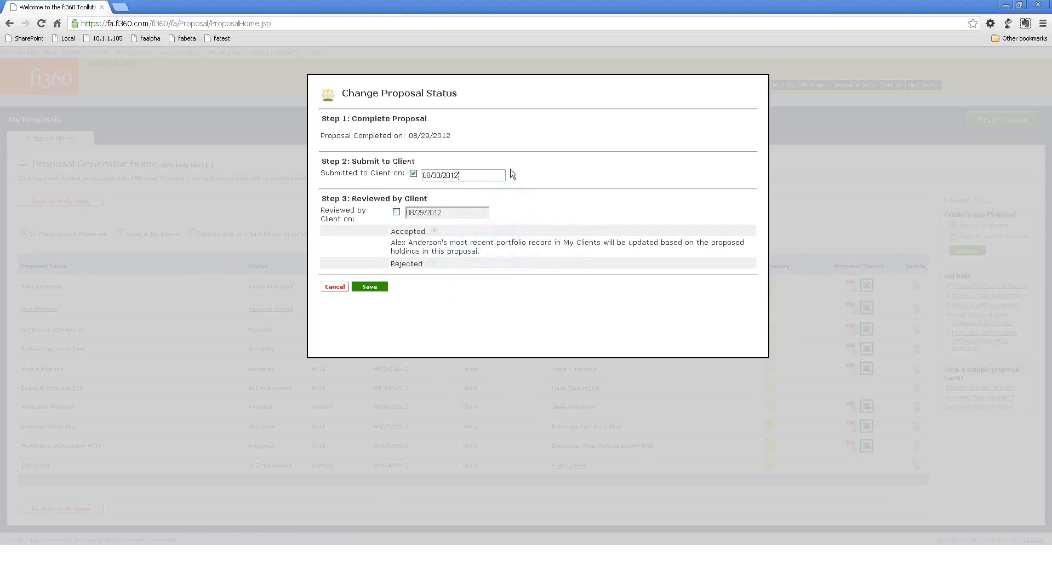
# Try marking the proposal as reviewed by the client on 08/31/2012 with Accepted, and read the portfolio update note.
pyautogui.click(396, 213)
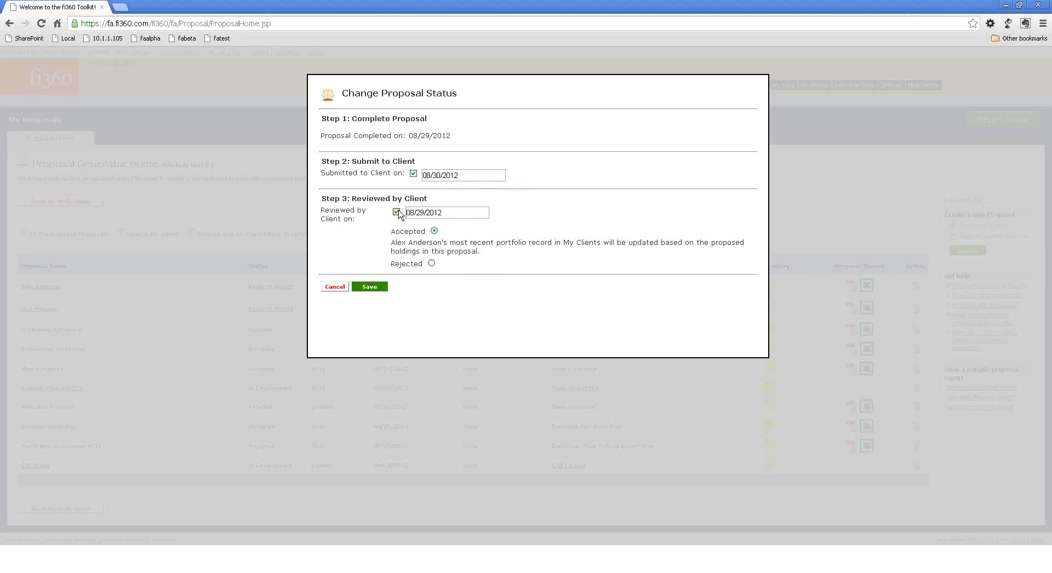
pyautogui.click(482, 214)
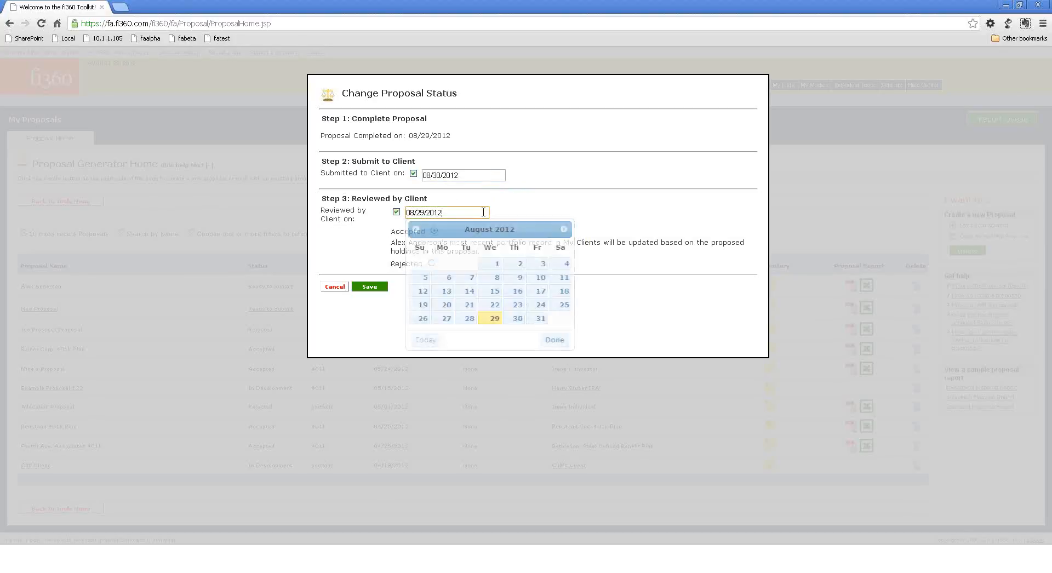
pyautogui.click(531, 323)
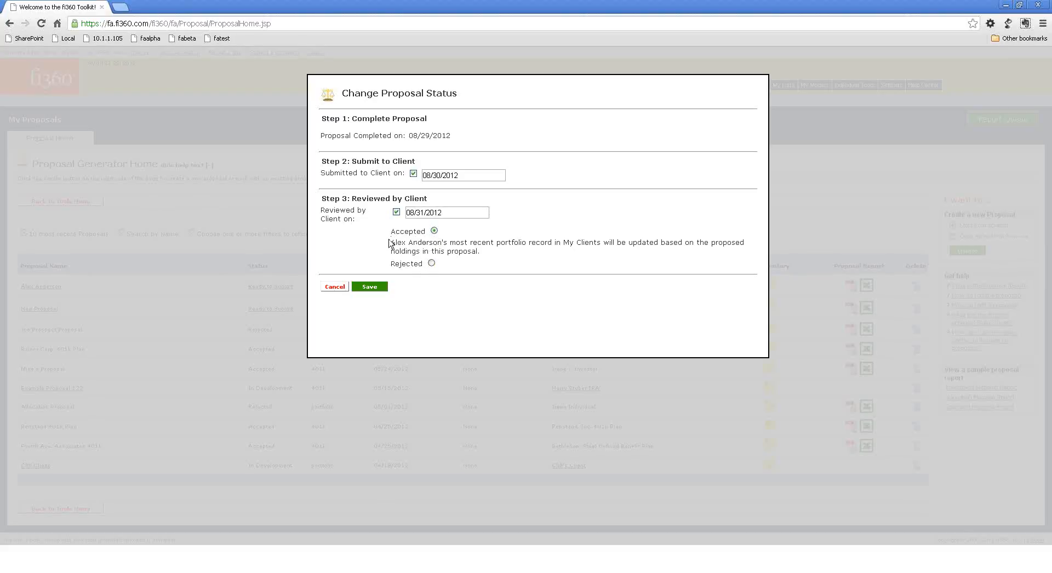
pyautogui.moveTo(390, 242); pyautogui.dragTo(546, 246)
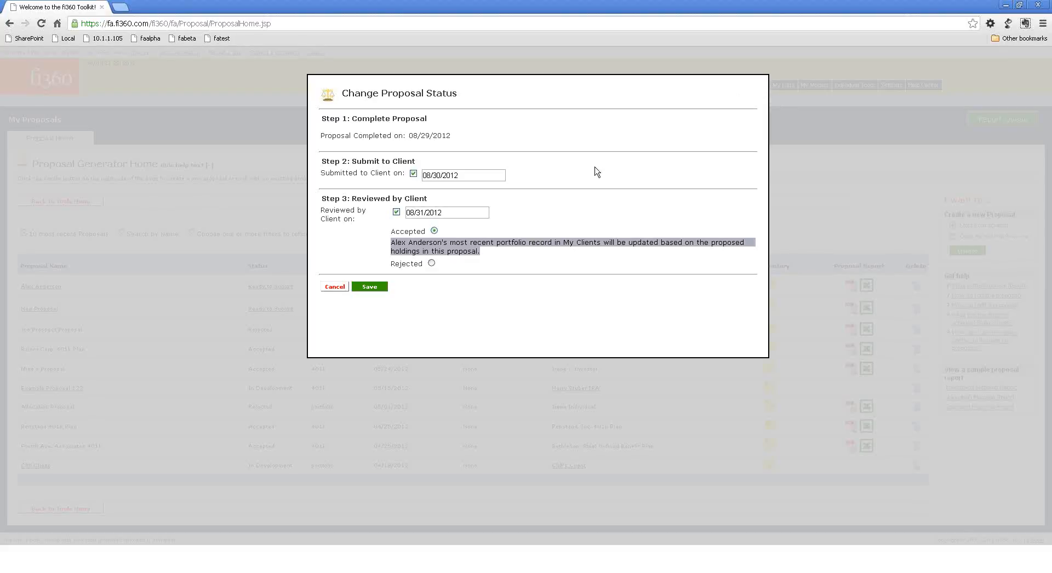
pyautogui.click(387, 242)
pyautogui.moveTo(392, 242); pyautogui.dragTo(441, 244)
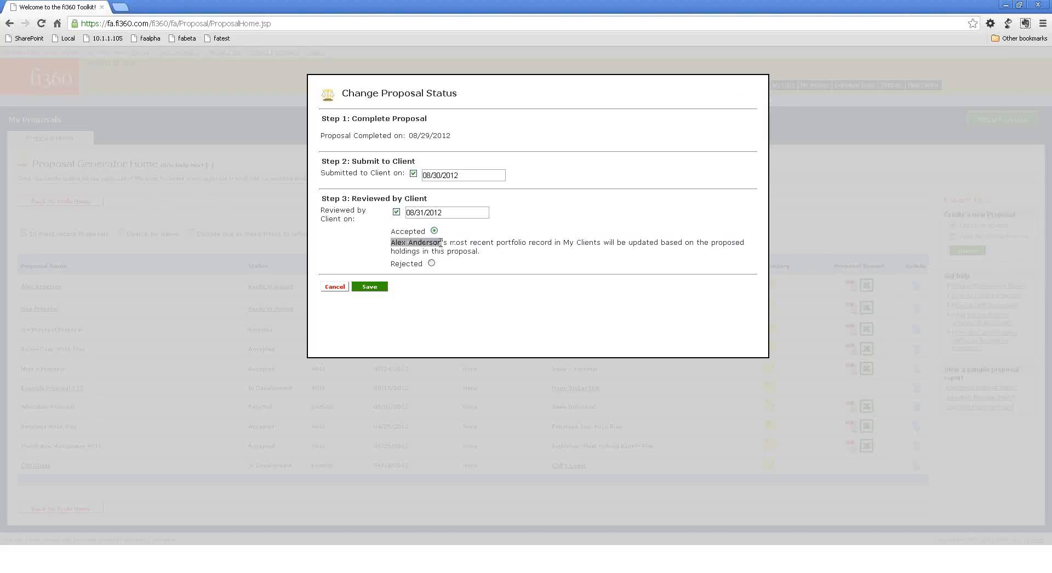
pyautogui.click(526, 230)
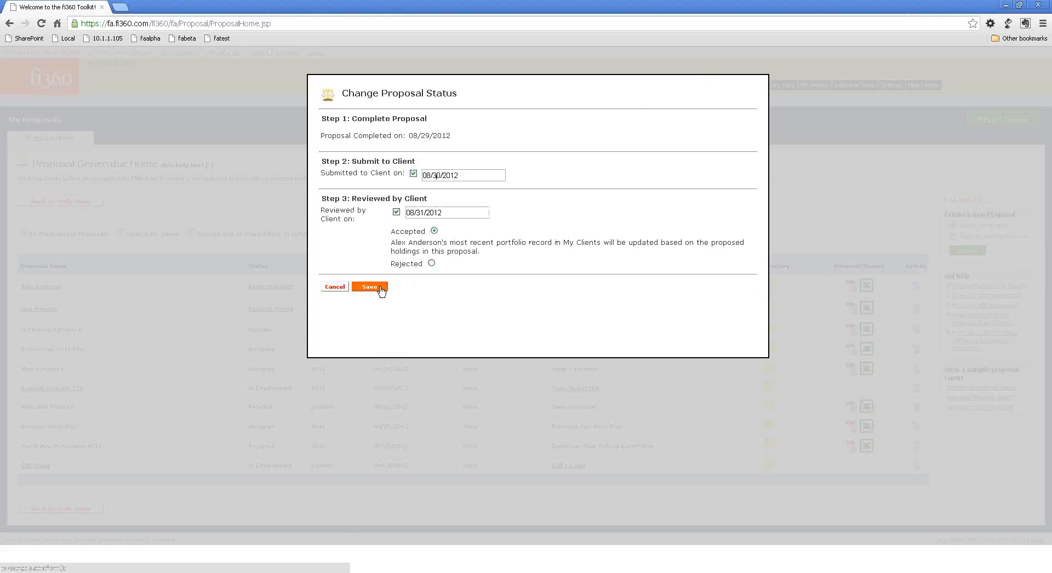
# Try the Rejected outcome without creating another version of the proposal, and leave the status settings without saving.
pyautogui.click(431, 263)
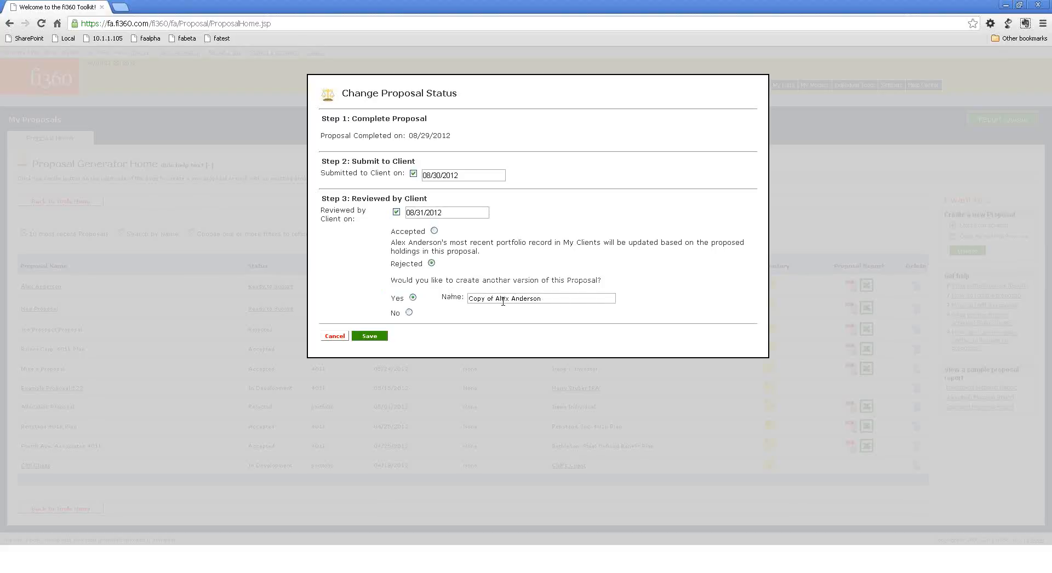
pyautogui.click(409, 313)
pyautogui.click(412, 298)
pyautogui.click(409, 313)
pyautogui.click(380, 336)
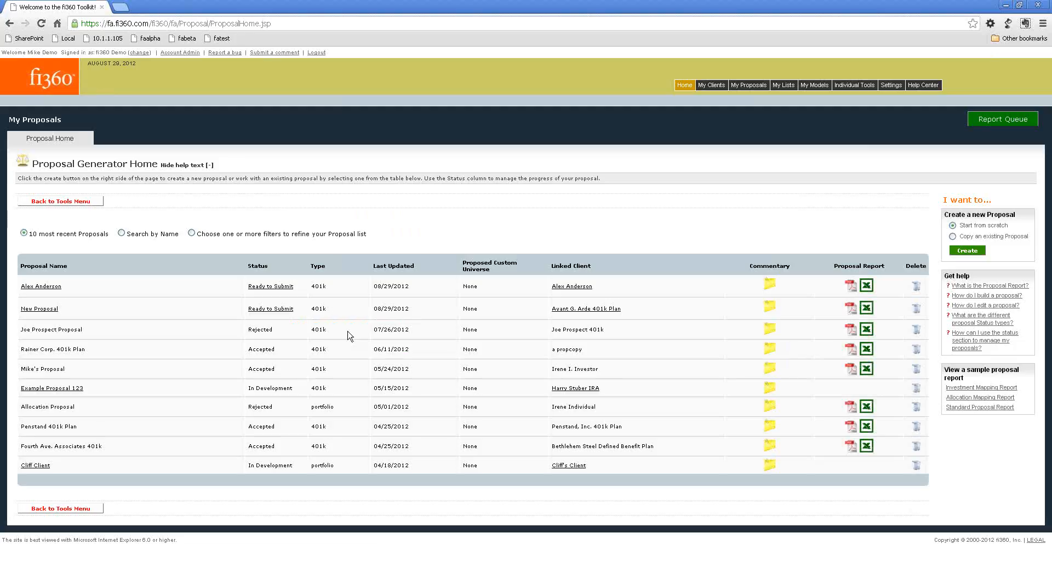
# Mark the first listed proposal as submitted to the client on 08/29/2012 and save its status.
pyautogui.moveTo(251, 328); pyautogui.dragTo(274, 333)
pyautogui.click(280, 286)
pyautogui.click(413, 173)
pyautogui.click(369, 287)
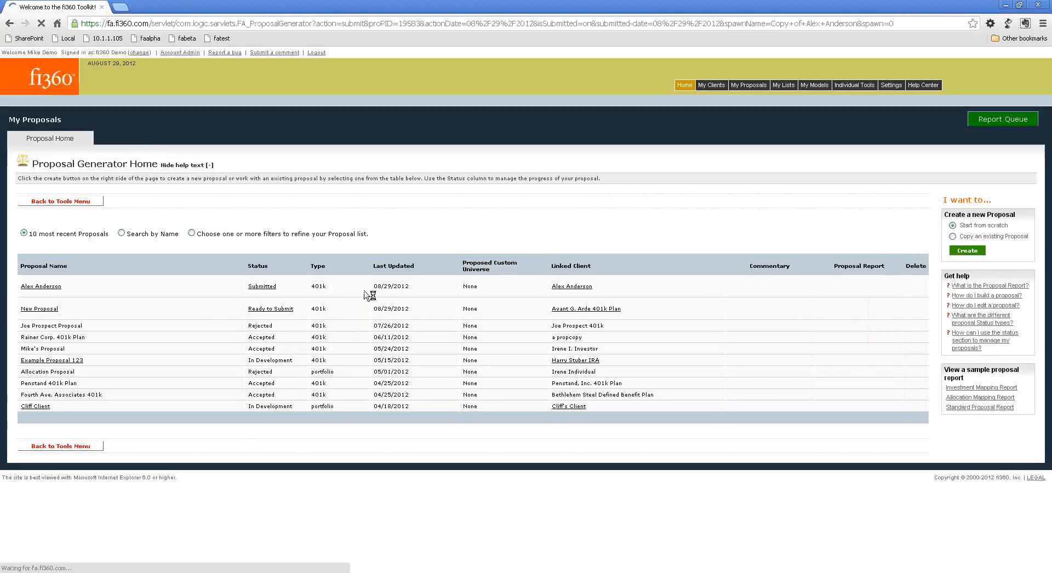
# Record the submitted proposal as reviewed by the client on 08/29/2012 with Rejected, create another version under the suggested name, and save.
pyautogui.click(265, 287)
pyautogui.click(395, 212)
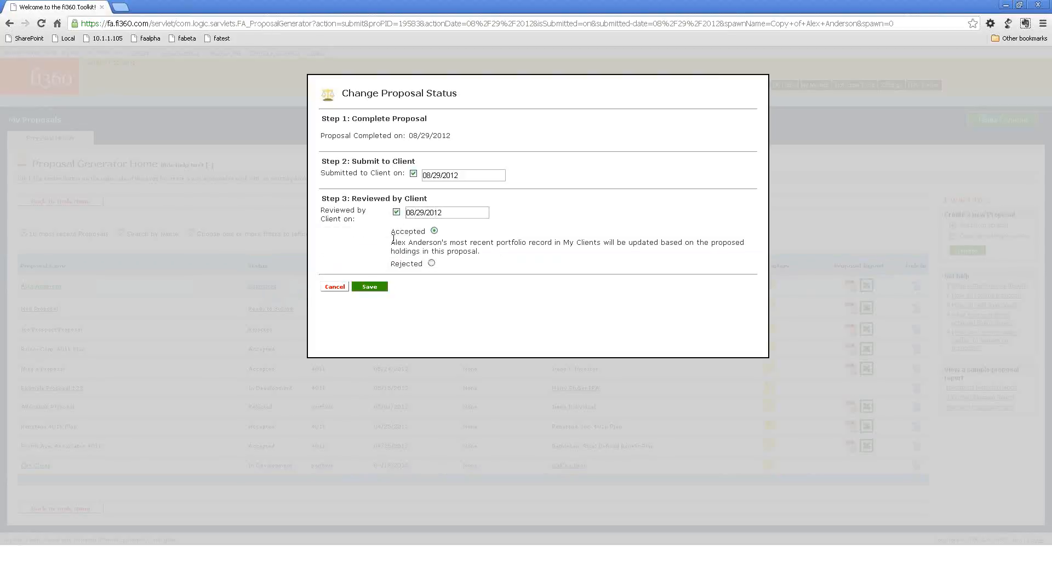
pyautogui.click(431, 263)
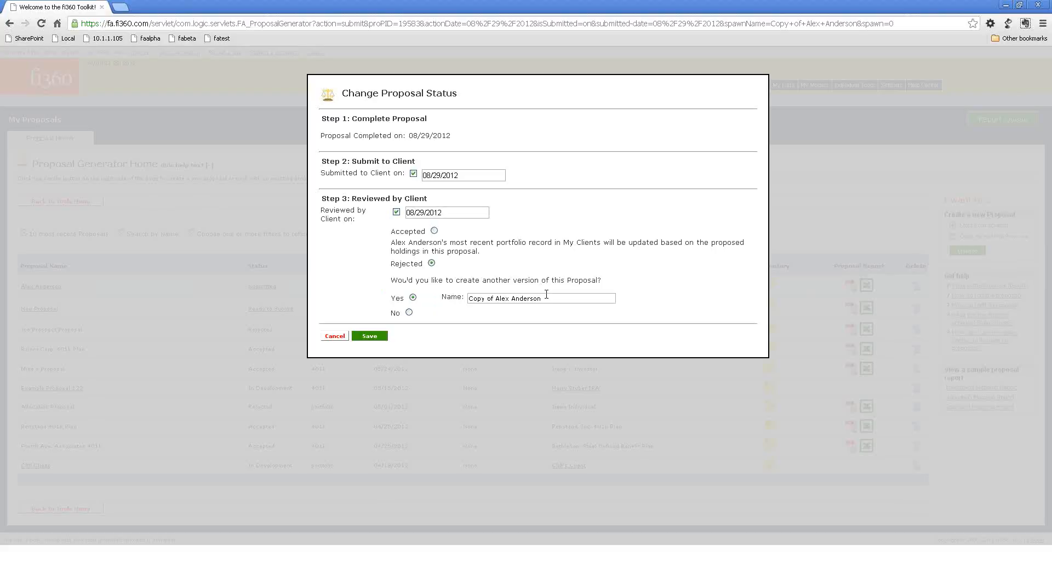
pyautogui.click(380, 339)
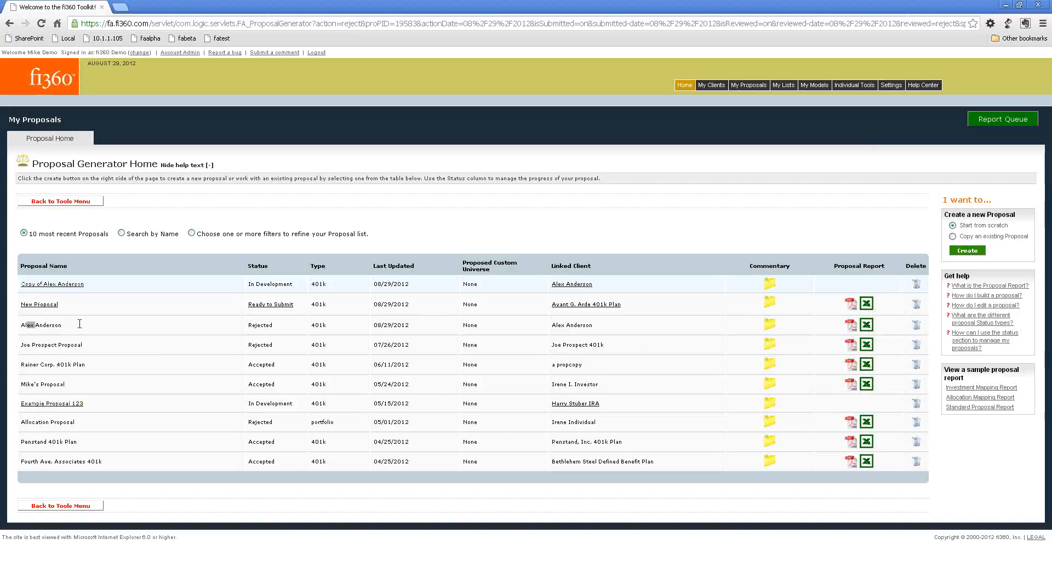
# Examine the original proposal's name and status in the proposal list.
pyautogui.moveTo(21, 325); pyautogui.dragTo(85, 326)
pyautogui.click(34, 328)
pyautogui.moveTo(21, 324); pyautogui.dragTo(77, 323)
pyautogui.moveTo(242, 327); pyautogui.dragTo(267, 326)
pyautogui.doubleClick(264, 324)
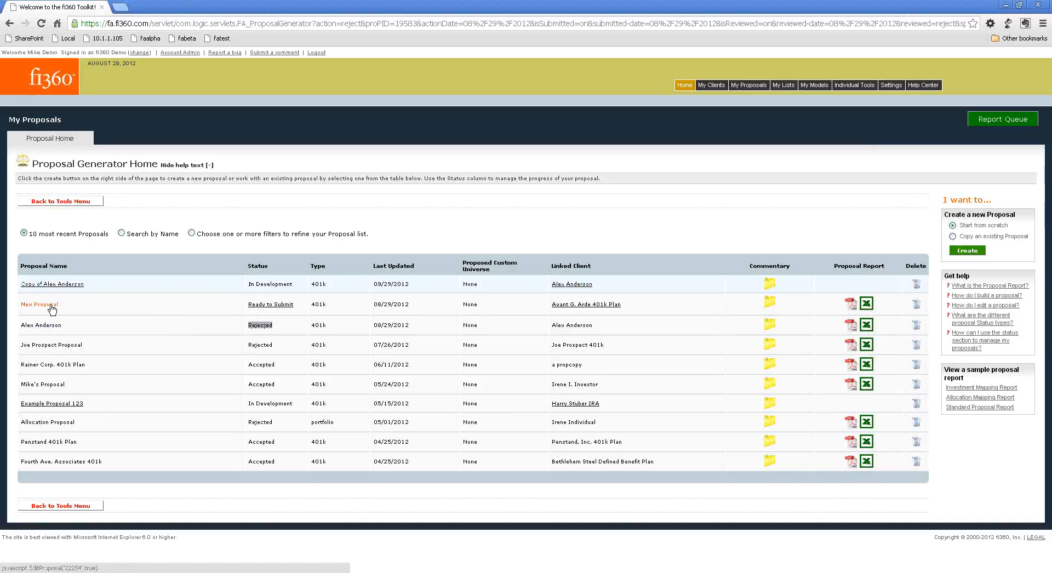
pyautogui.click(62, 325)
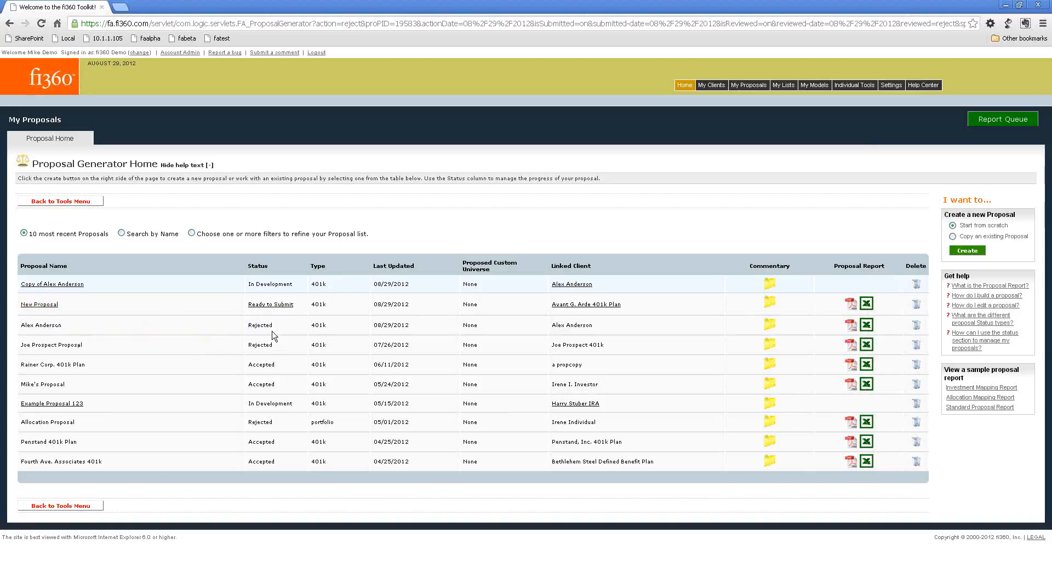
# Permanently delete the In Development copy of the original proposal from the proposal list.
pyautogui.moveTo(60, 325); pyautogui.dragTo(25, 325)
pyautogui.click(914, 284)
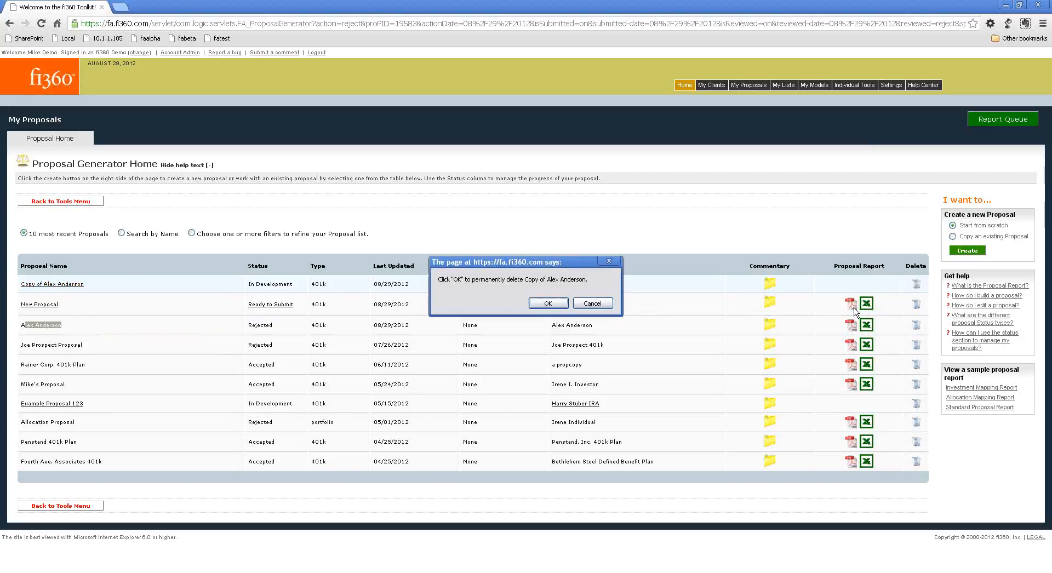
pyautogui.click(557, 302)
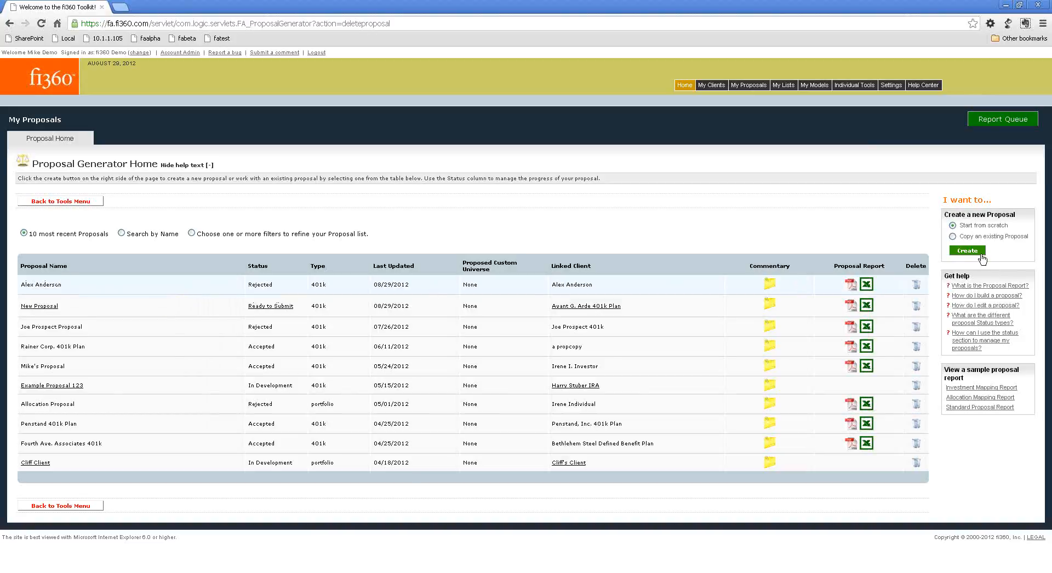
# Copy the first listed existing proposal as a new 401k Plan proposal with the suggested name and settings, and exit it.
pyautogui.moveTo(960, 214); pyautogui.dragTo(1010, 215)
pyautogui.click(1010, 214)
pyautogui.click(952, 236)
pyautogui.click(964, 252)
pyautogui.click(399, 133)
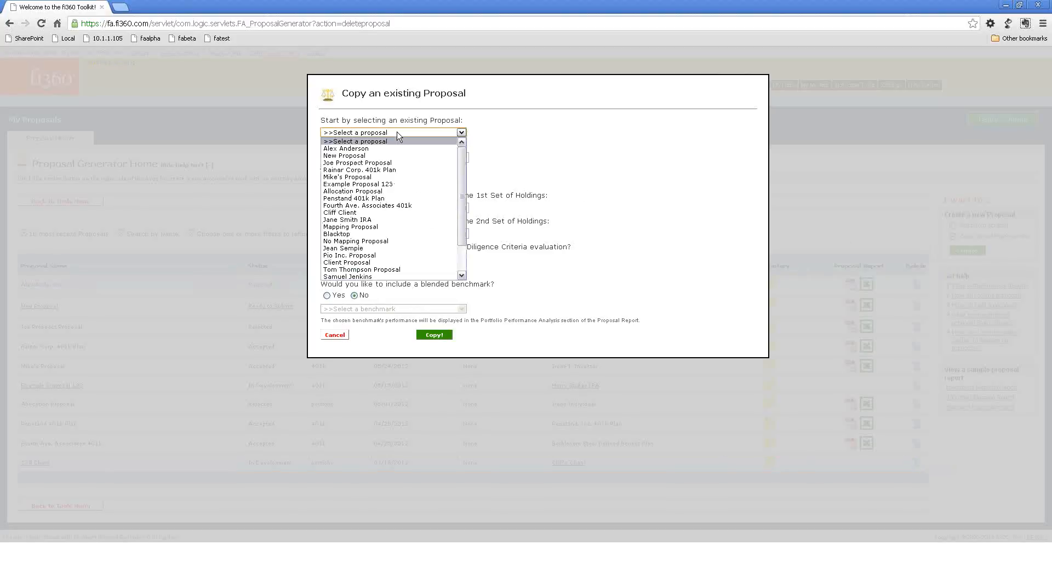
pyautogui.click(388, 148)
pyautogui.click(388, 158)
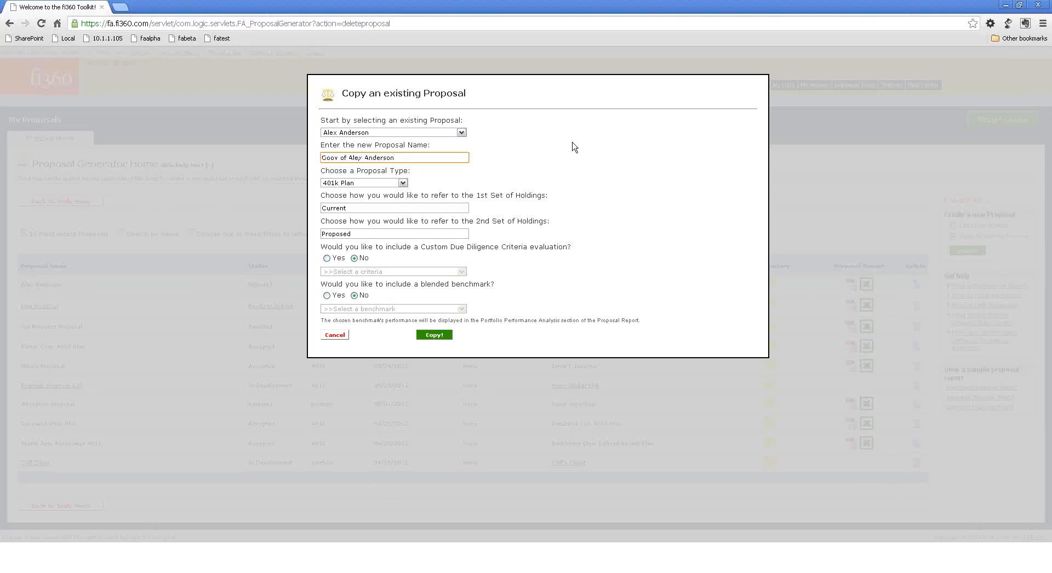
pyautogui.click(444, 336)
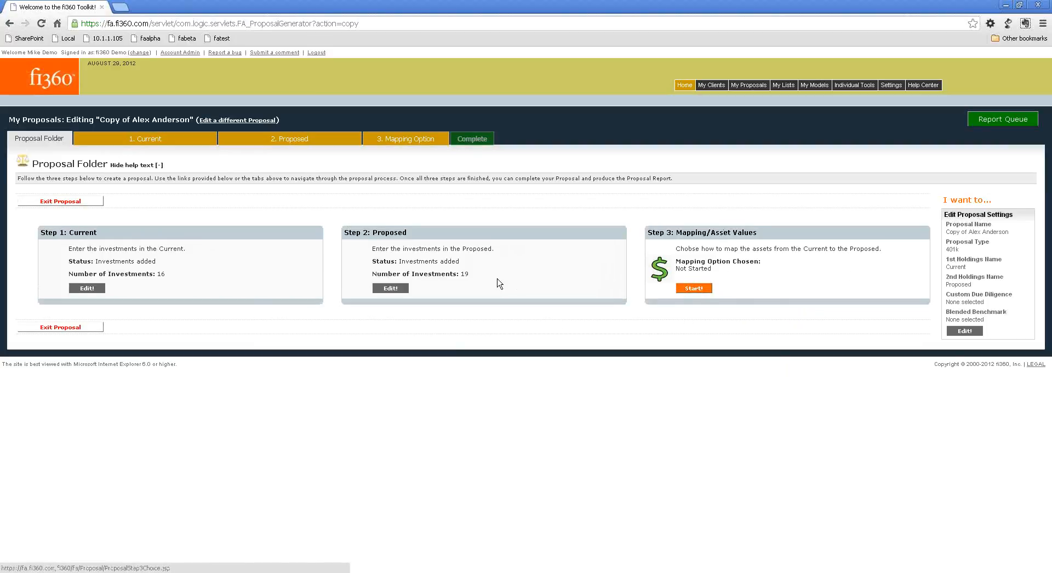
pyautogui.click(86, 204)
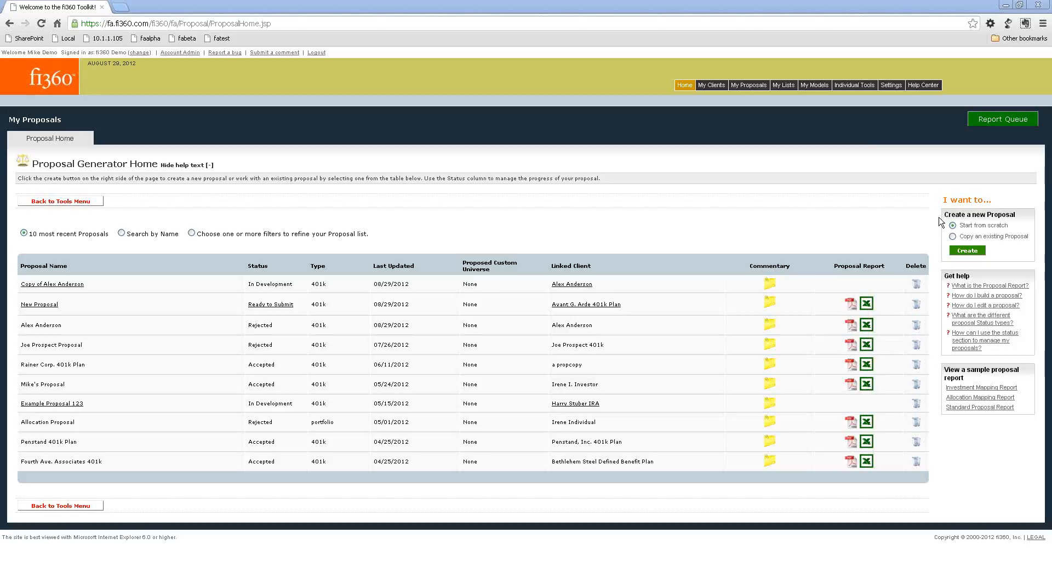
# Open the Help Center to view its tutorials, webinars and user guides, and close it to return to the proposal list.
pyautogui.click(847, 3)
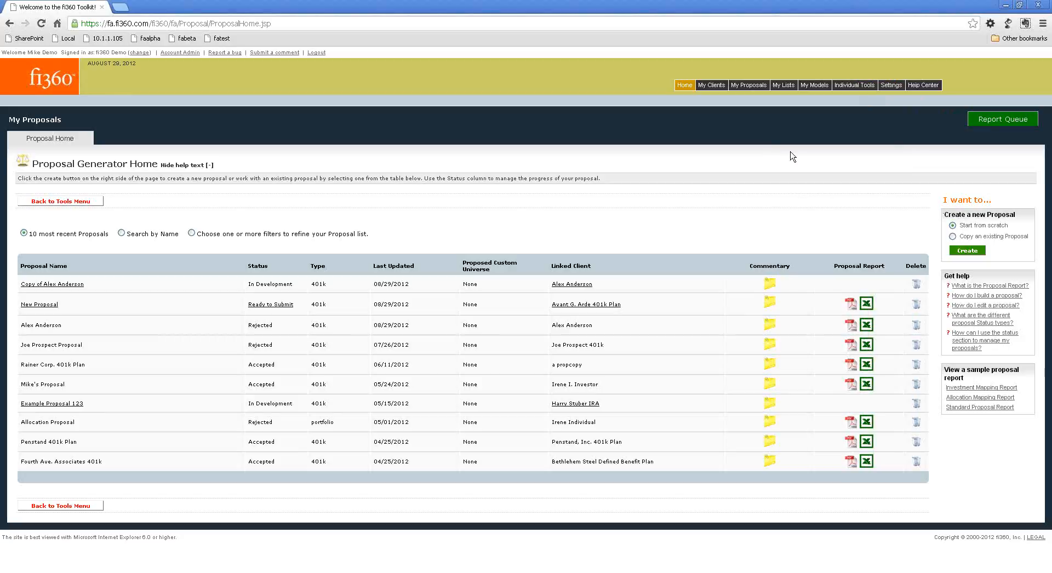
pyautogui.click(937, 87)
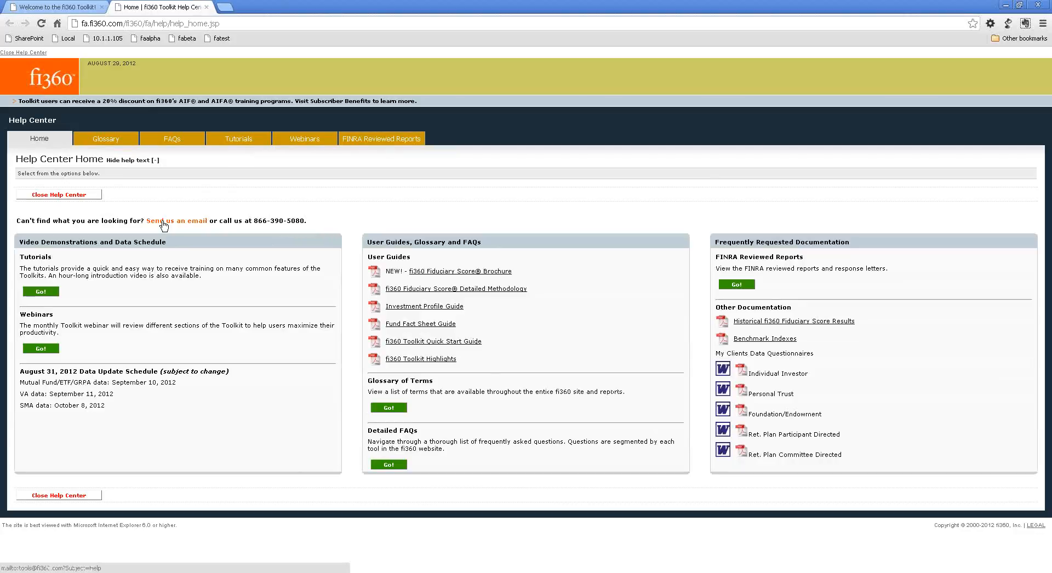
pyautogui.click(206, 7)
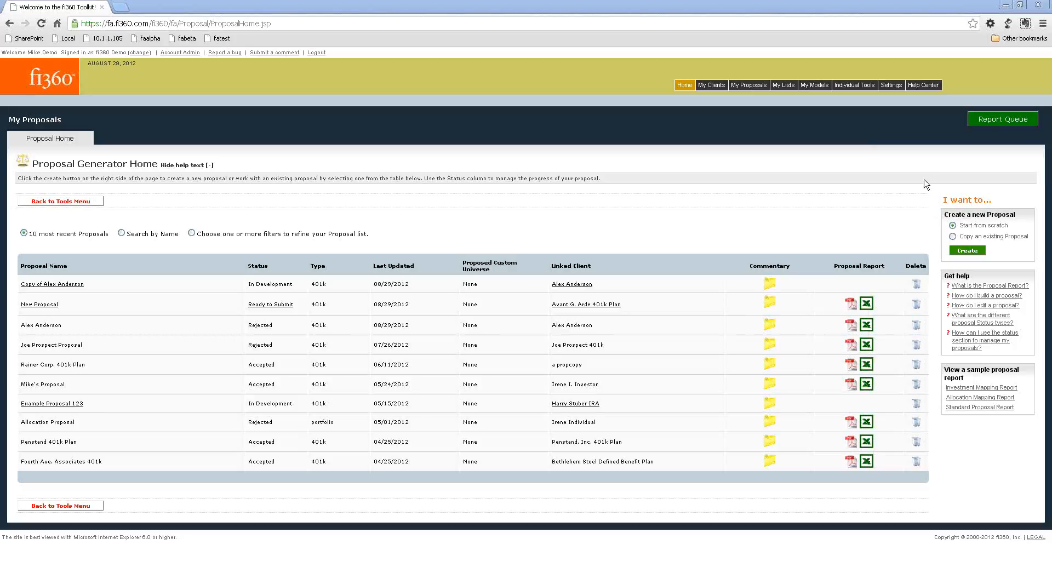
pyautogui.click(954, 10)
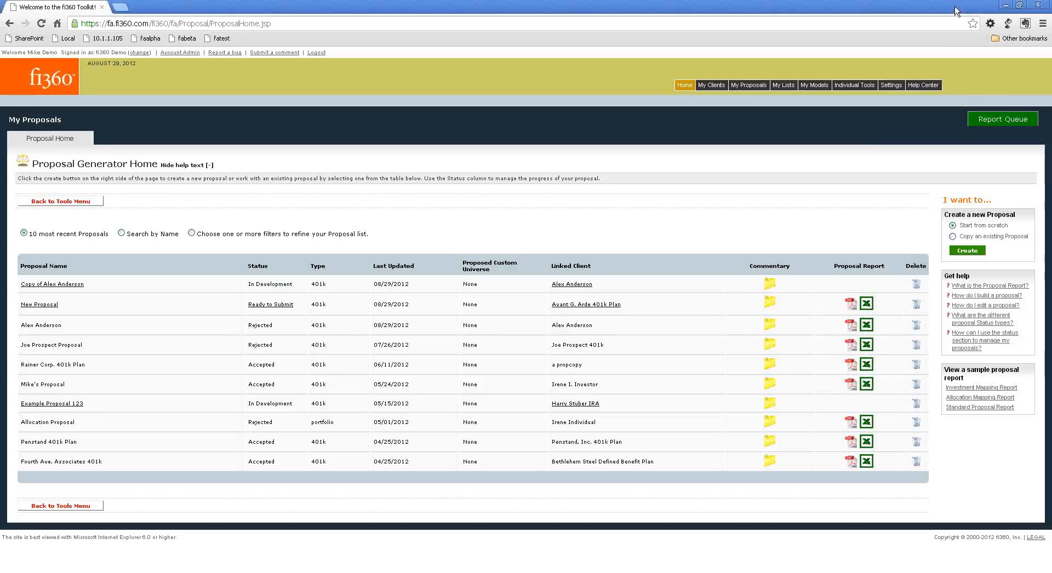